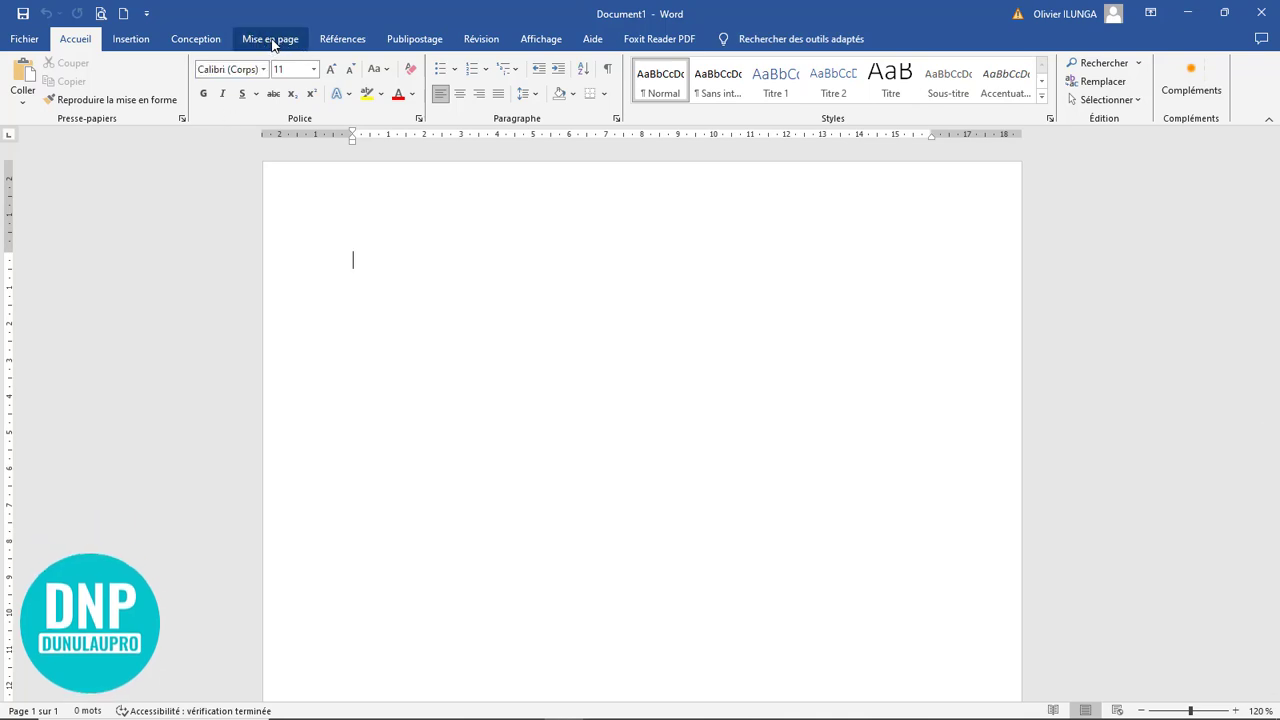
Set custom page margins of 0,5 cm at the top, bottom, left and right for the whole document
click(273, 43)
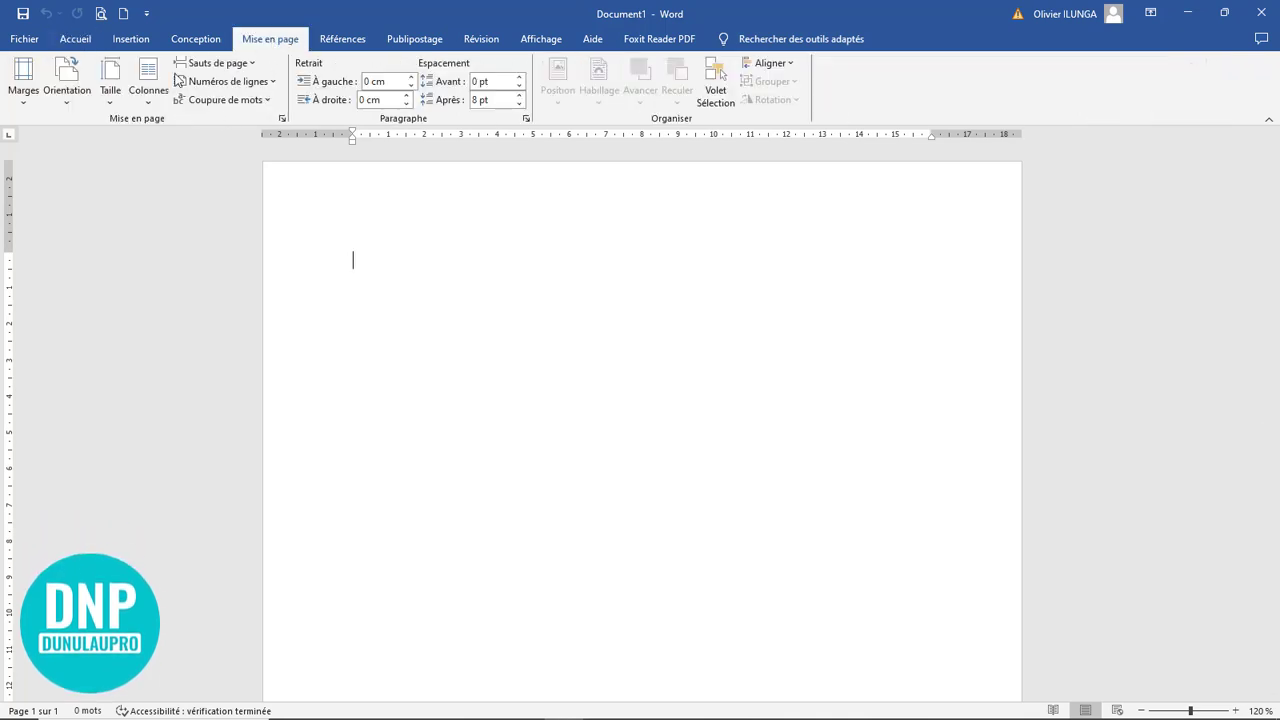
click(21, 107)
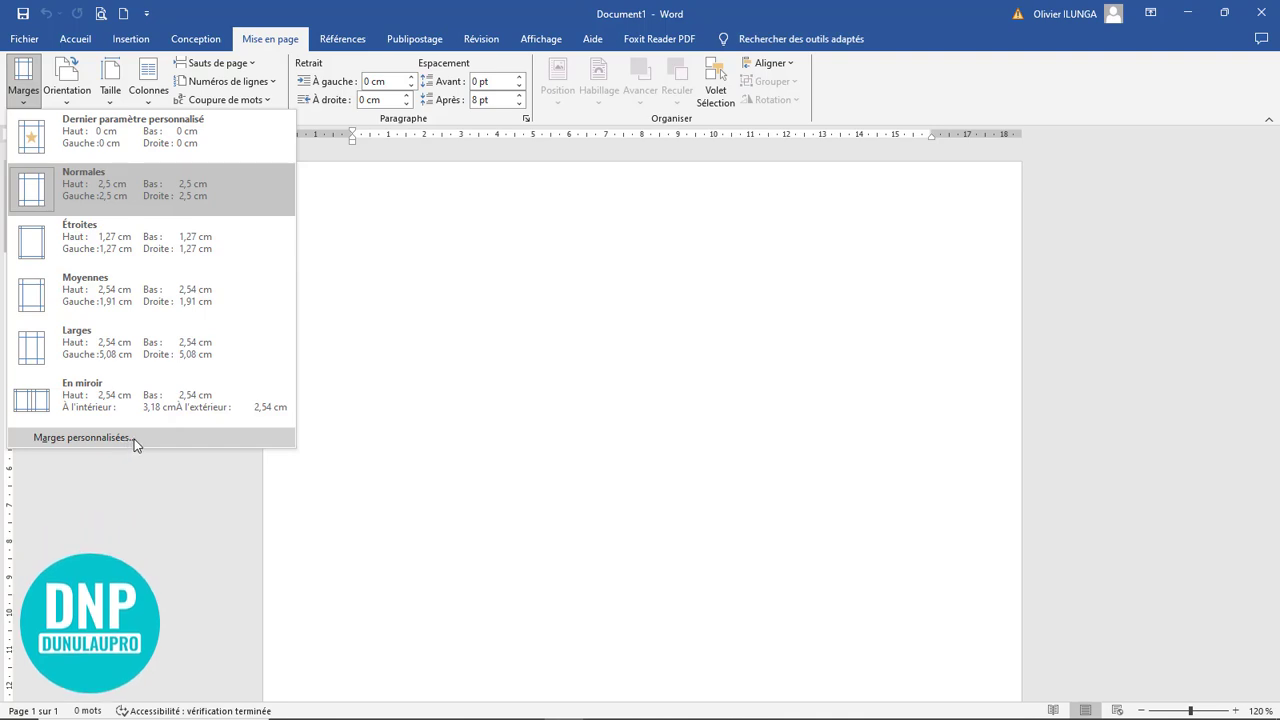
click(332, 446)
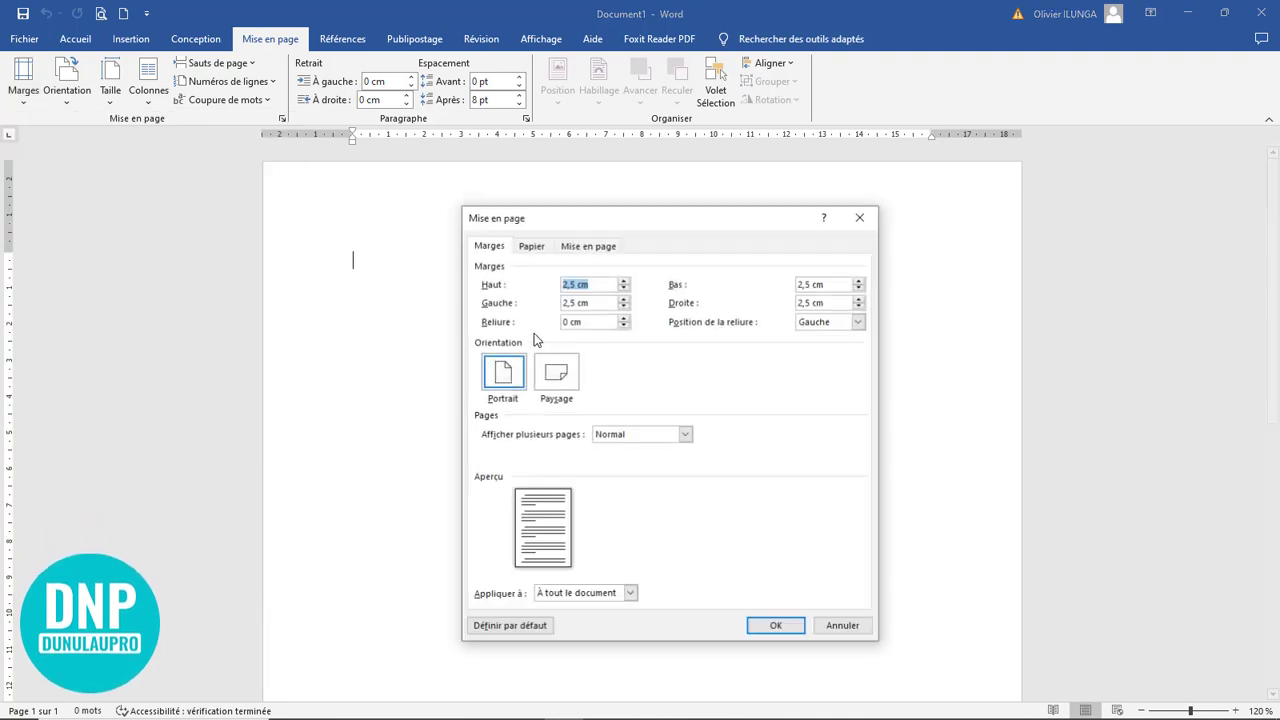
drag(594, 224, 542, 249)
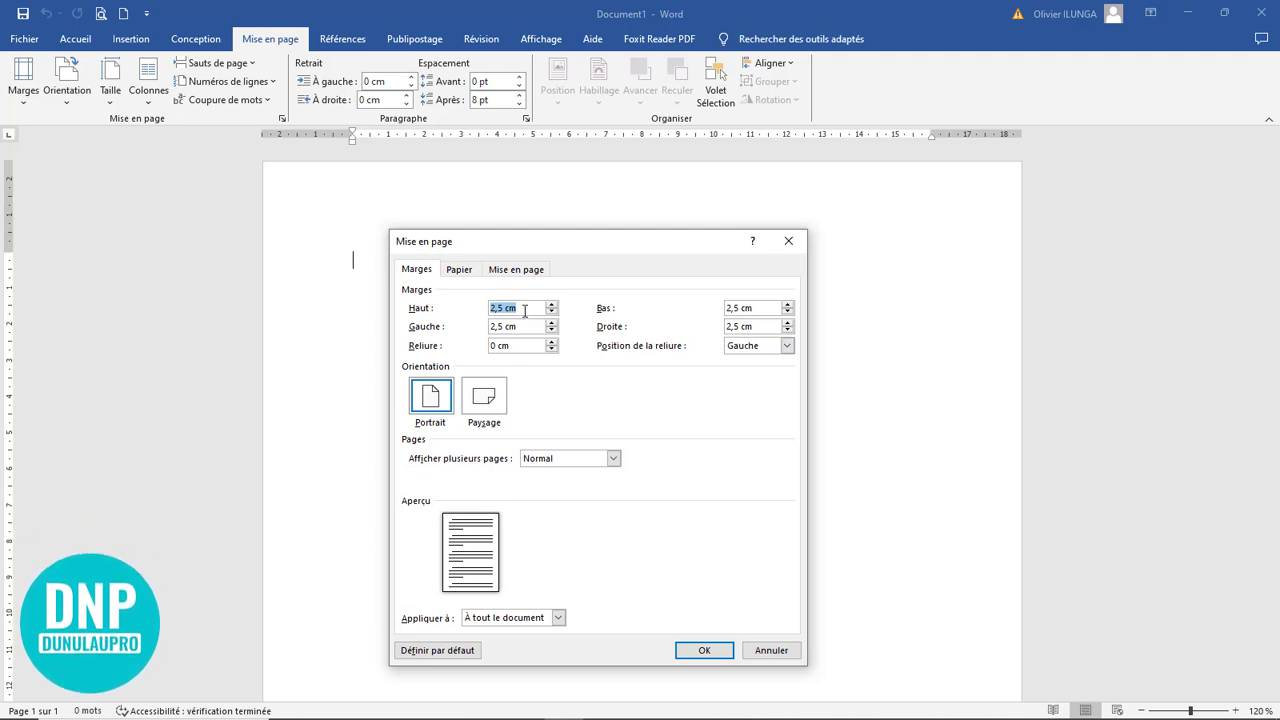
key(BackSpace)
text(0,5)
drag(766, 309, 685, 300)
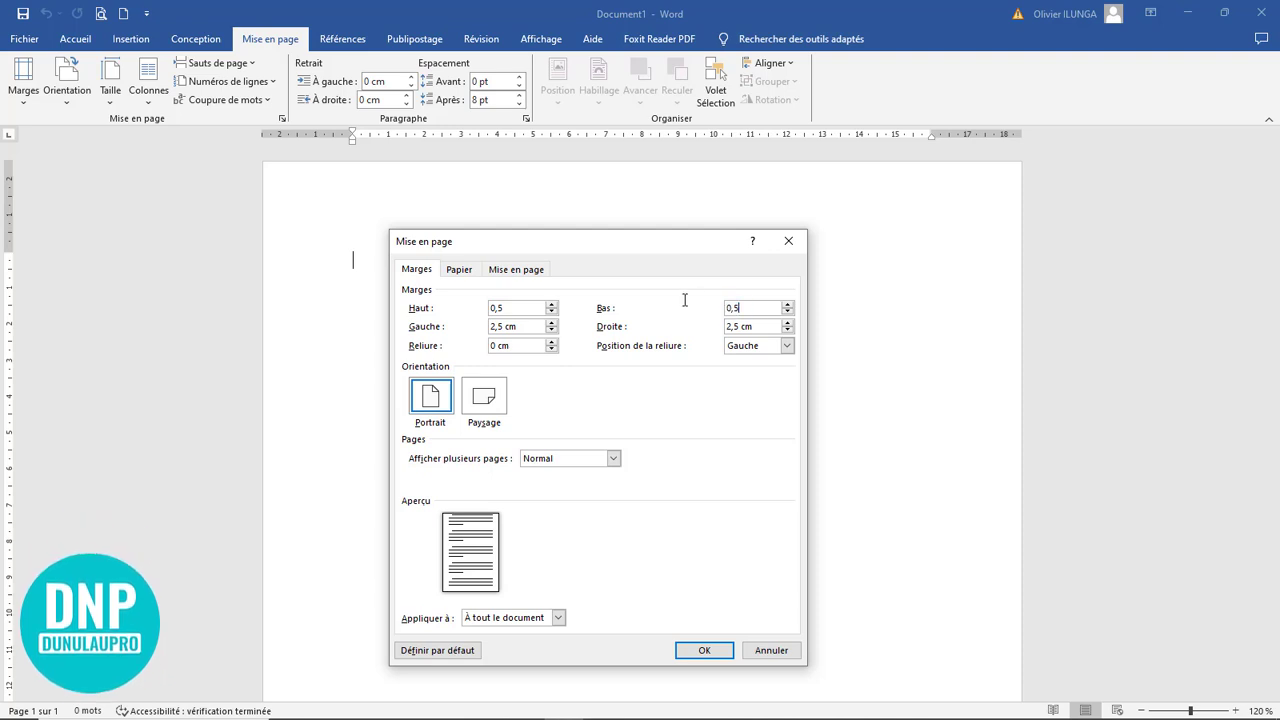
drag(530, 326, 480, 329)
text(0,5)
drag(765, 330, 700, 328)
click(705, 652)
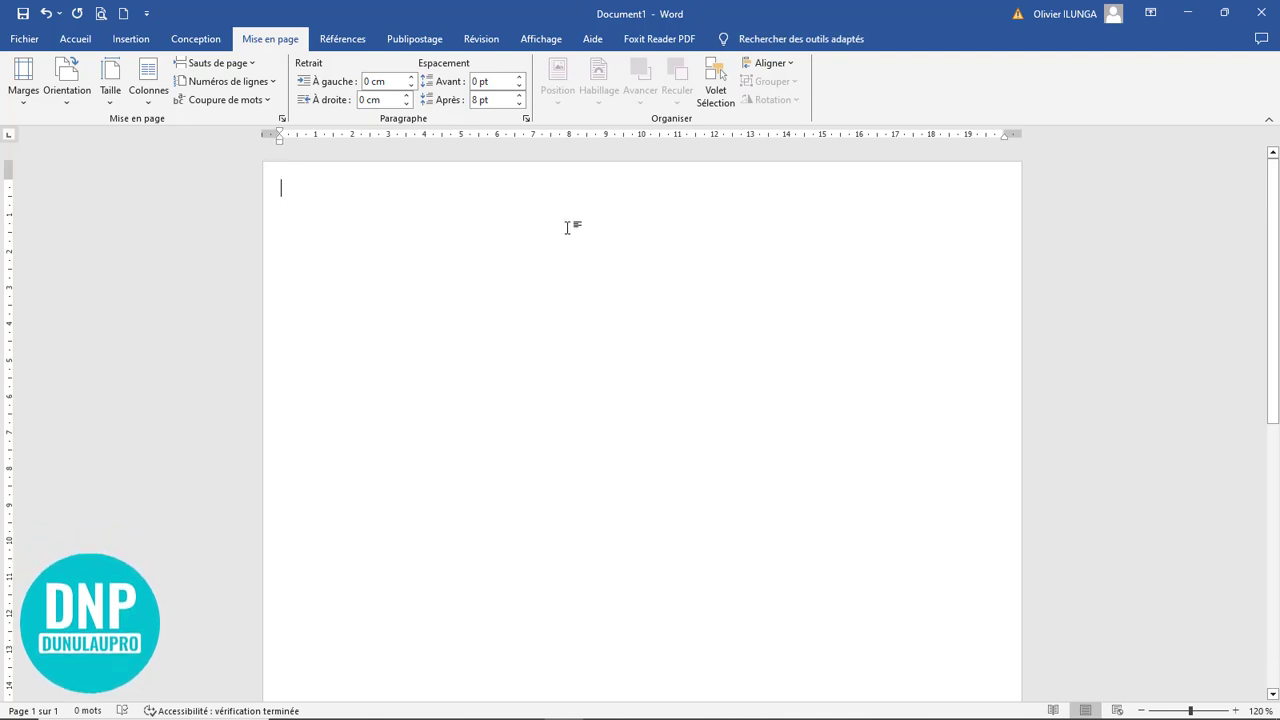
Inspect the blank page as one full page and at closer zoom levels to check the narrow margins
click(546, 41)
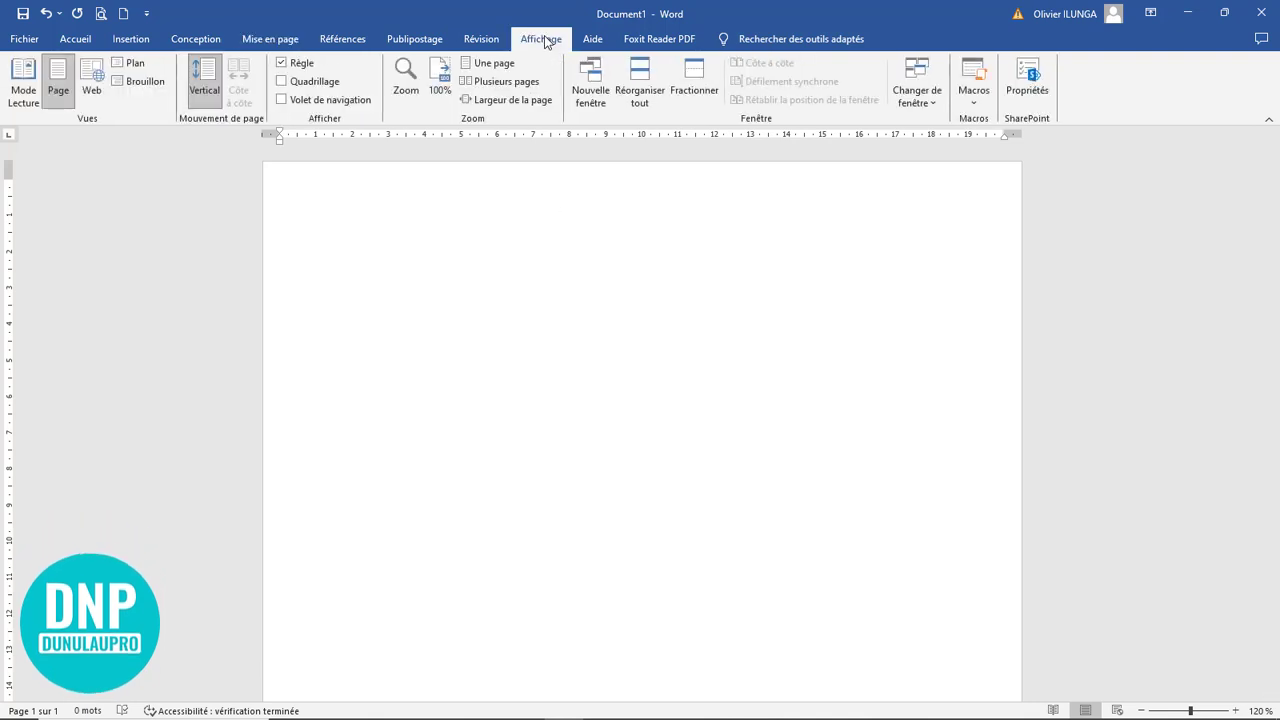
click(494, 64)
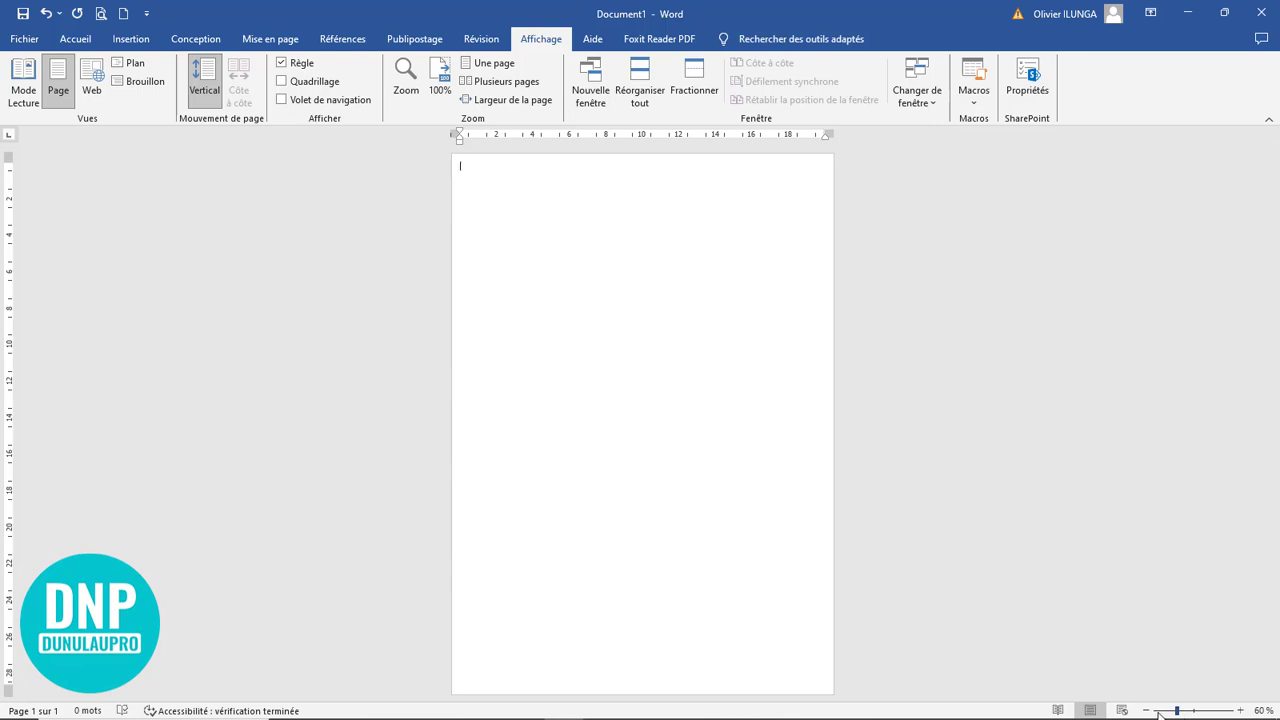
click(1240, 711)
click(1240, 711)
click(1240, 711)
click(1240, 711)
click(1240, 711)
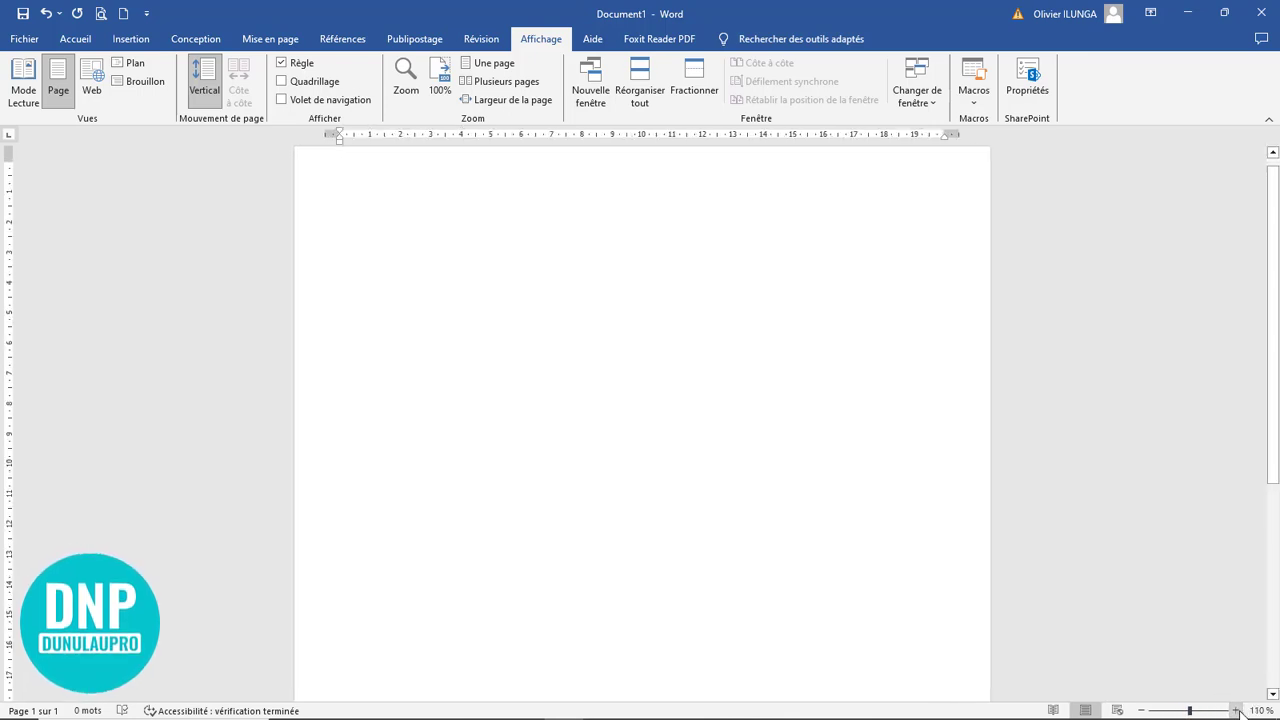
click(1240, 711)
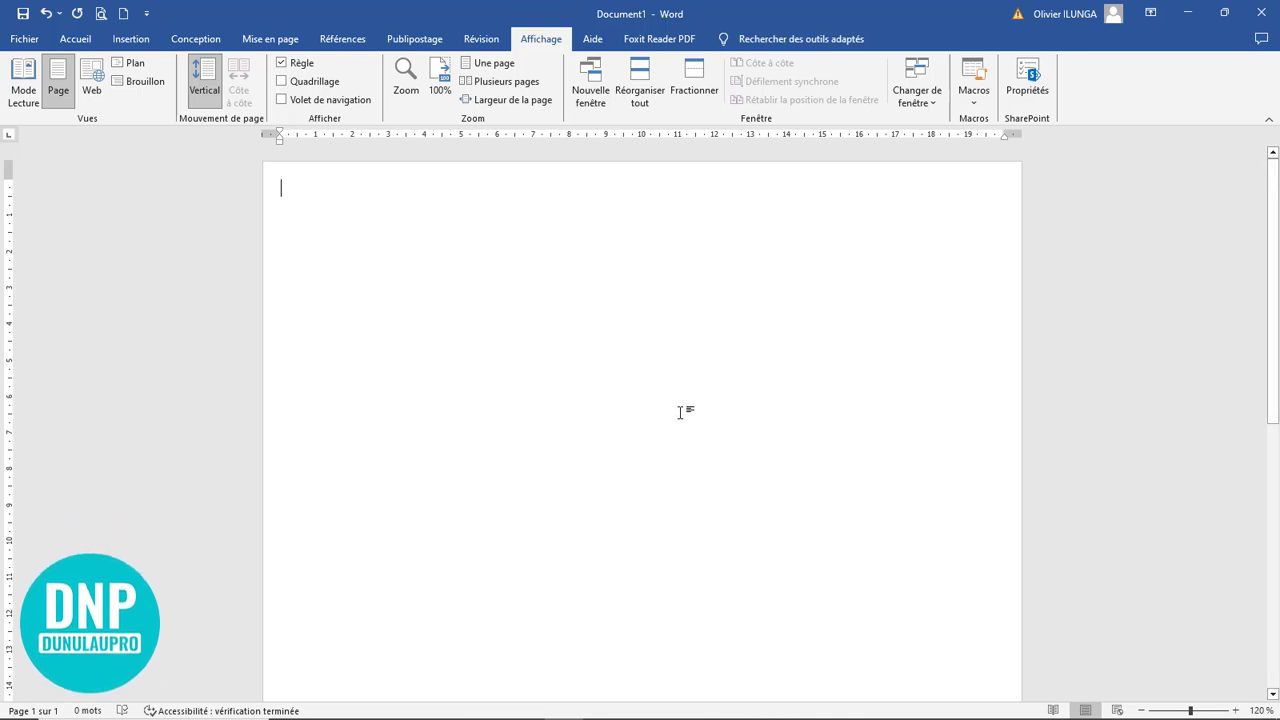
scroll(680, 414, down, 3)
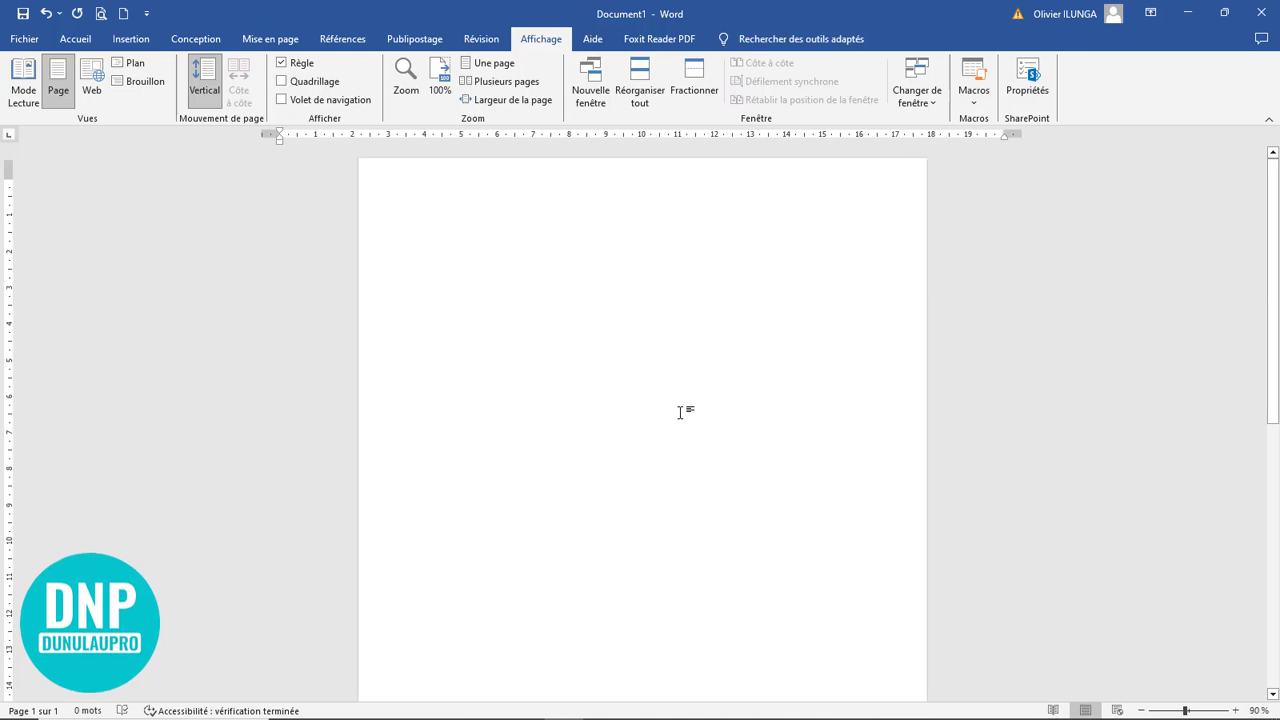
Draw a rectangle about 13,73 cm high and 20,73 cm wide across the upper part of the page
click(146, 41)
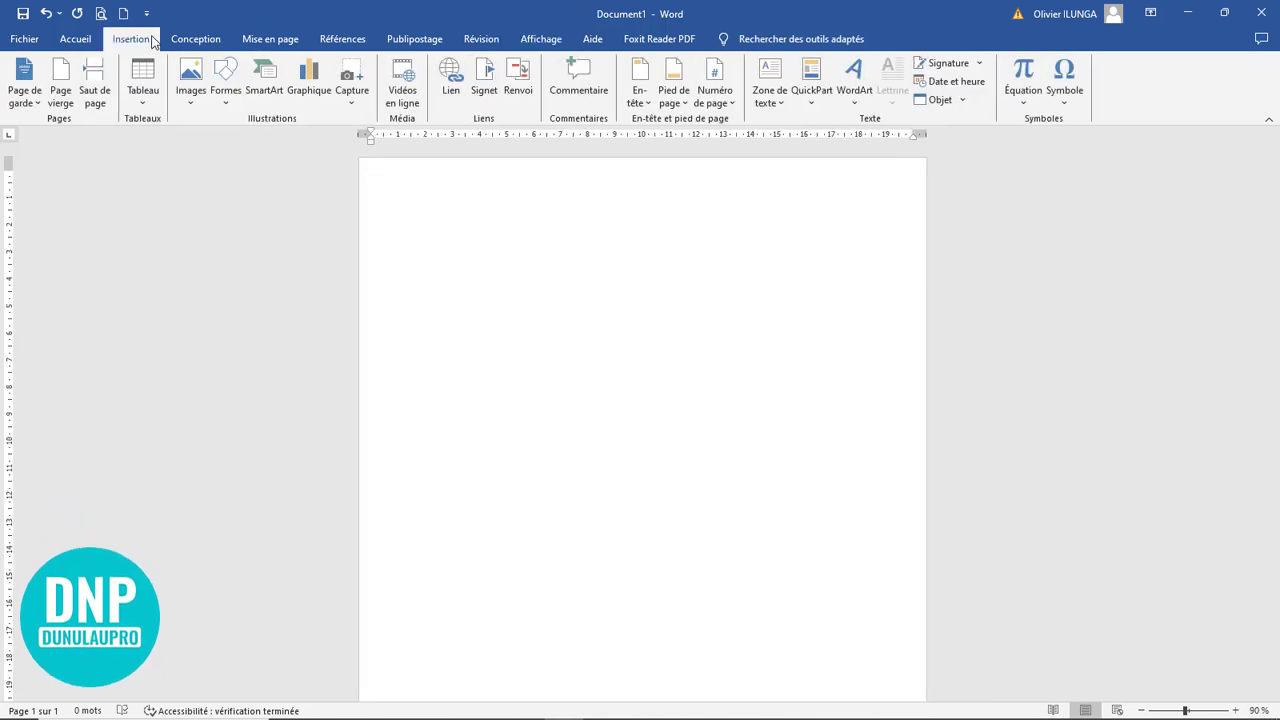
click(224, 99)
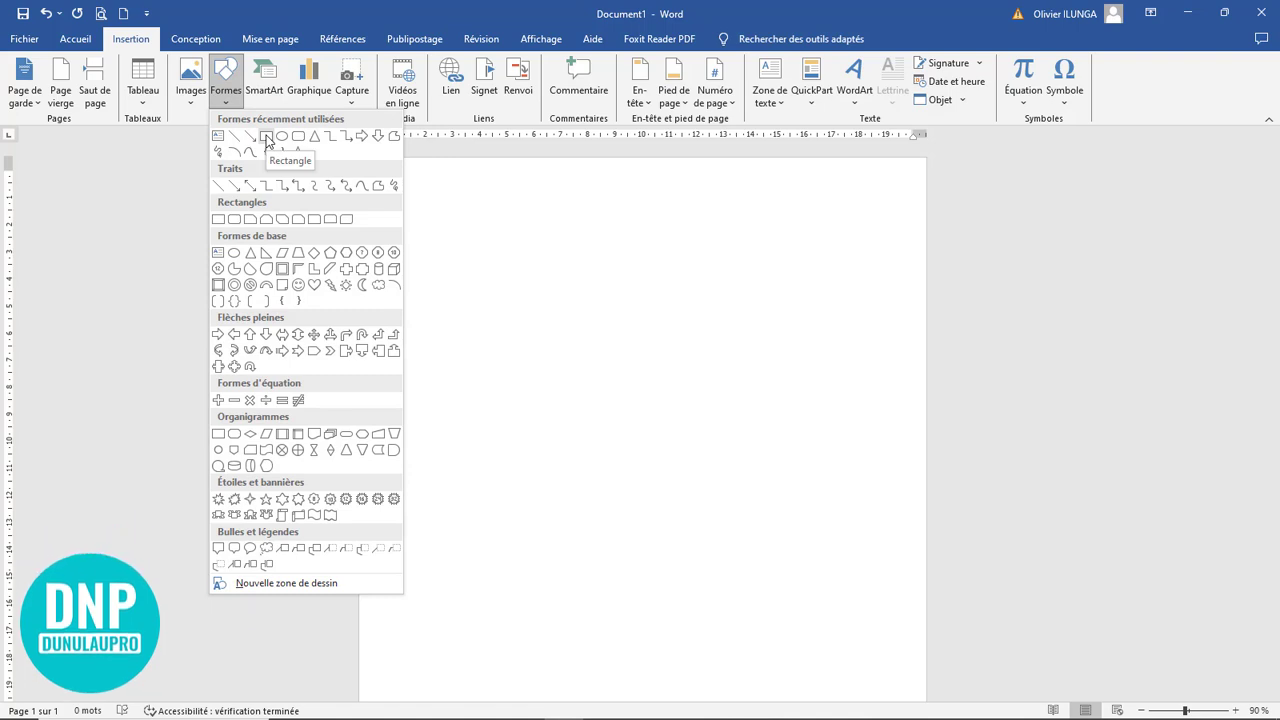
click(266, 137)
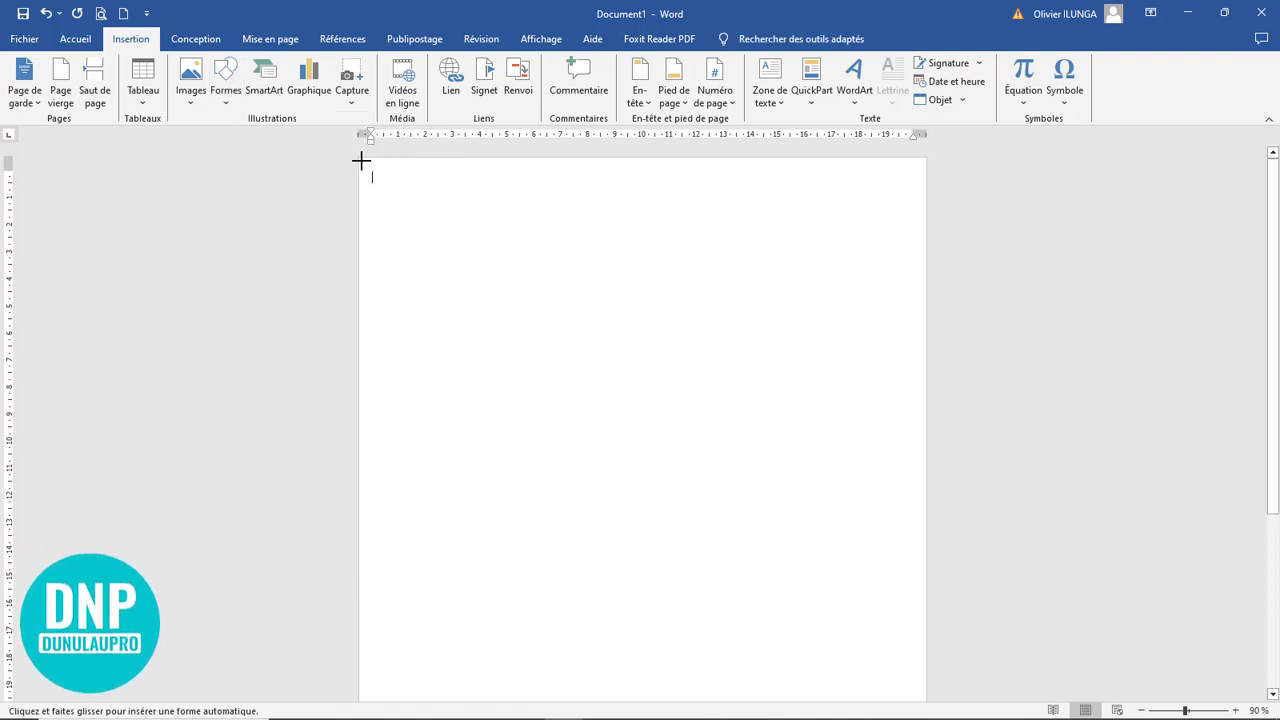
mouse_move(362, 161)
mouse_down()
mouse_move(643, 449)
mouse_move(900, 497)
mouse_move(923, 533)
mouse_up()
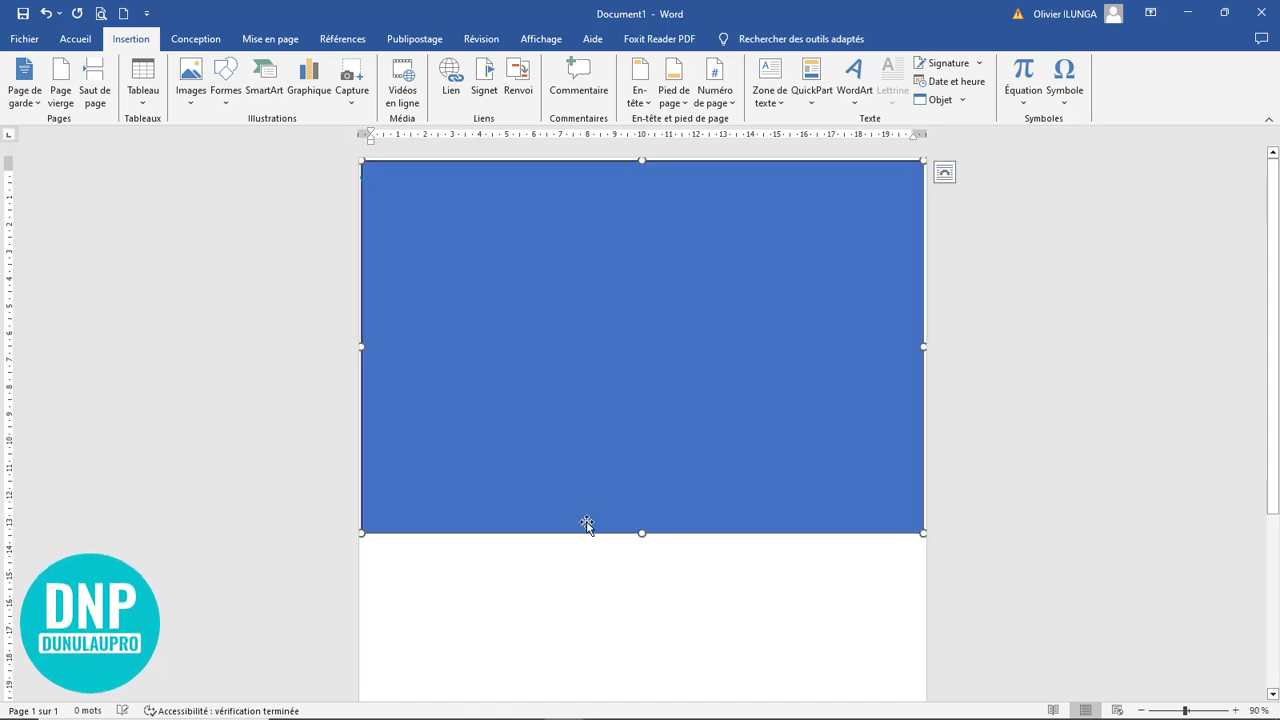
Stretch the rectangle downward and slightly up to the page's top edge, to a height of about 15,31 cm
scroll(597, 531, down, 6)
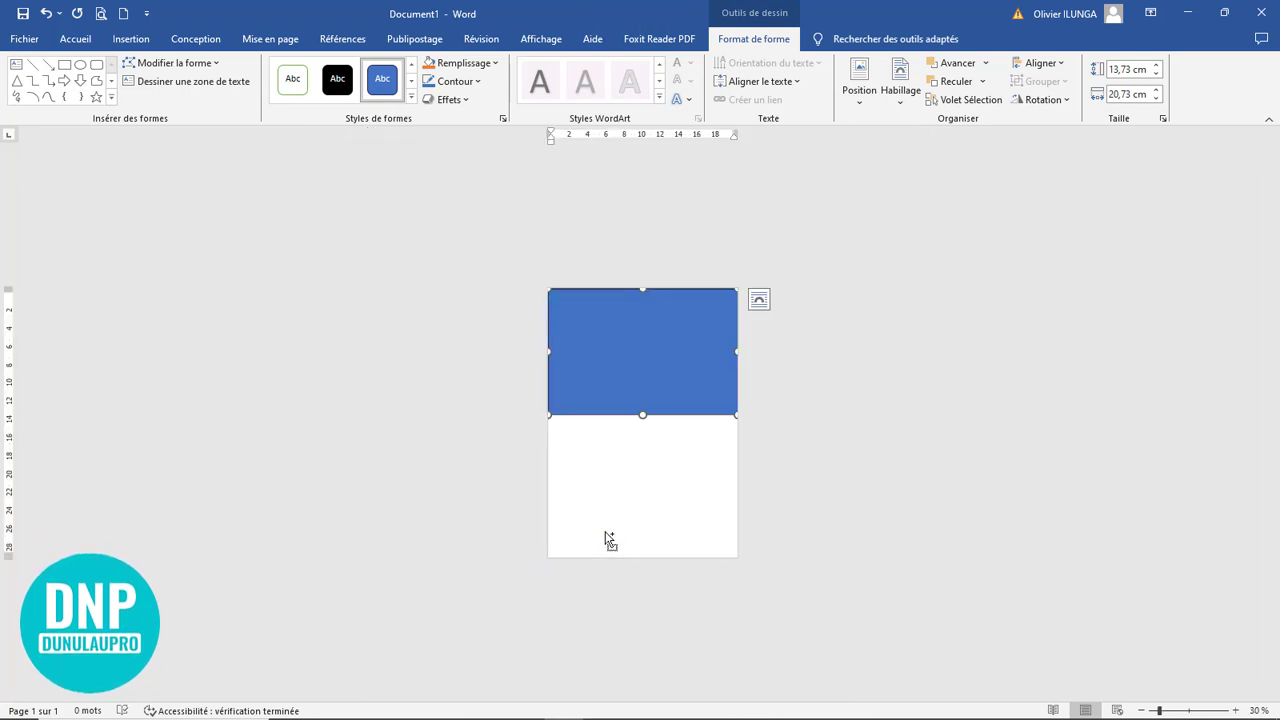
scroll(611, 541, up, 4)
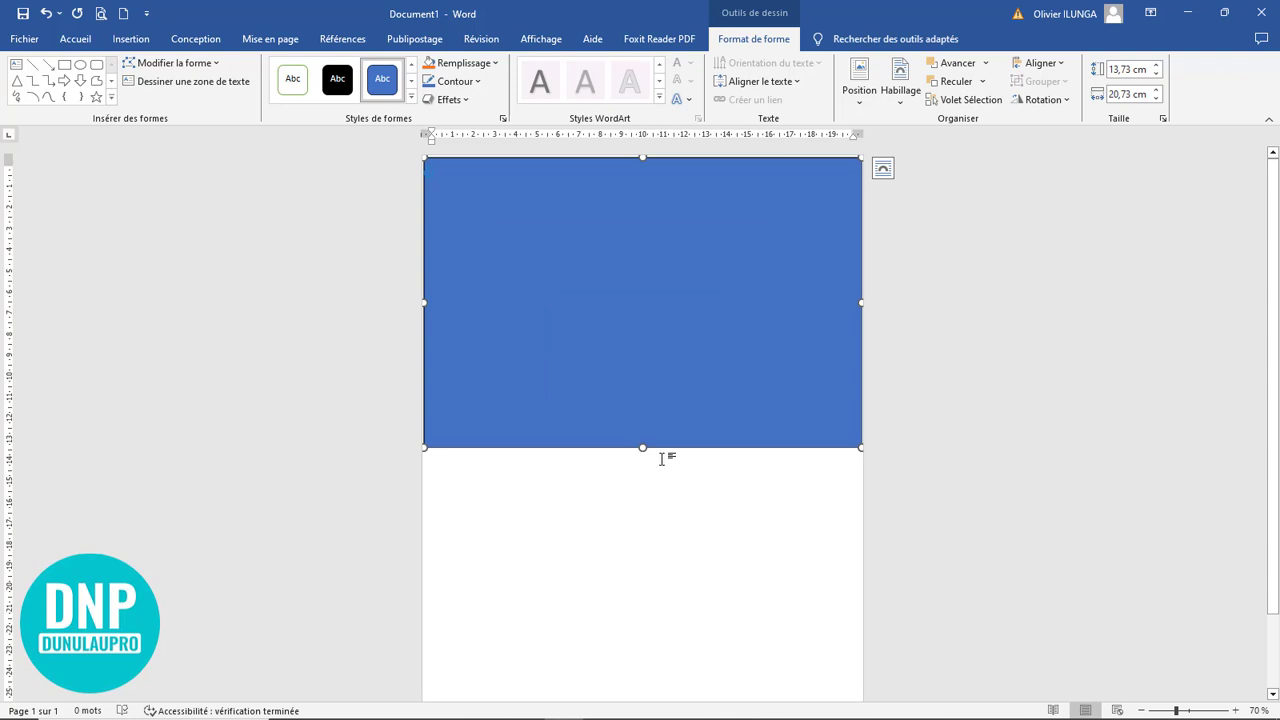
drag(643, 448, 644, 480)
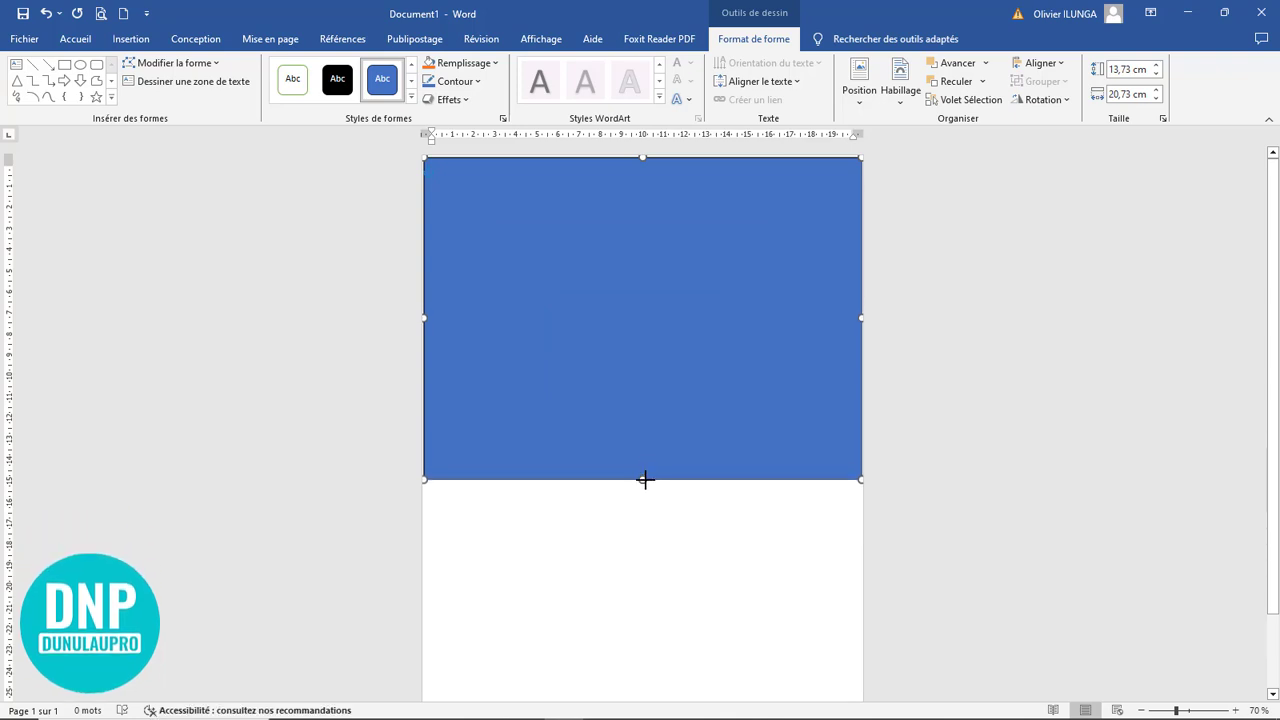
drag(643, 157, 643, 154)
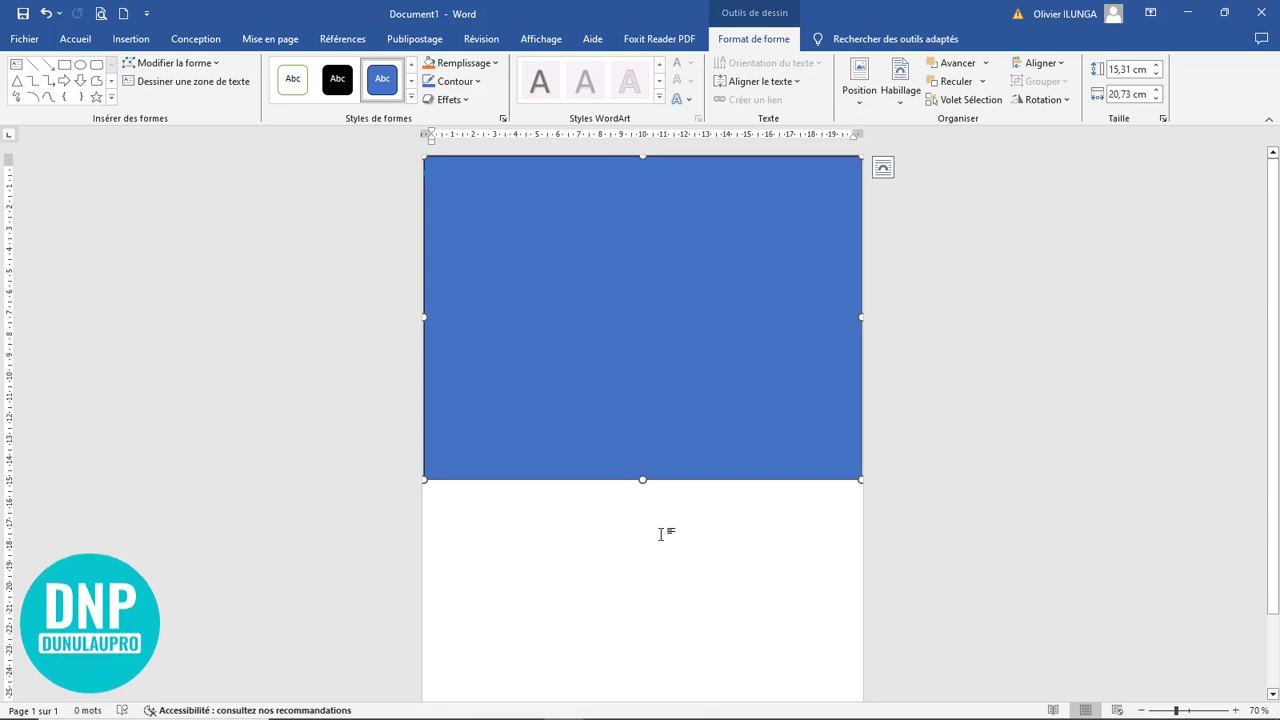
Remove the rectangle's outline
scroll(663, 531, up, 9)
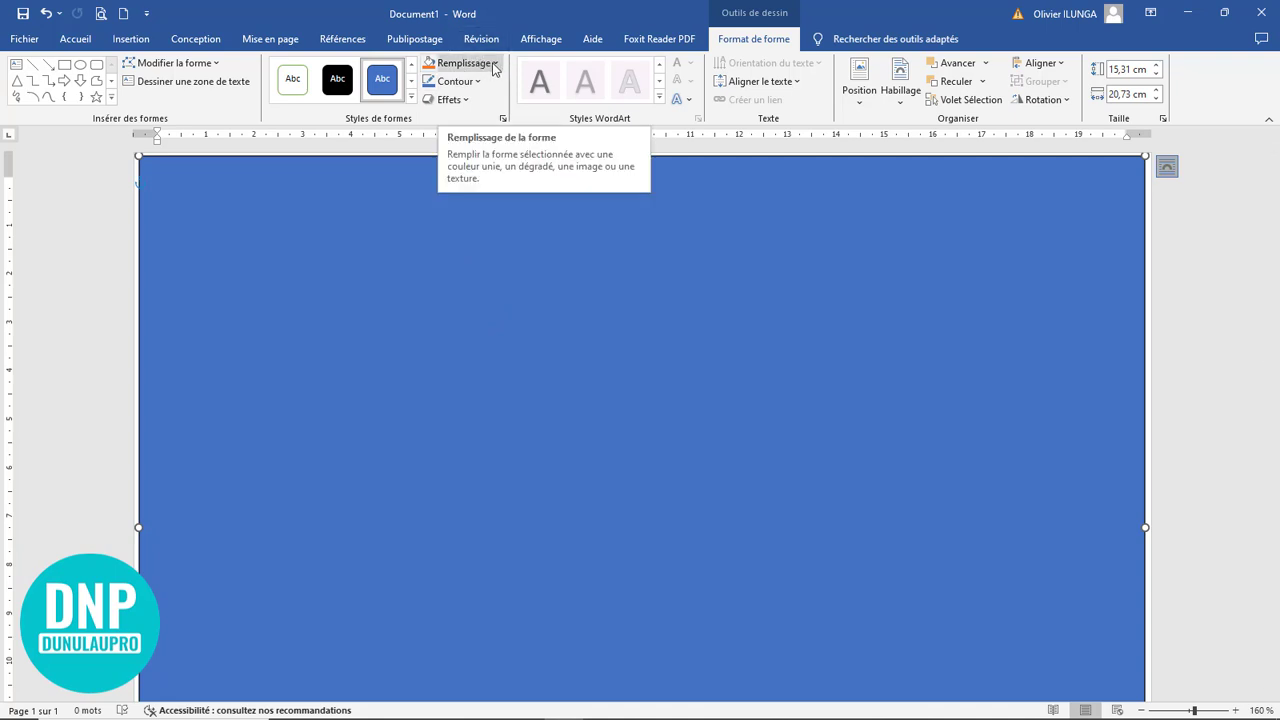
click(471, 89)
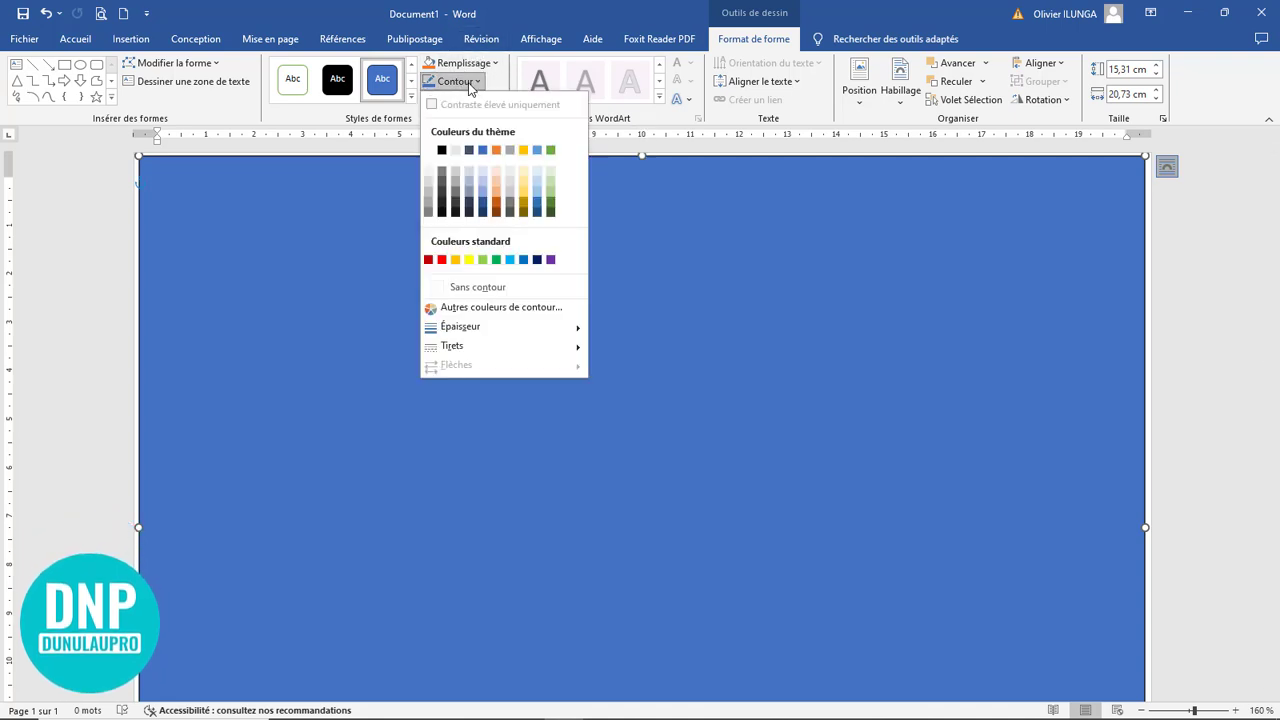
click(485, 287)
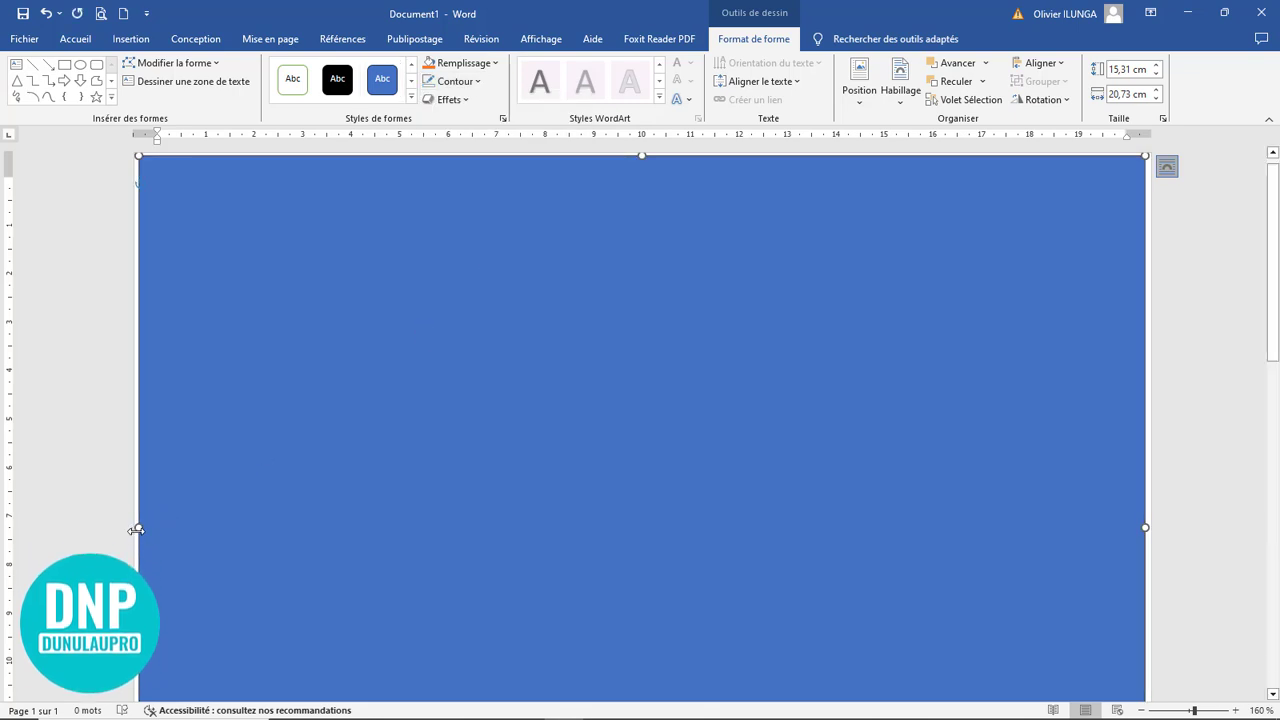
Stretch the rectangle over the page's top and side edges to about 21,38 cm wide and shorten it to about 14,76 cm high
drag(137, 527, 113, 528)
drag(634, 157, 629, 146)
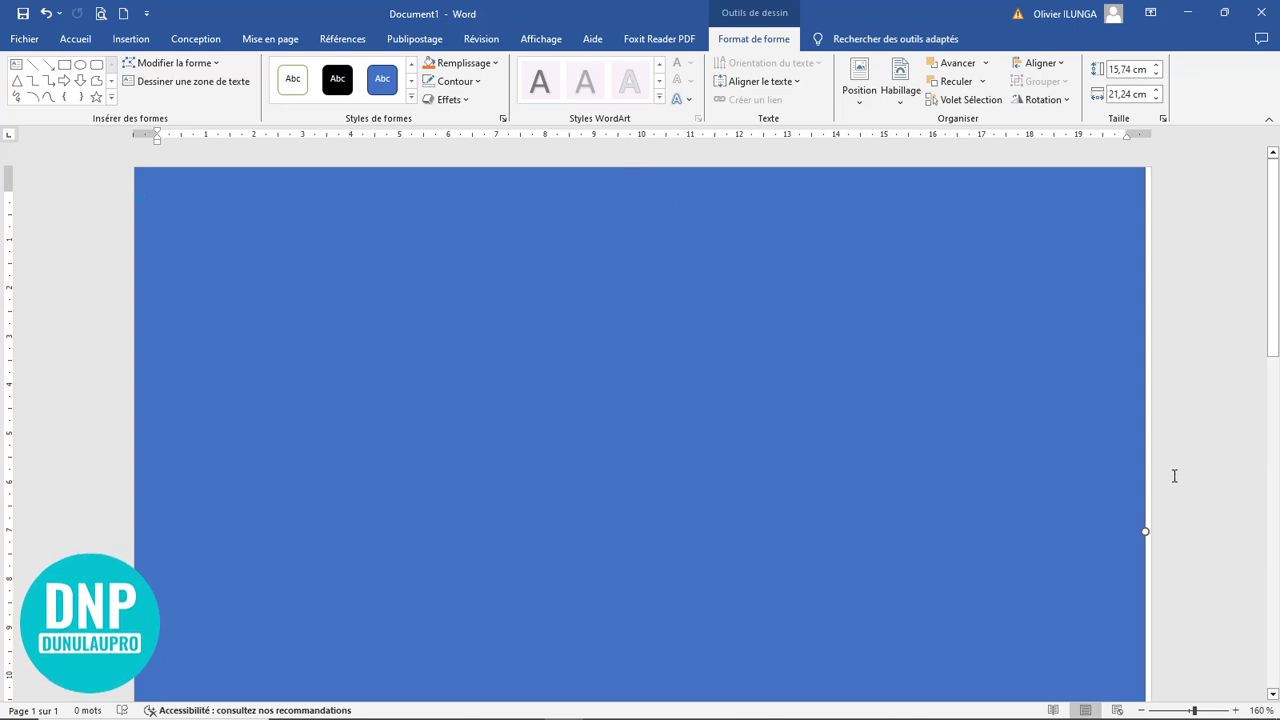
drag(1146, 534, 1163, 527)
scroll(656, 397, down, 13)
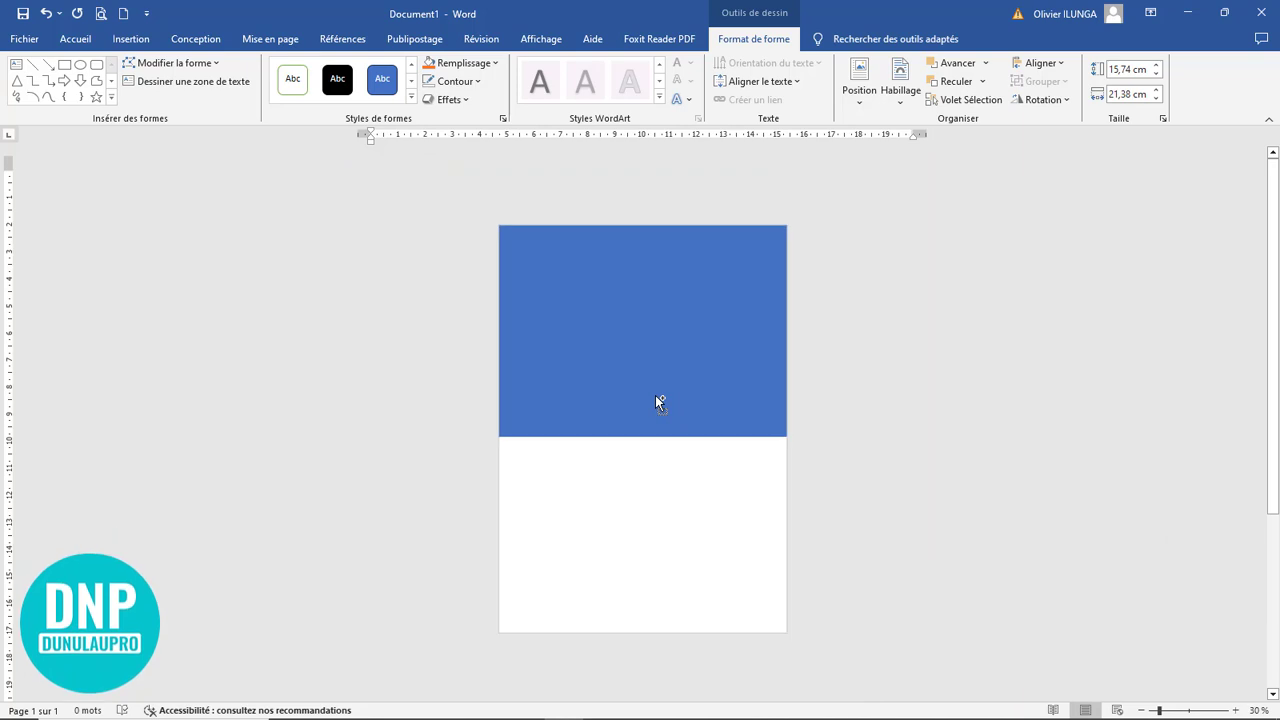
scroll(656, 396, up, 3)
drag(637, 434, 639, 418)
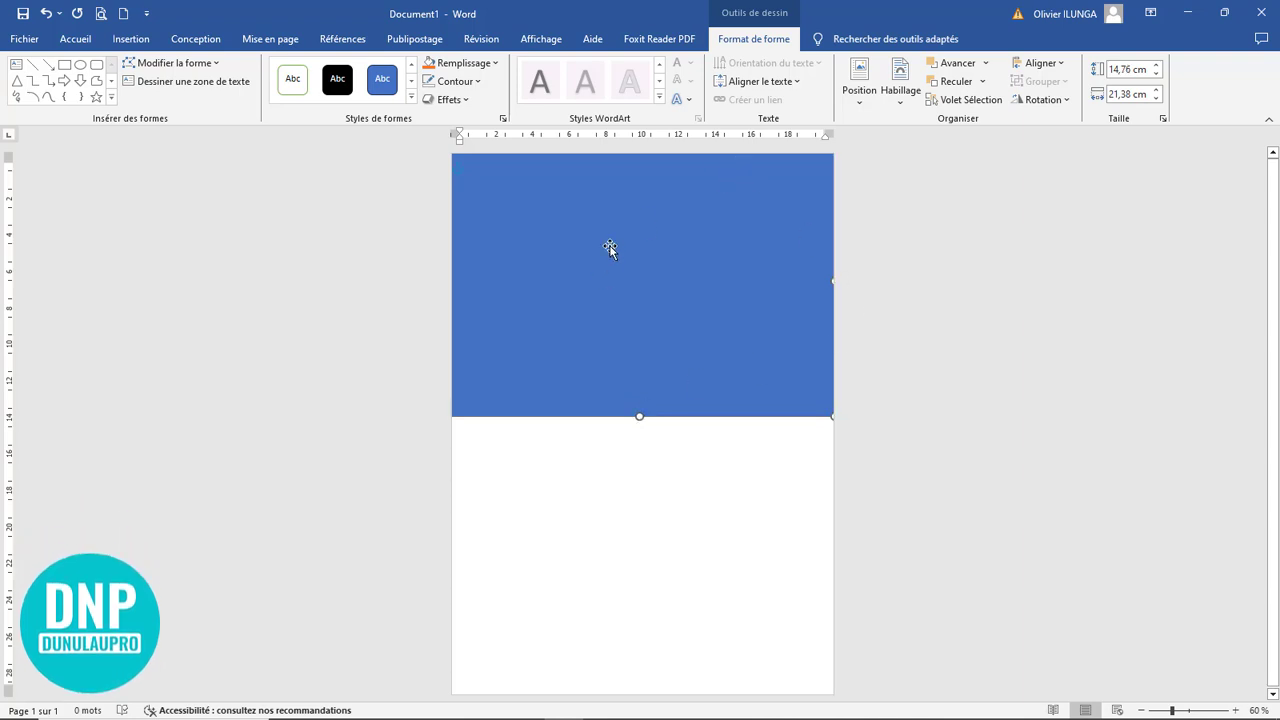
ctrl+scroll(662, 284, up, 3)
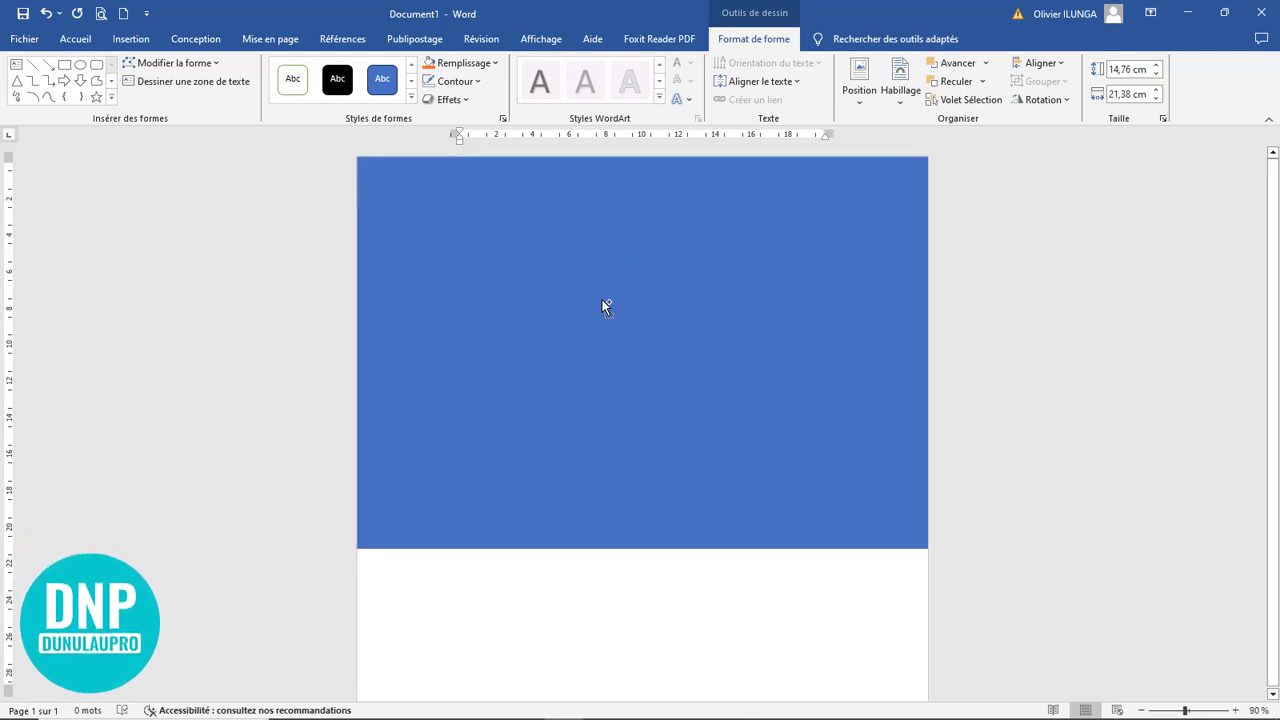
right_click(594, 228)
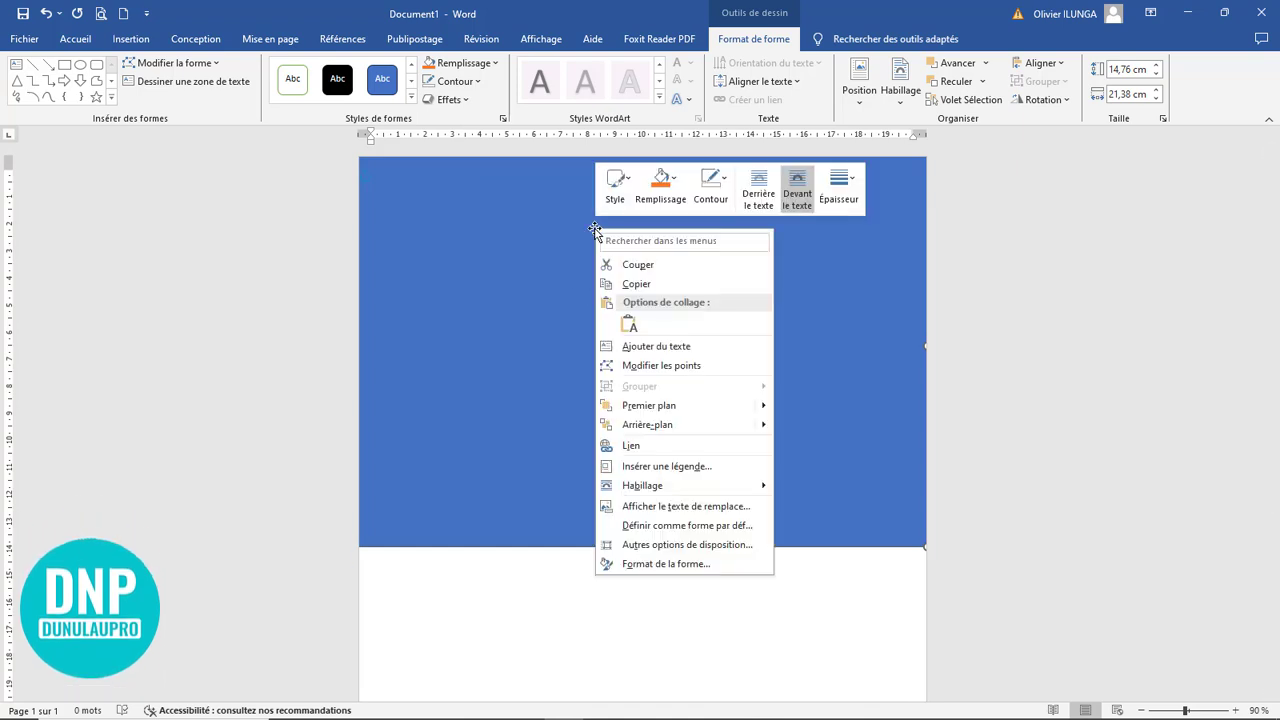
click(675, 184)
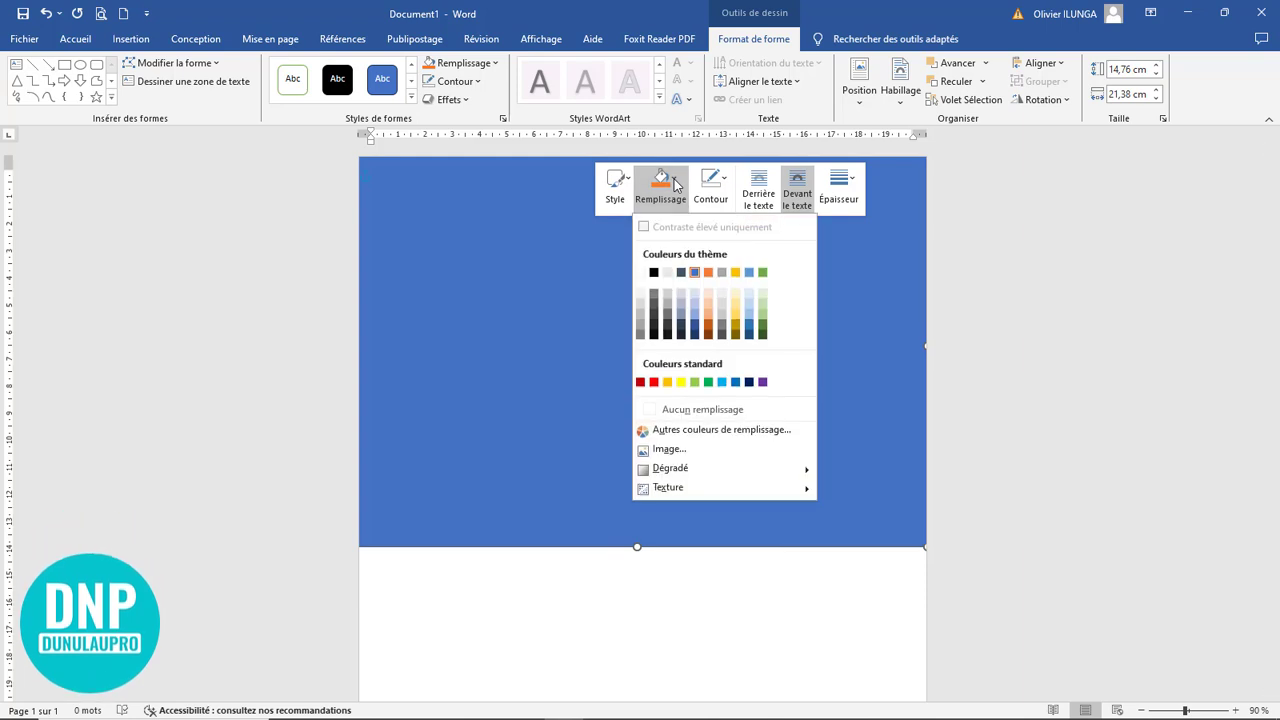
click(695, 453)
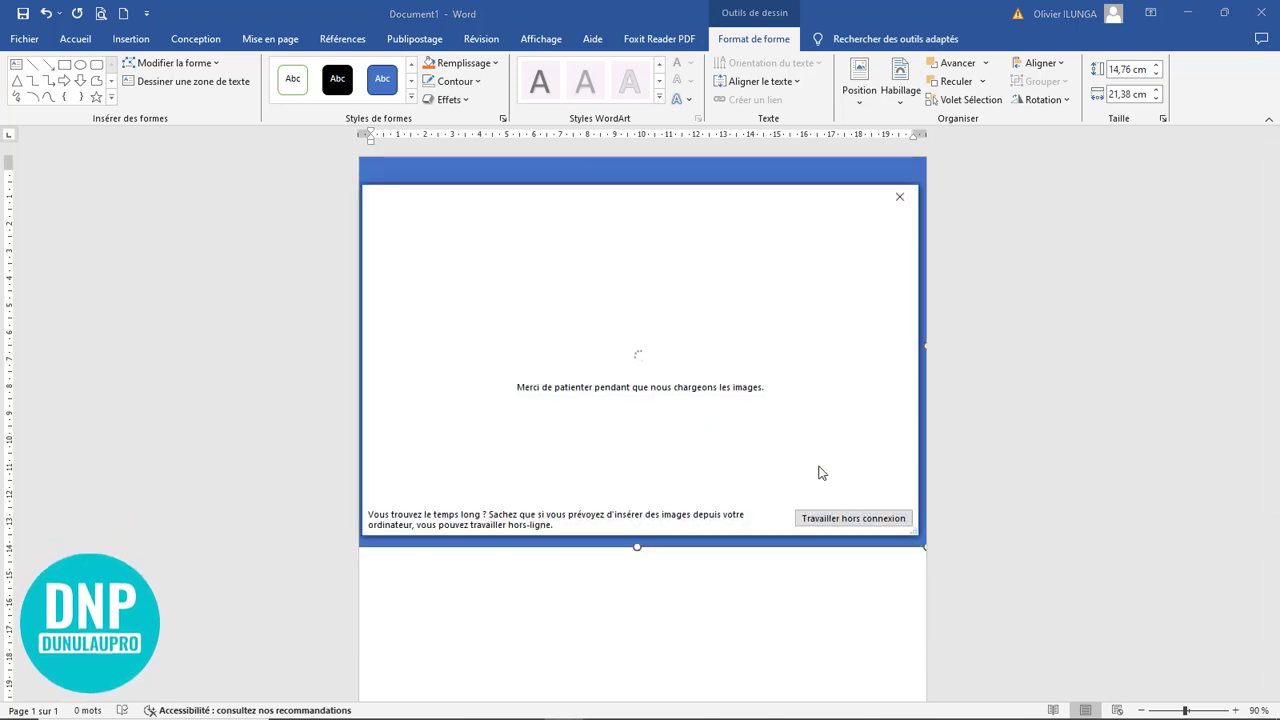
click(857, 519)
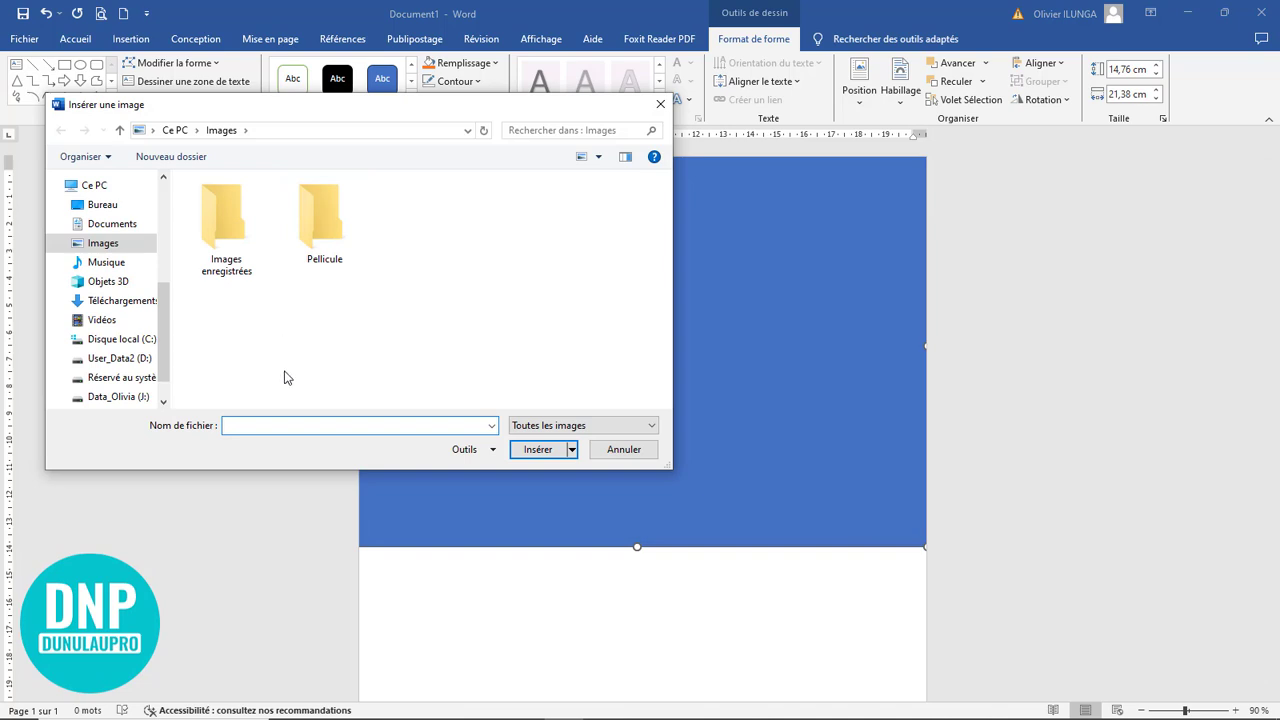
click(104, 206)
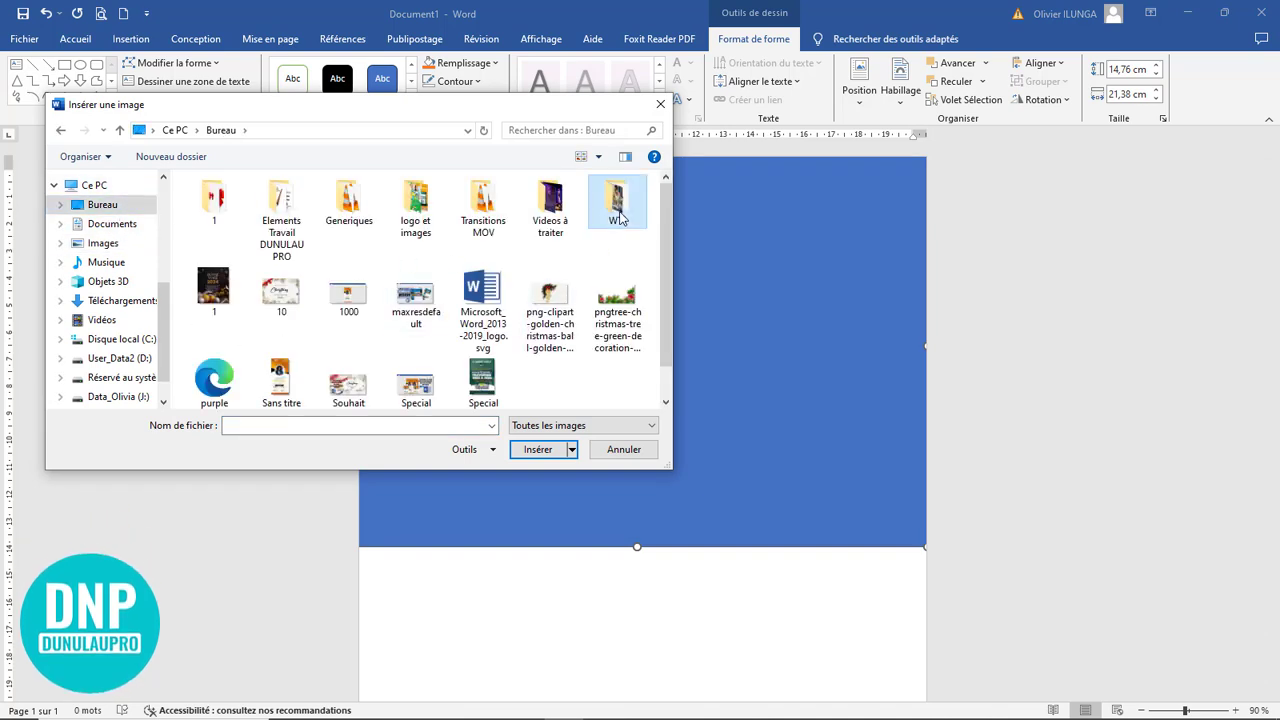
double_click(617, 205)
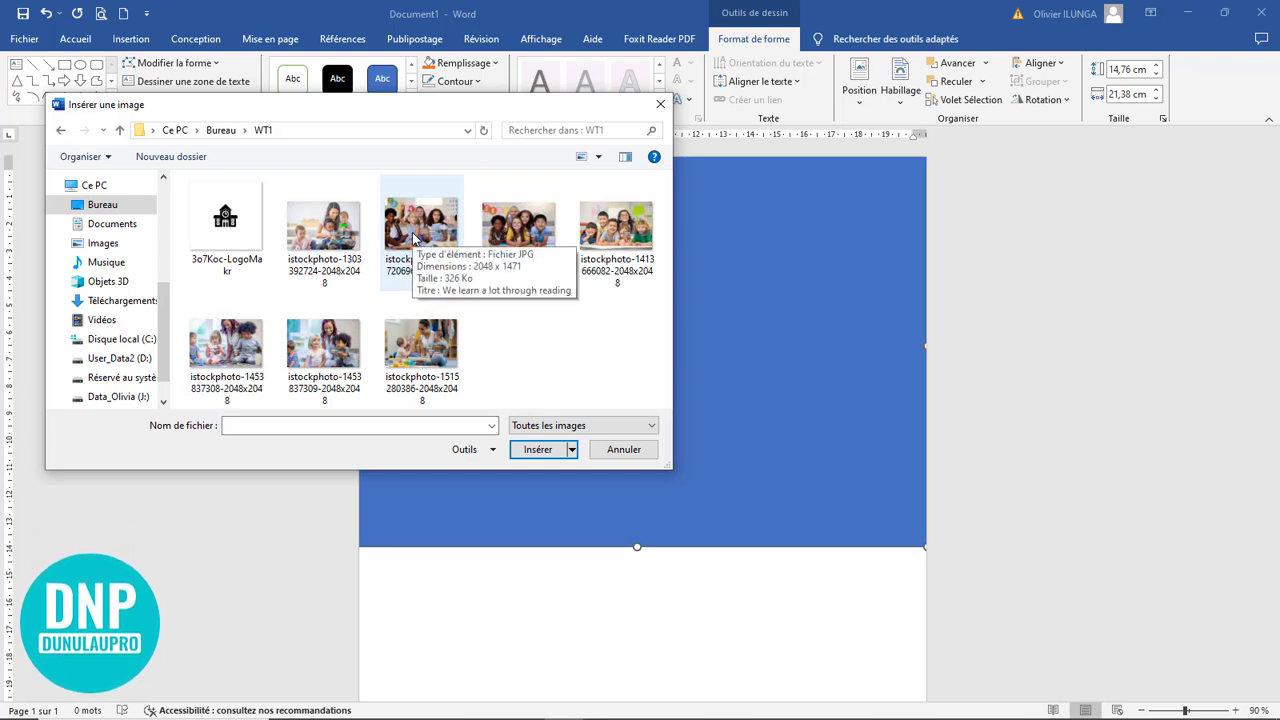
double_click(622, 237)
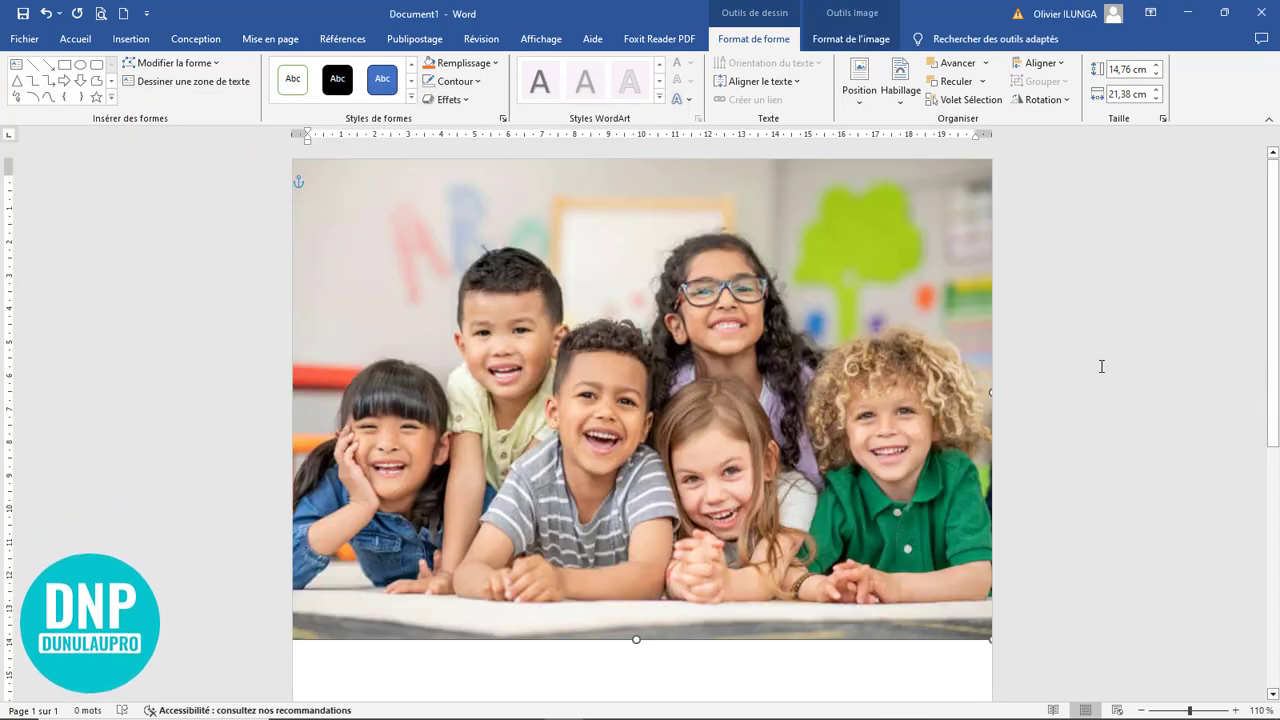
ctrl+scroll(1106, 364, down, 8)
ctrl+scroll(1106, 364, up, 5)
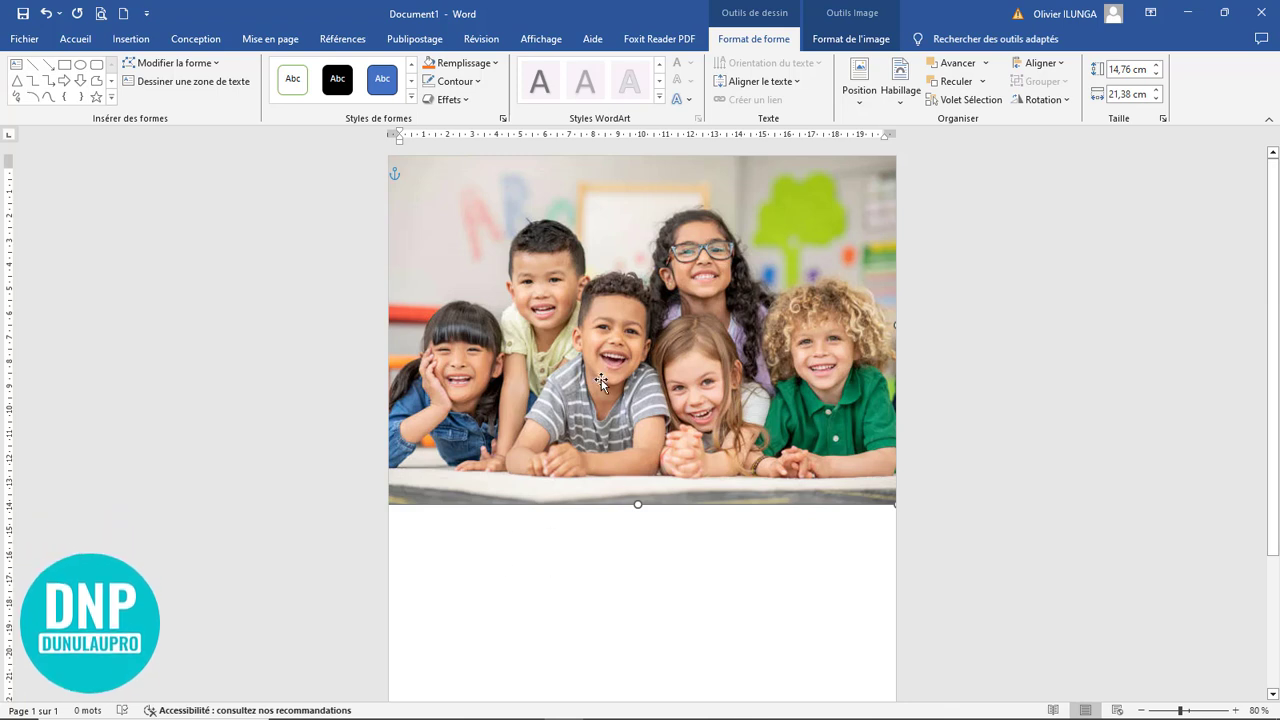
Move the picture-filled rectangle slightly up against the page's top edge
drag(645, 442, 652, 434)
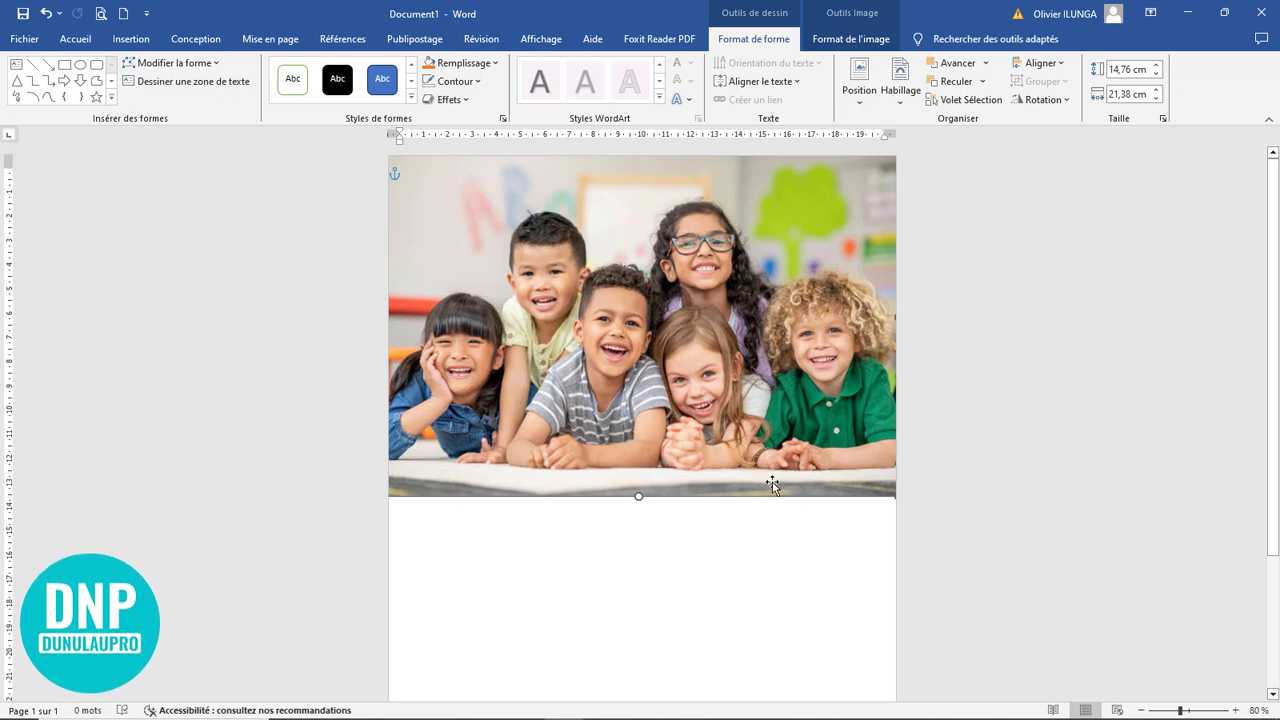
scroll(713, 484, down, 5)
scroll(714, 484, up, 2)
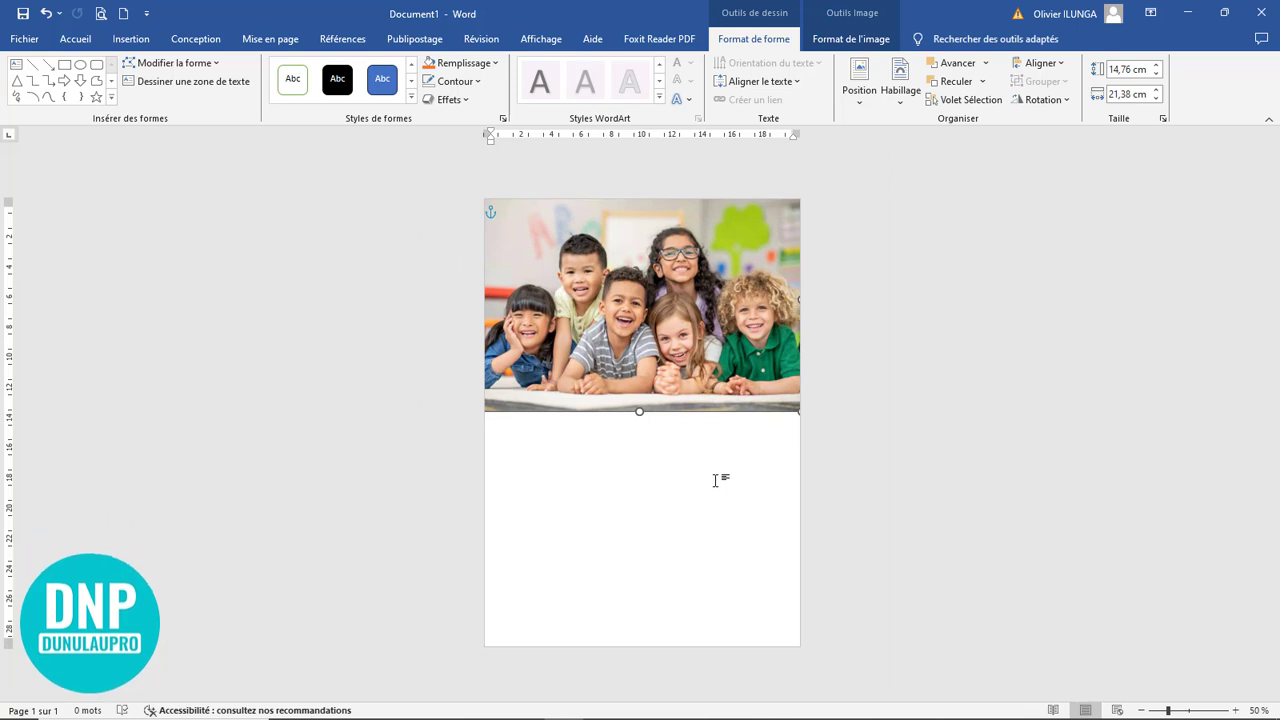
Draw an ellipse about 20,11 cm high and 19,84 cm wide over the lower part of the page and shift it up slightly
click(138, 42)
click(224, 92)
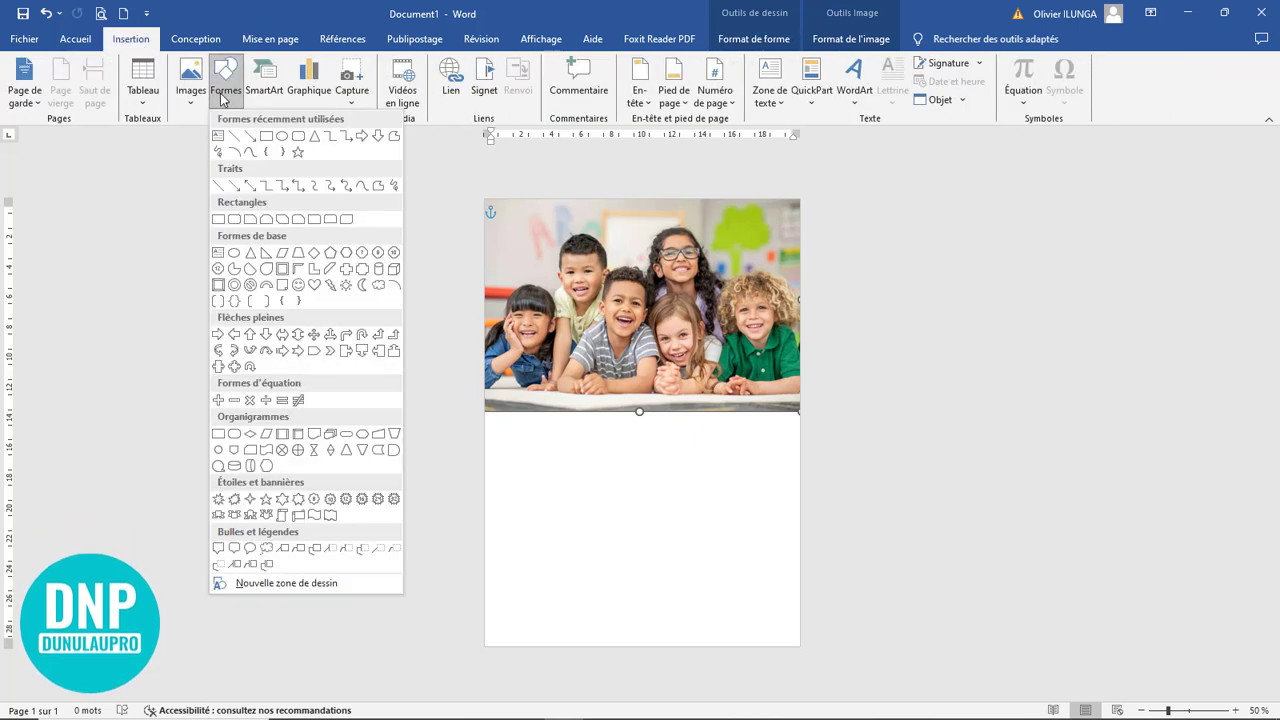
click(282, 138)
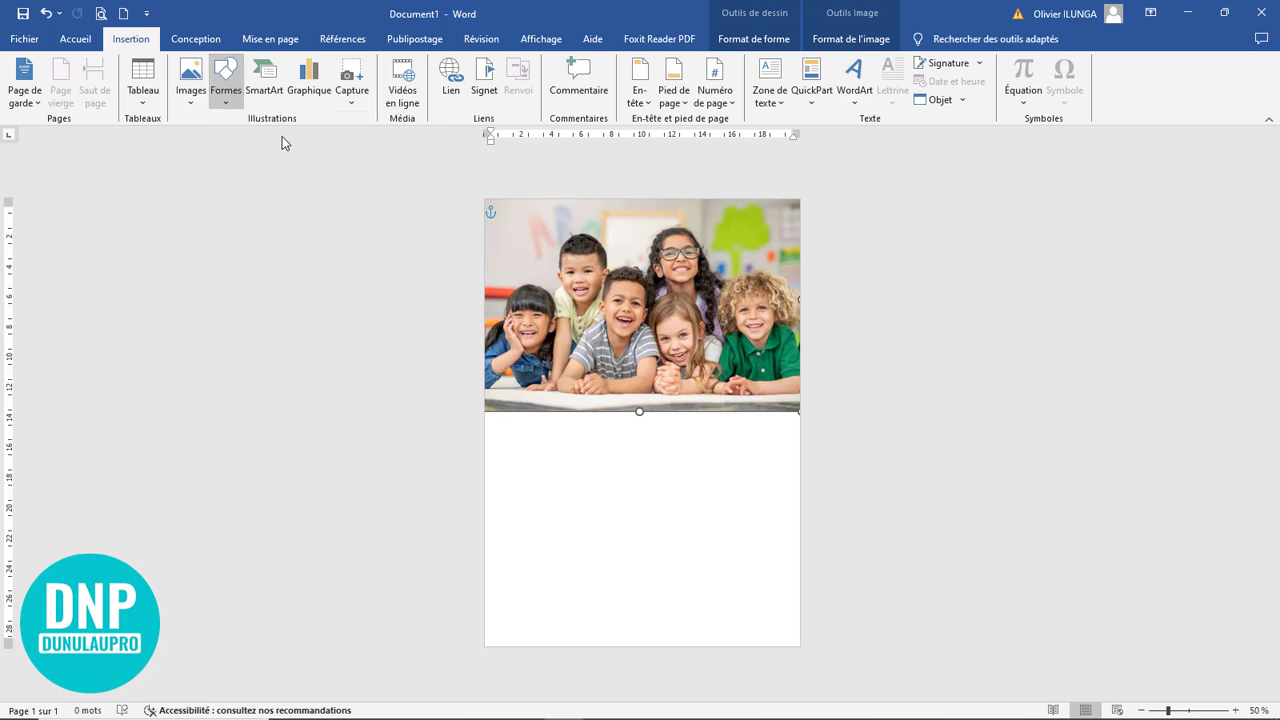
drag(503, 365, 803, 670)
drag(659, 540, 606, 521)
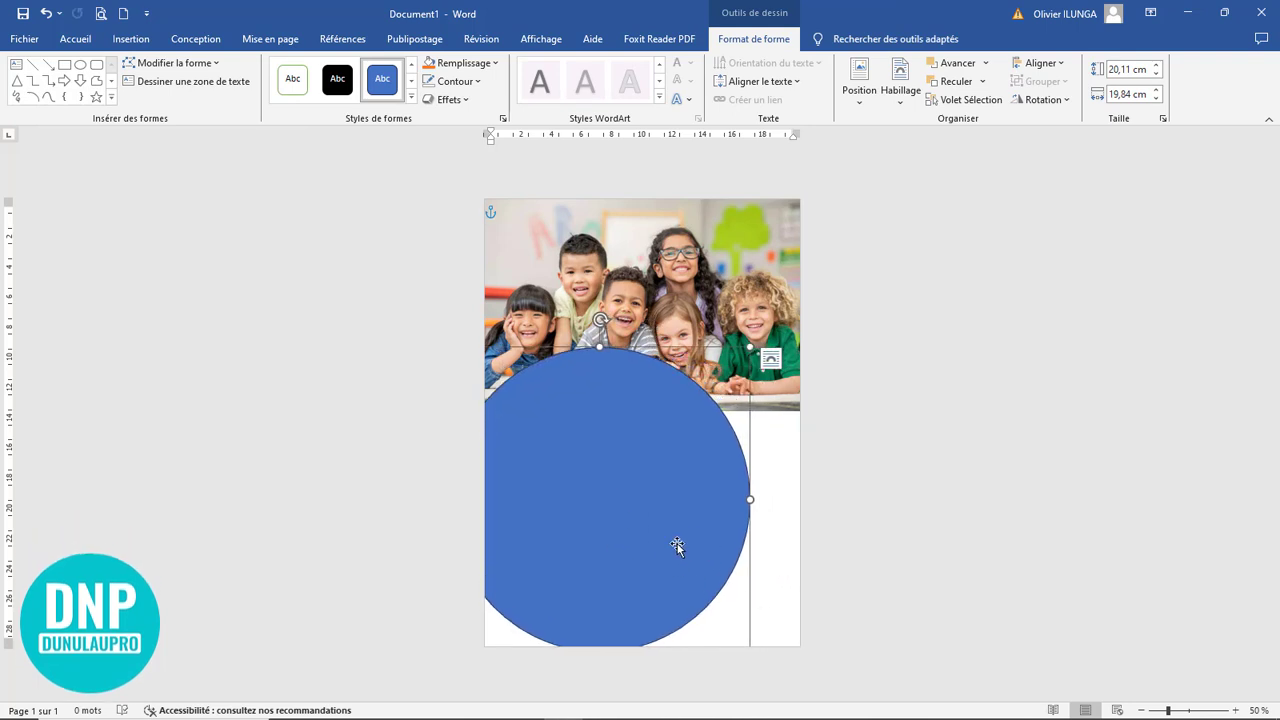
drag(681, 545, 673, 498)
Enlarge the ellipse to about 25,03 cm high and 28,95 cm wide, centred so it arches over the photo's lower edge
drag(765, 638, 902, 714)
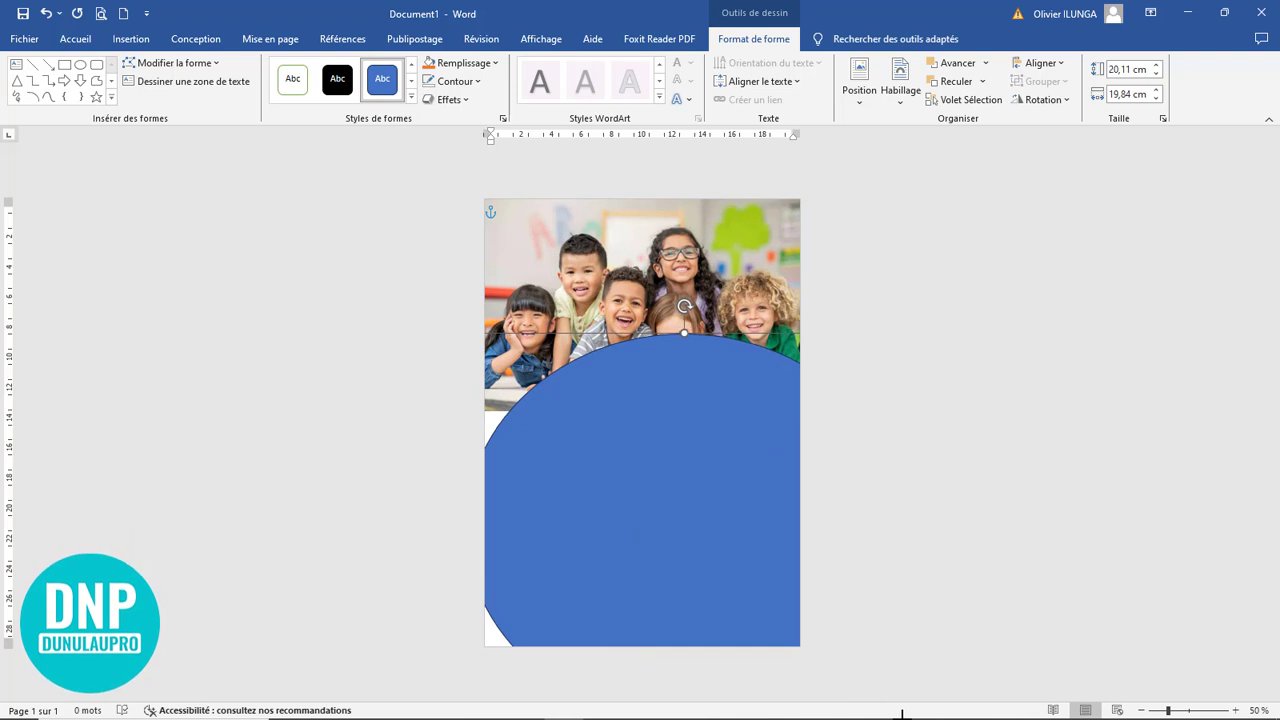
drag(700, 590, 660, 609)
drag(737, 597, 731, 590)
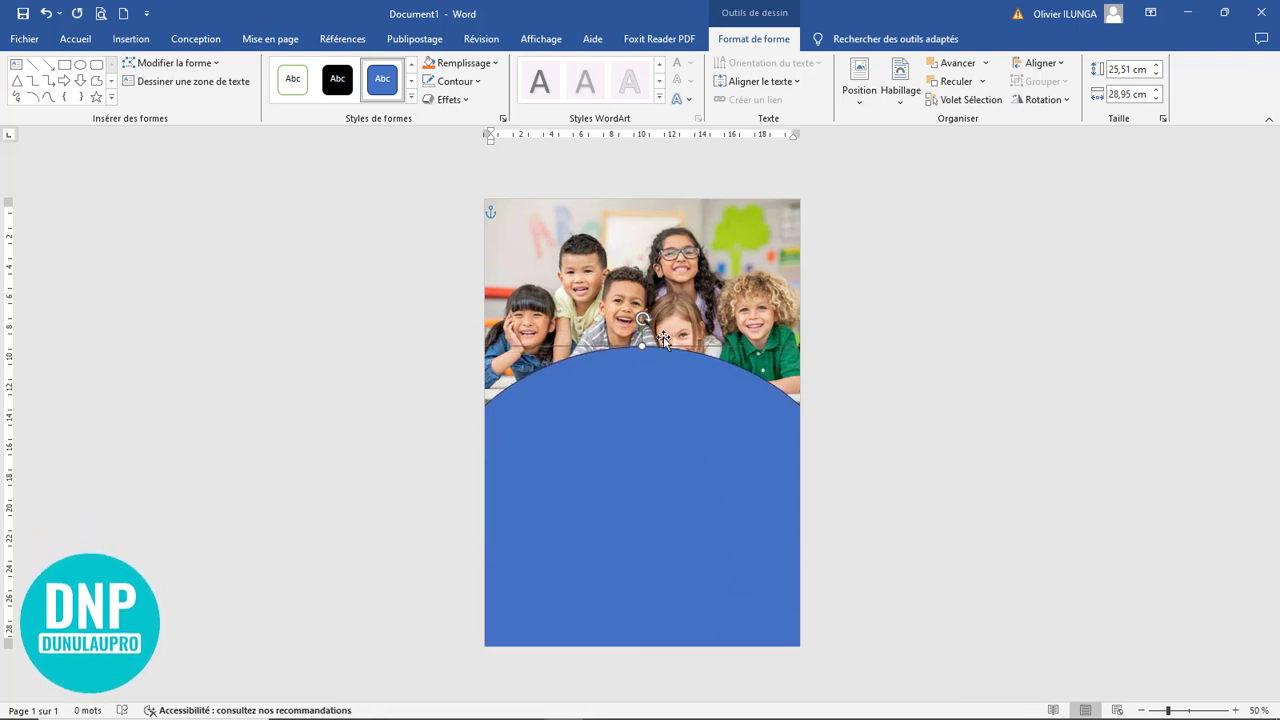
drag(642, 346, 641, 355)
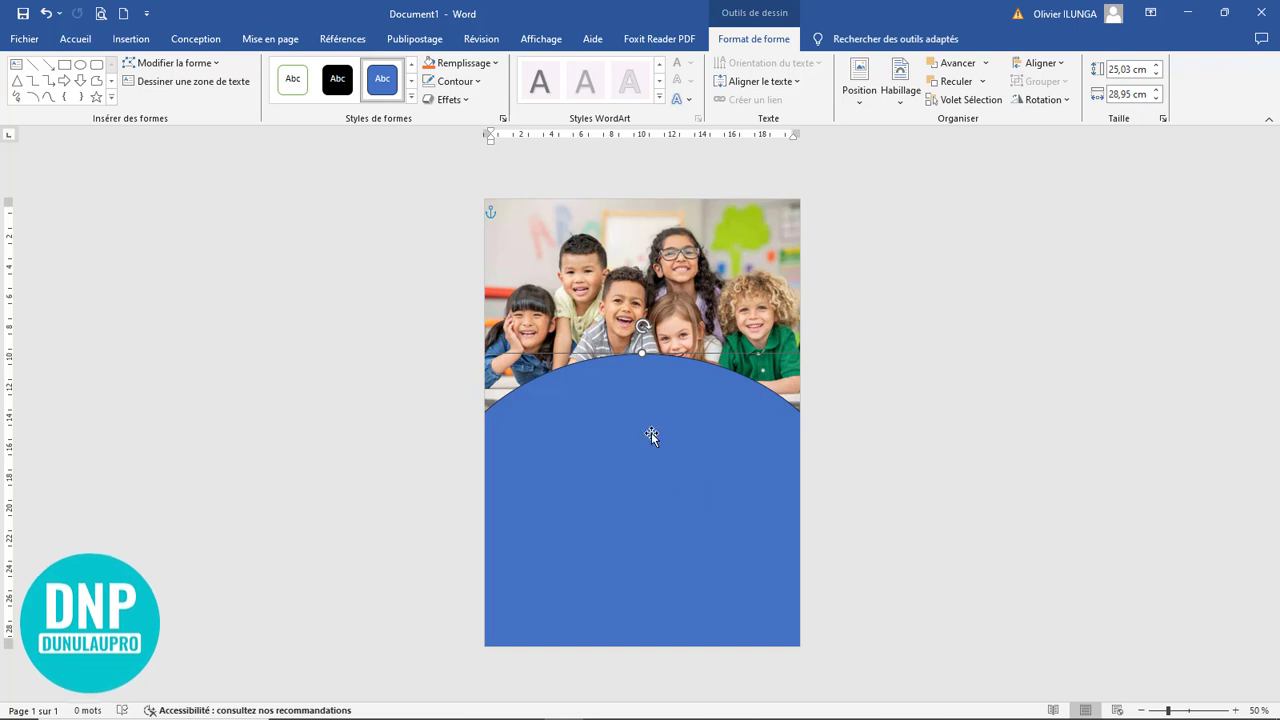
Set the ellipse's outline colour to the standard Vert
scroll(658, 460, up, 1)
scroll(658, 457, up, 6)
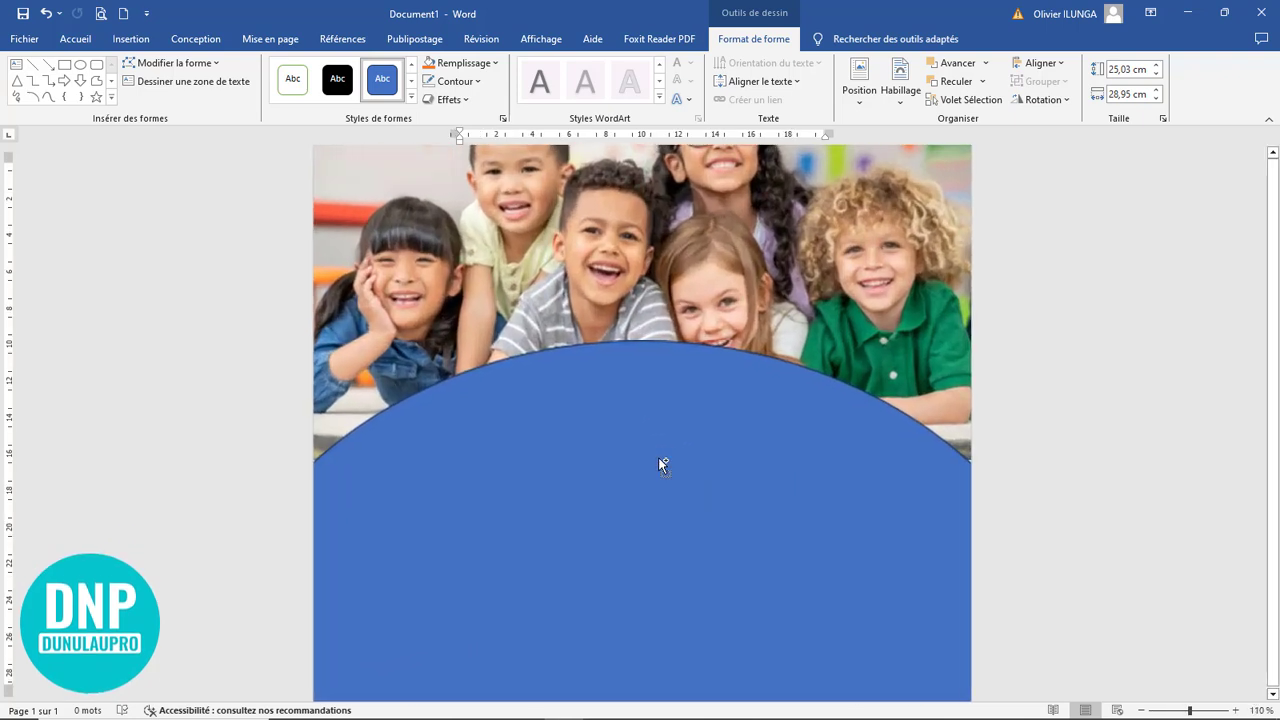
scroll(659, 459, up, 1)
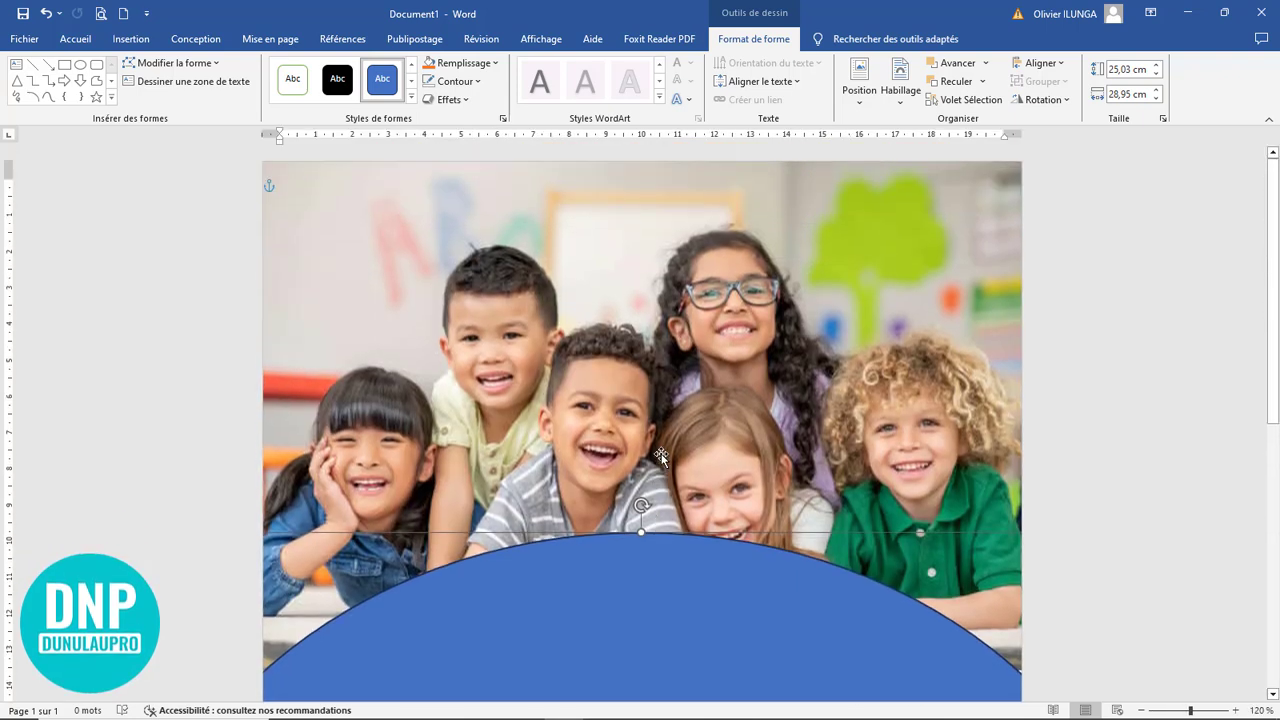
scroll(660, 455, down, 3)
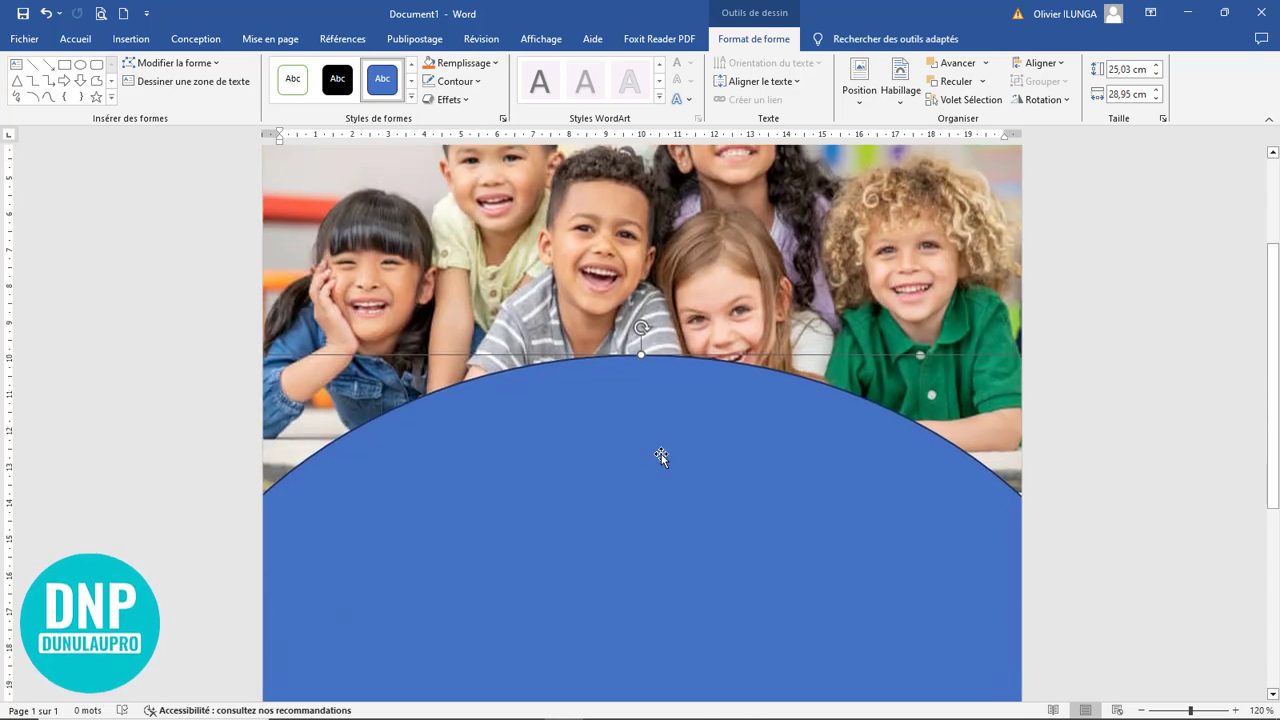
click(457, 88)
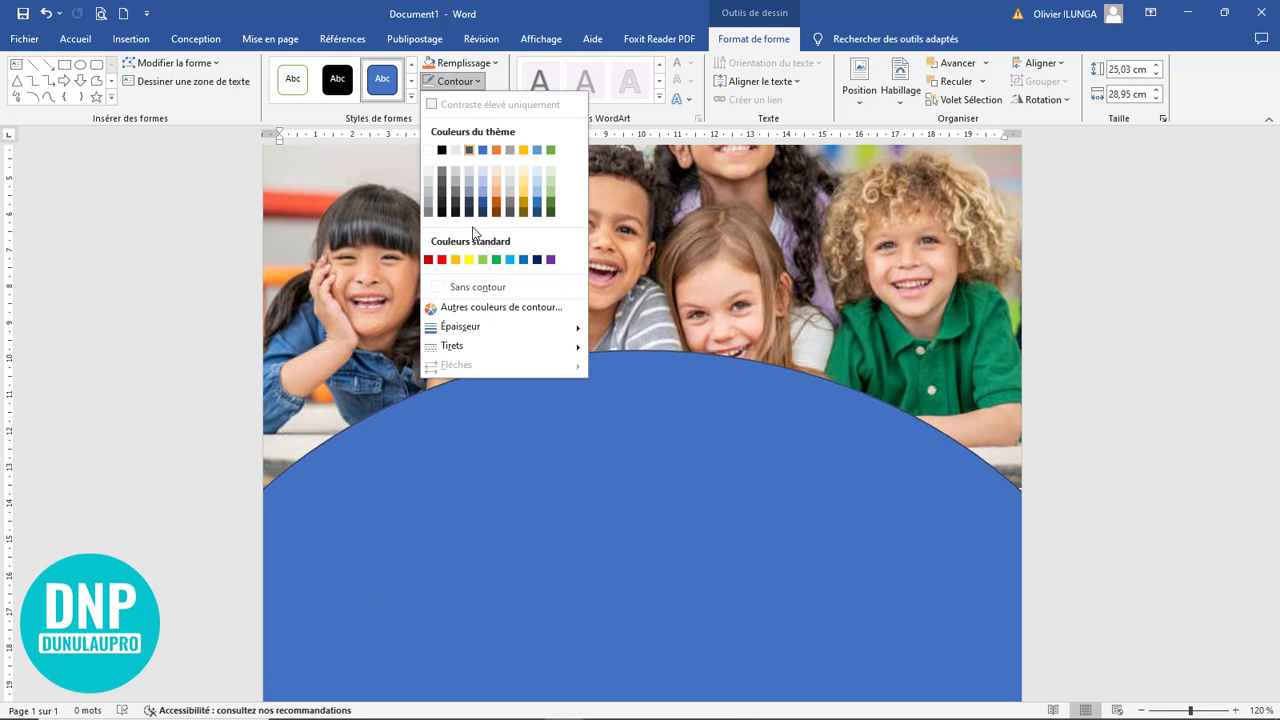
click(476, 288)
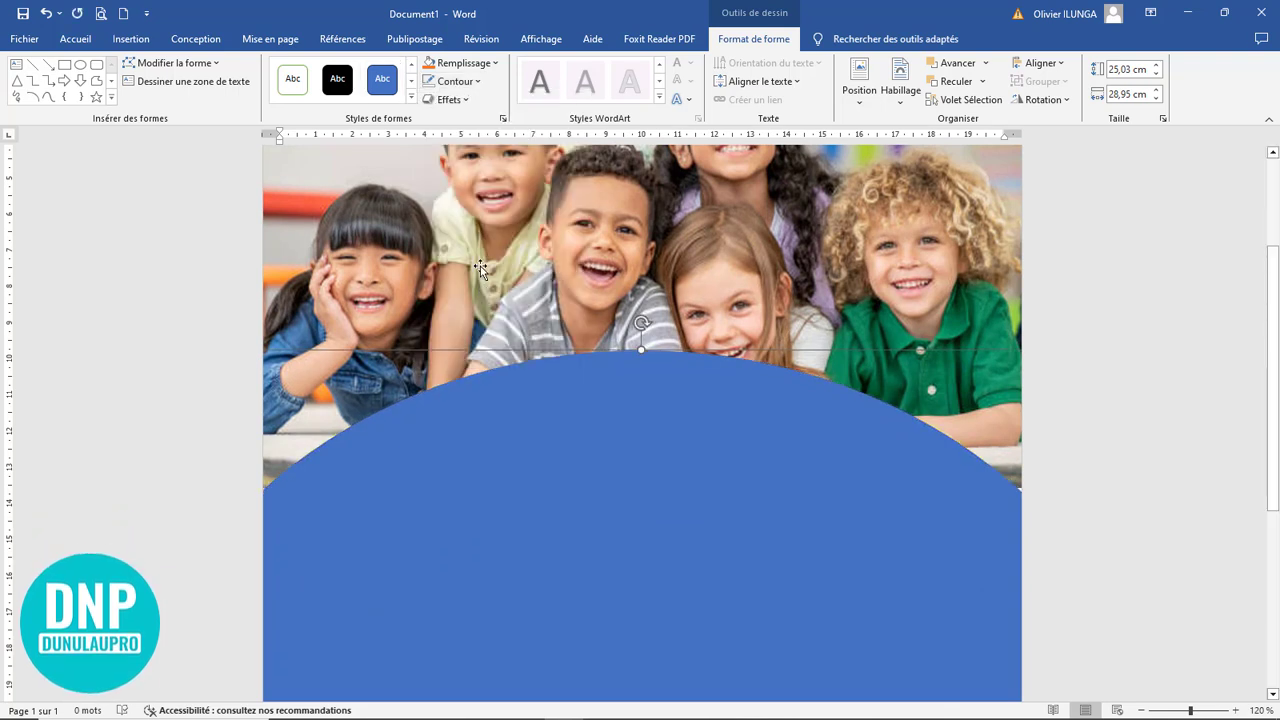
click(461, 86)
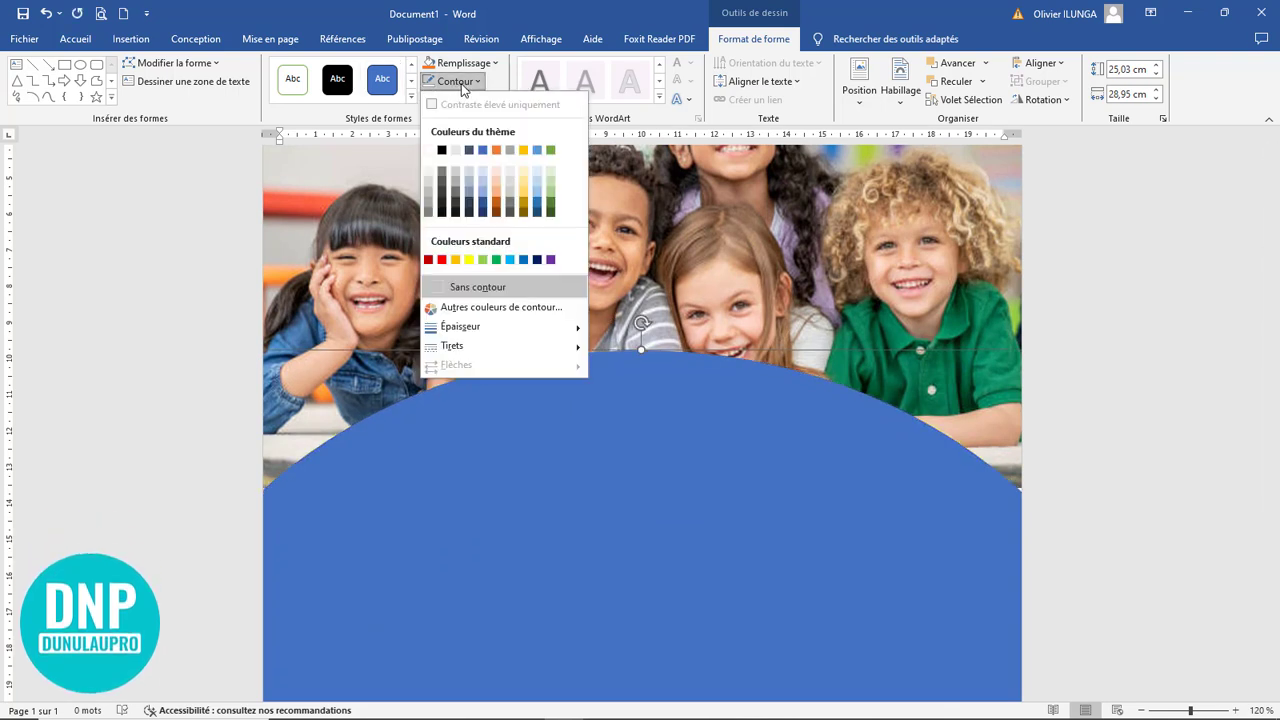
click(494, 261)
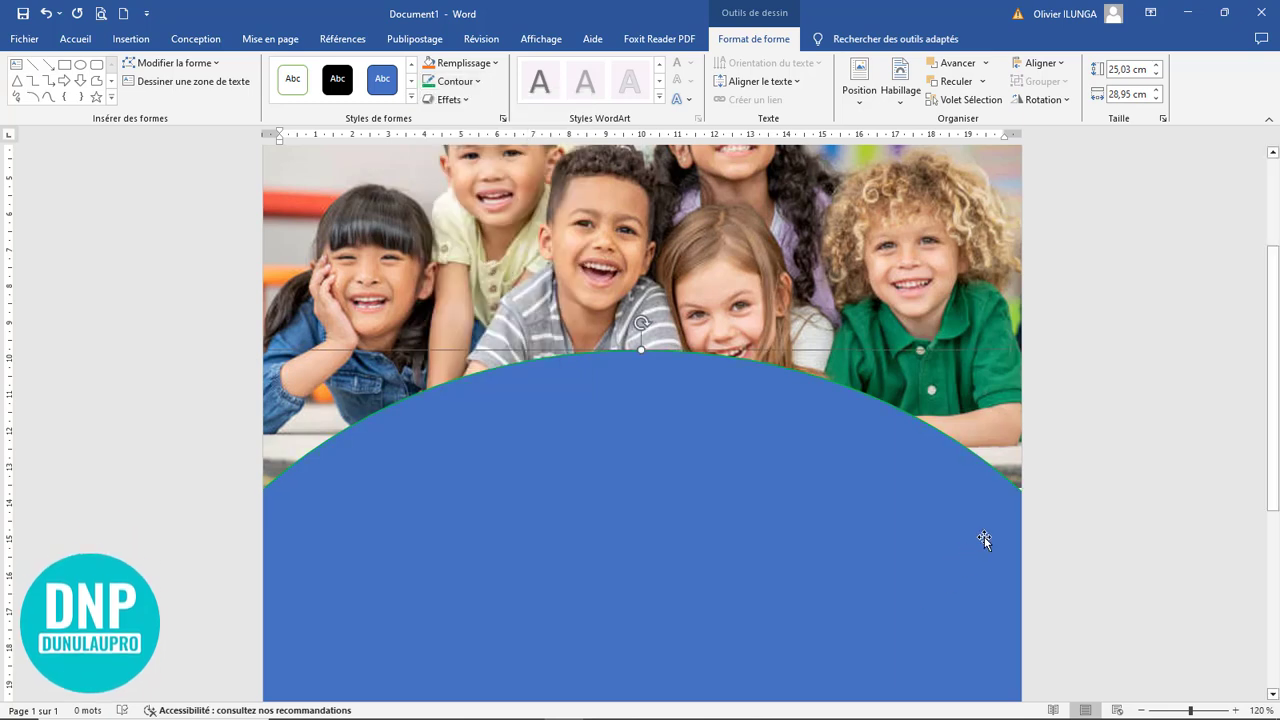
scroll(827, 566, down, 5)
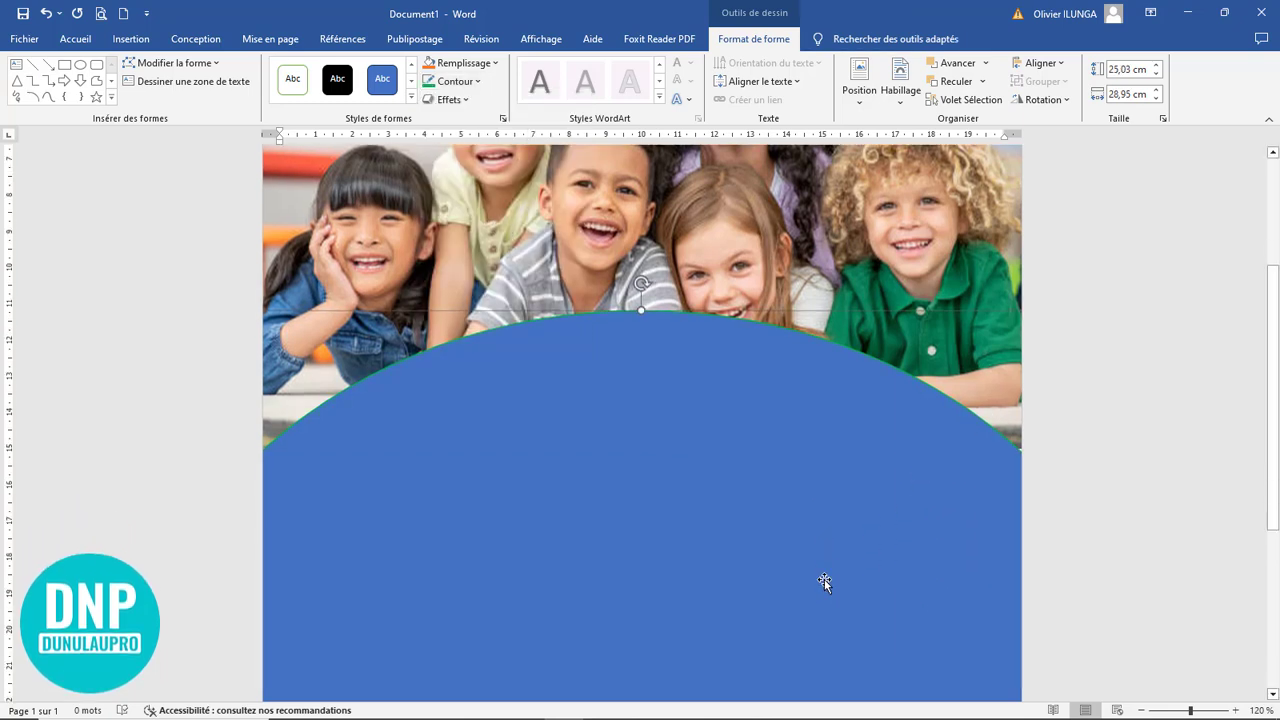
scroll(663, 523, up, 5)
click(842, 226)
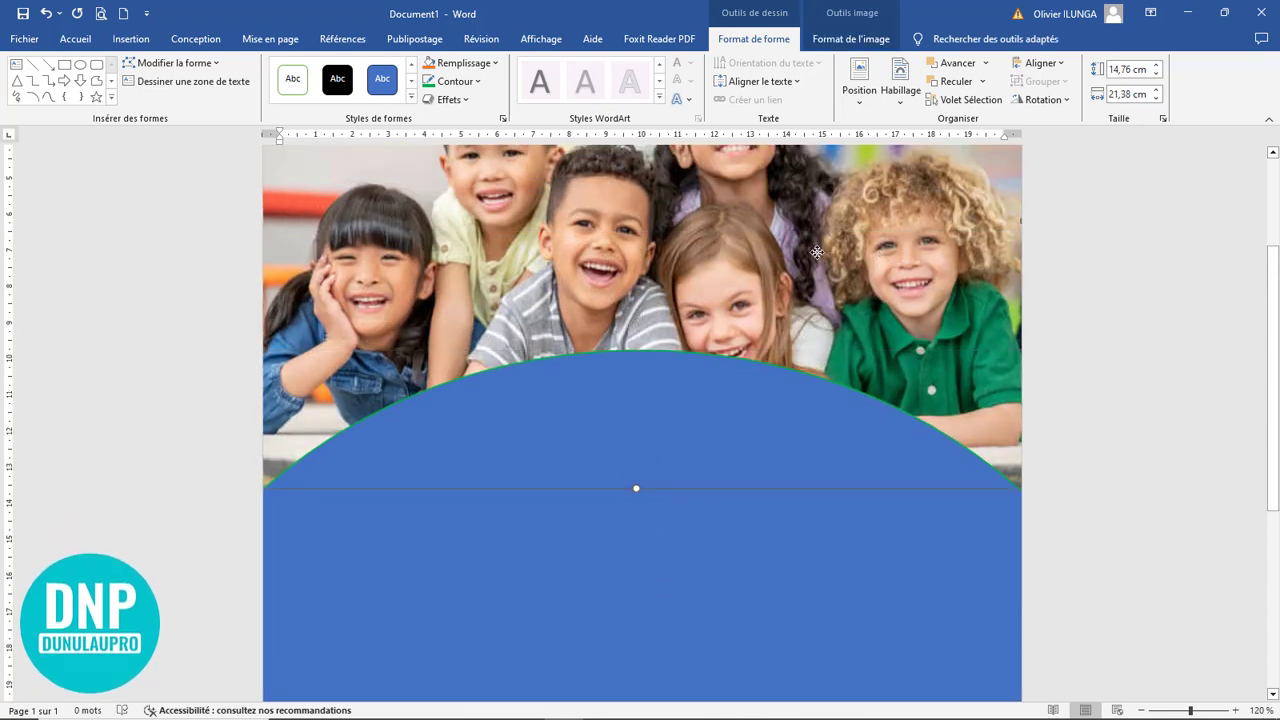
scroll(817, 252, up, 3)
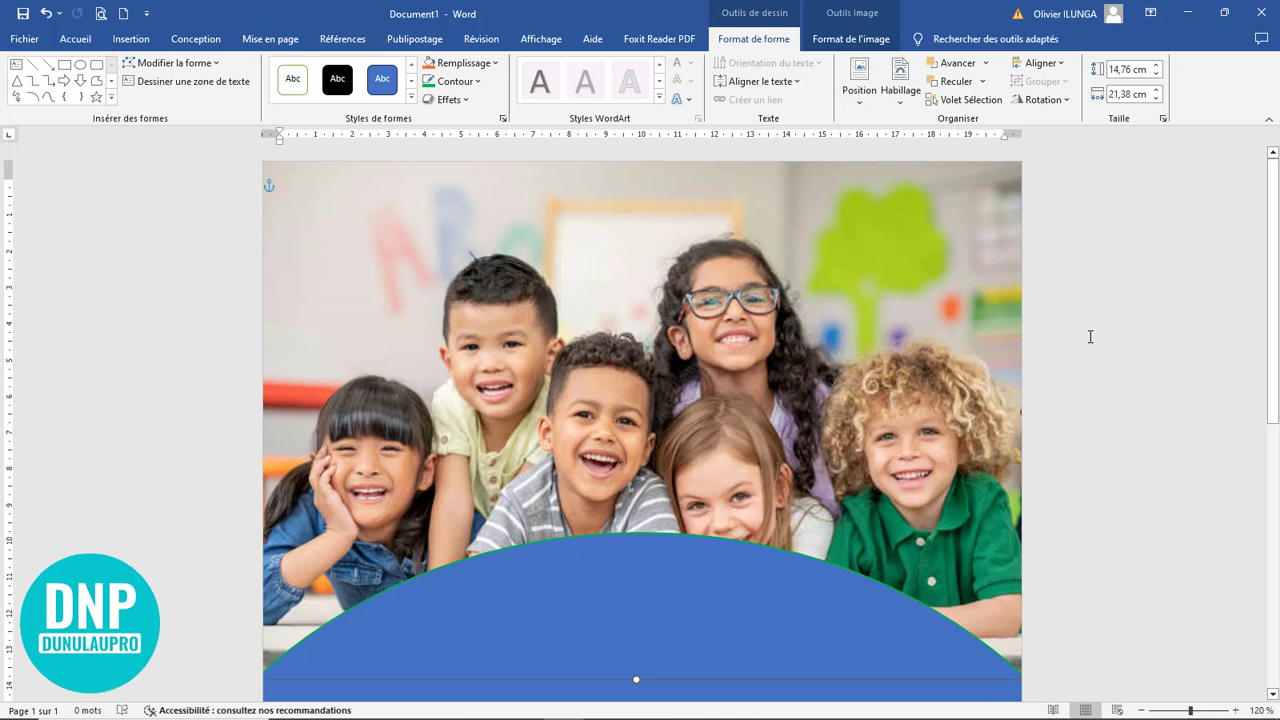
click(1086, 337)
ctrl+scroll(746, 466, down, 6)
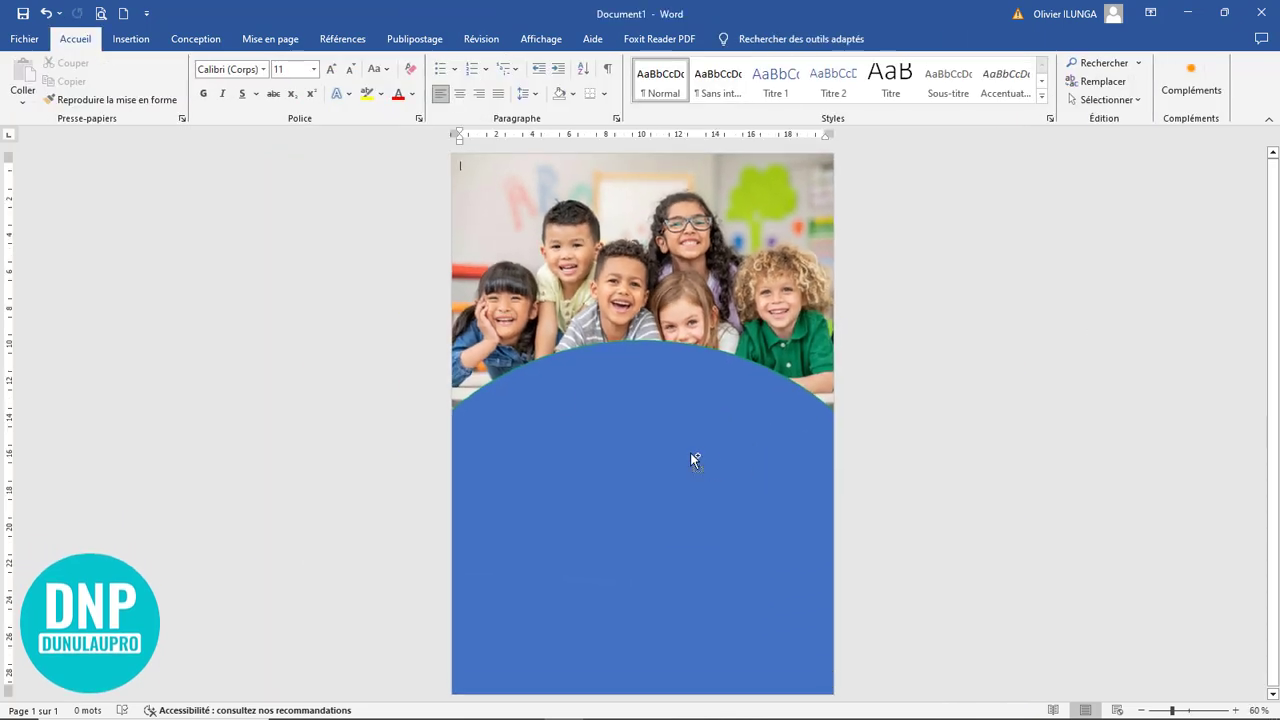
Set the ellipse's outline thickness to 6 pt
click(614, 401)
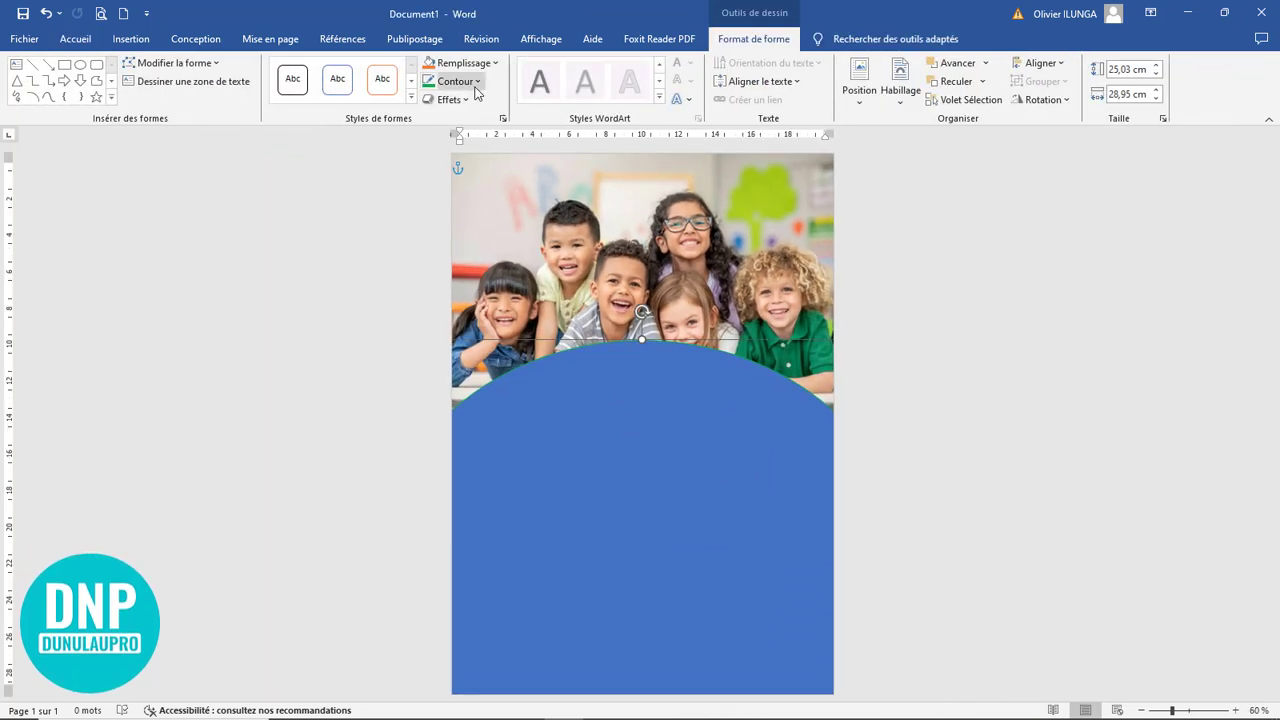
click(477, 82)
mouse_move(528, 326)
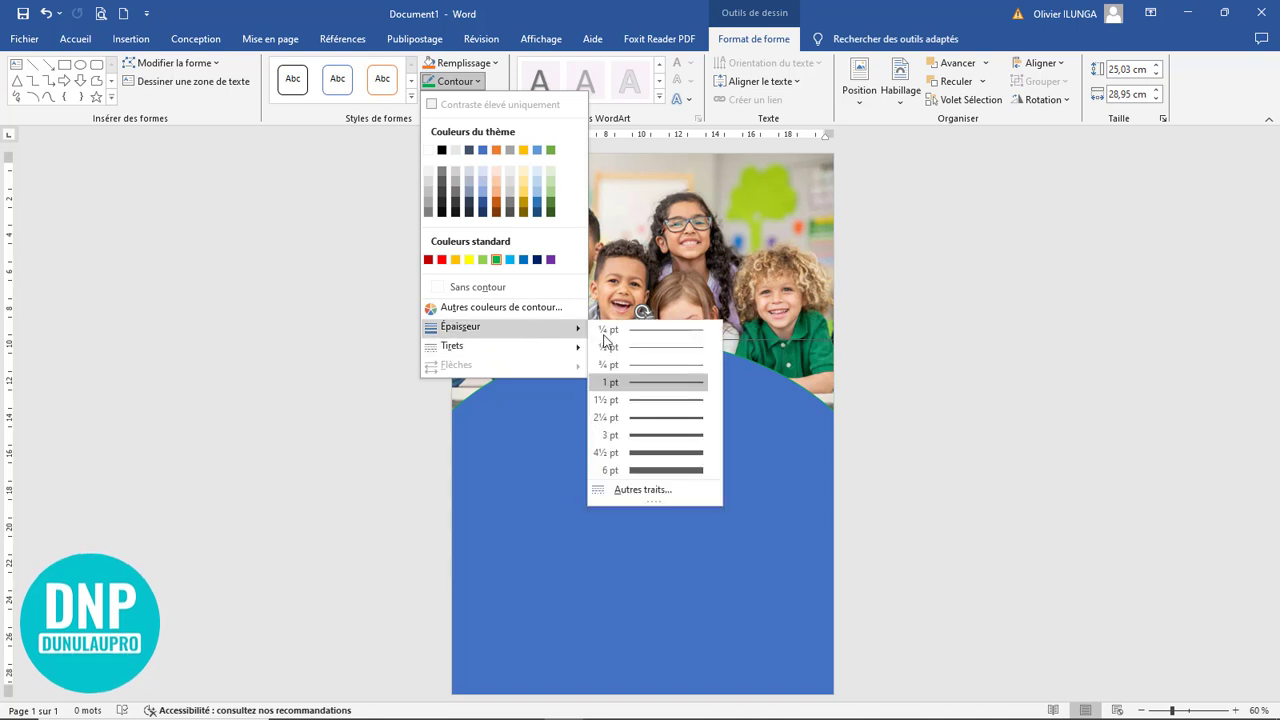
click(659, 470)
click(964, 416)
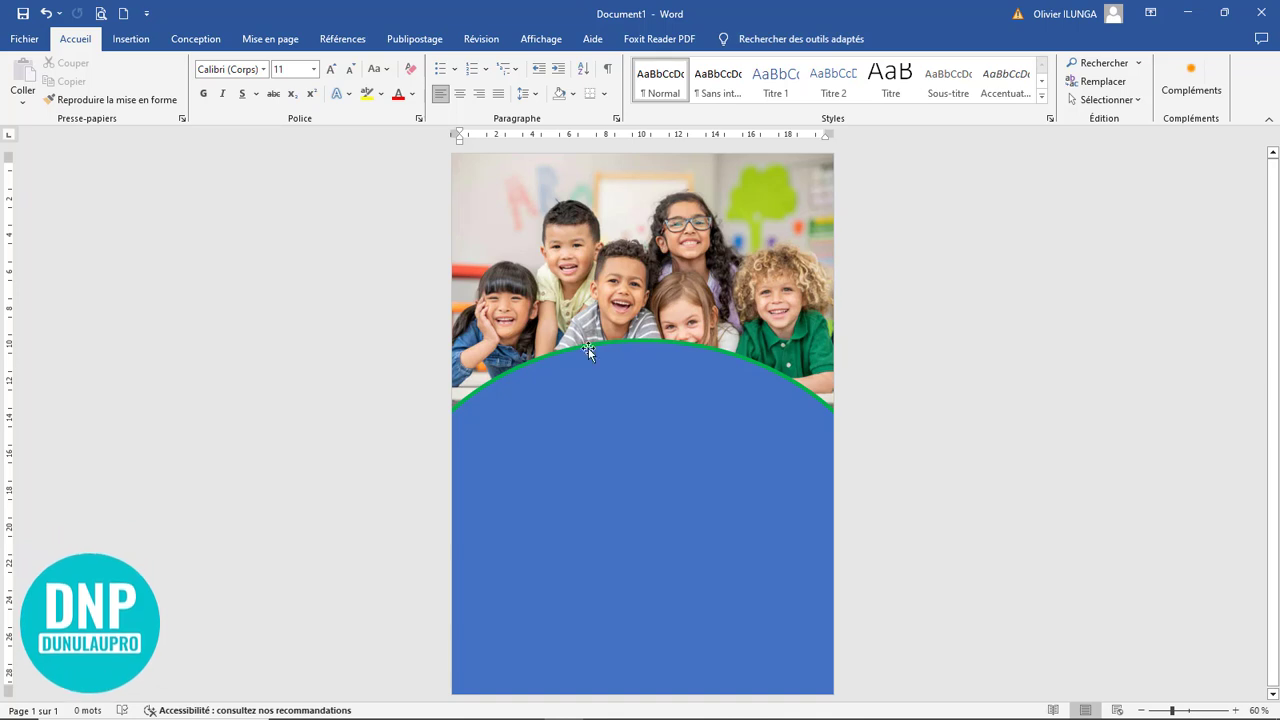
scroll(760, 485, up, 5)
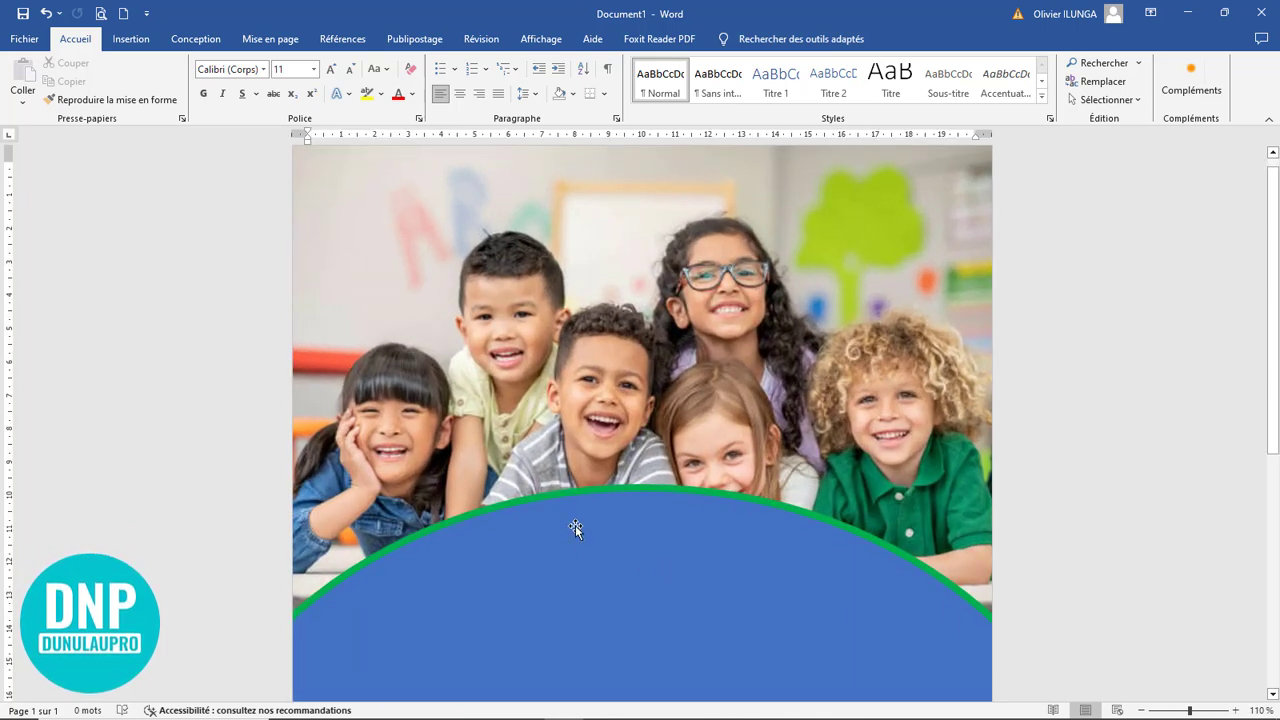
scroll(603, 519, down, 3)
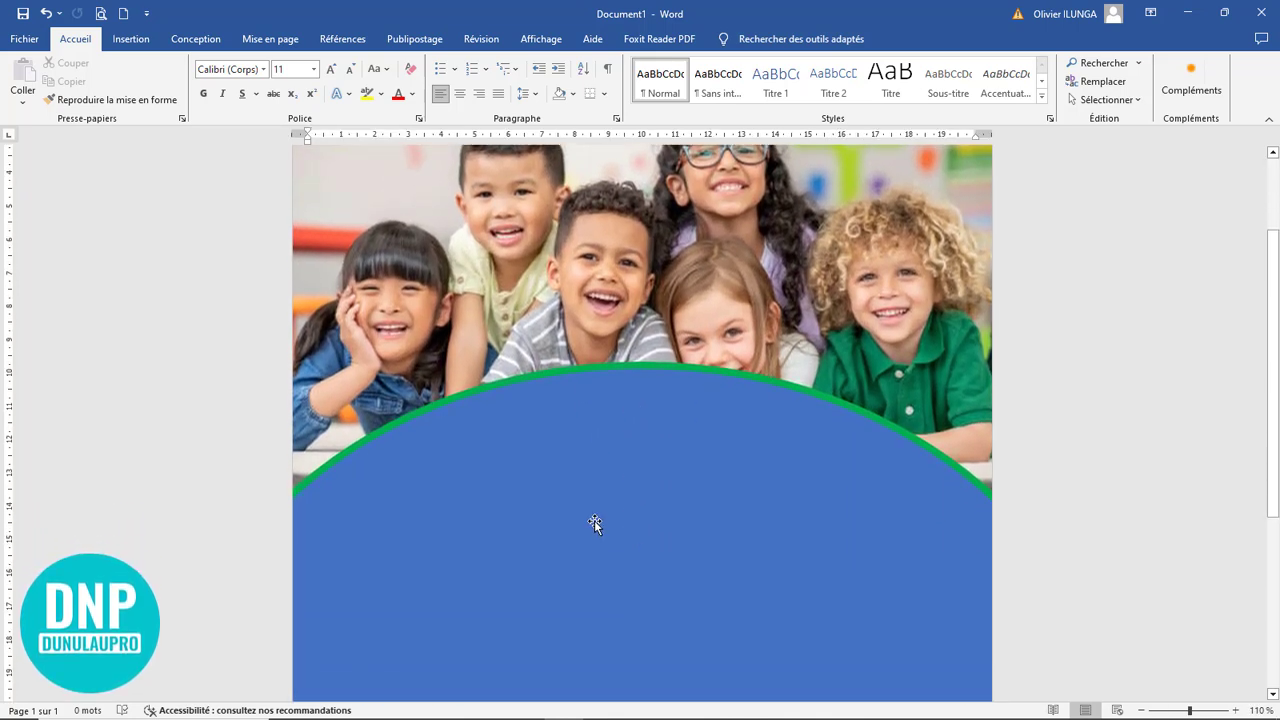
Duplicate the green-outlined ellipse onto the bottom of the page and shorten the copy to about 23,01 cm high
scroll(599, 517, down, 3)
click(599, 410)
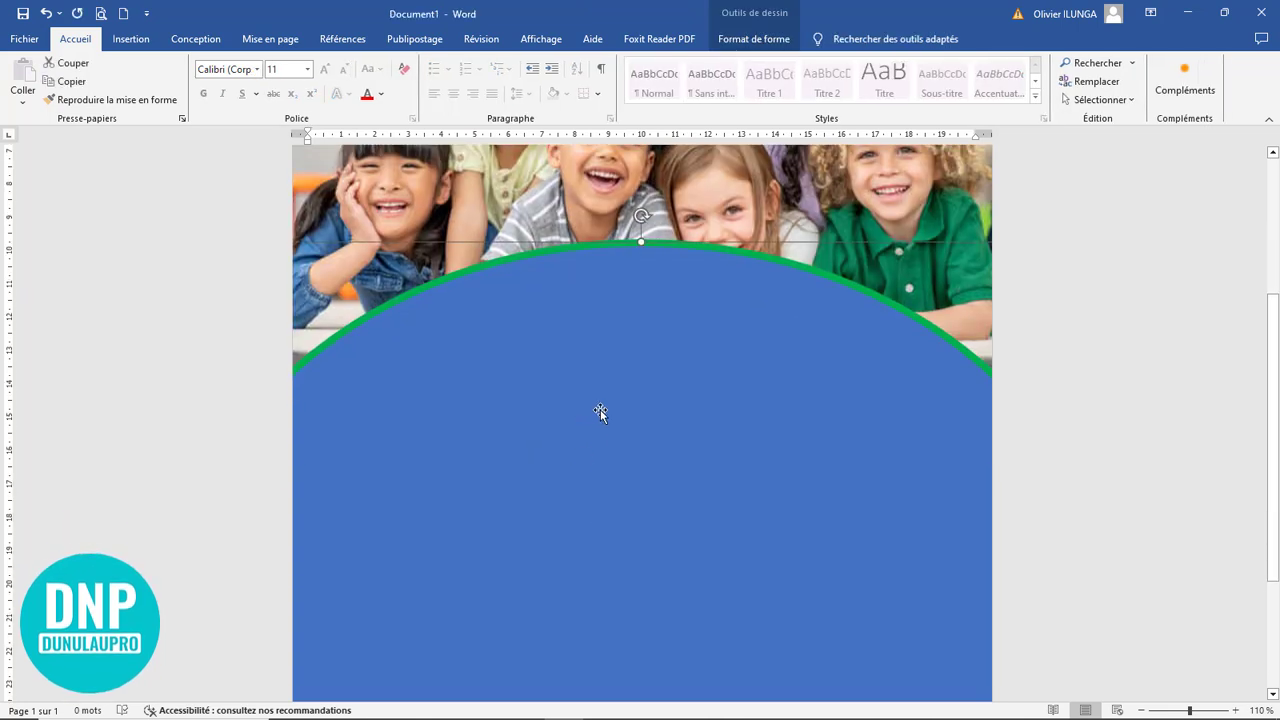
click(599, 410)
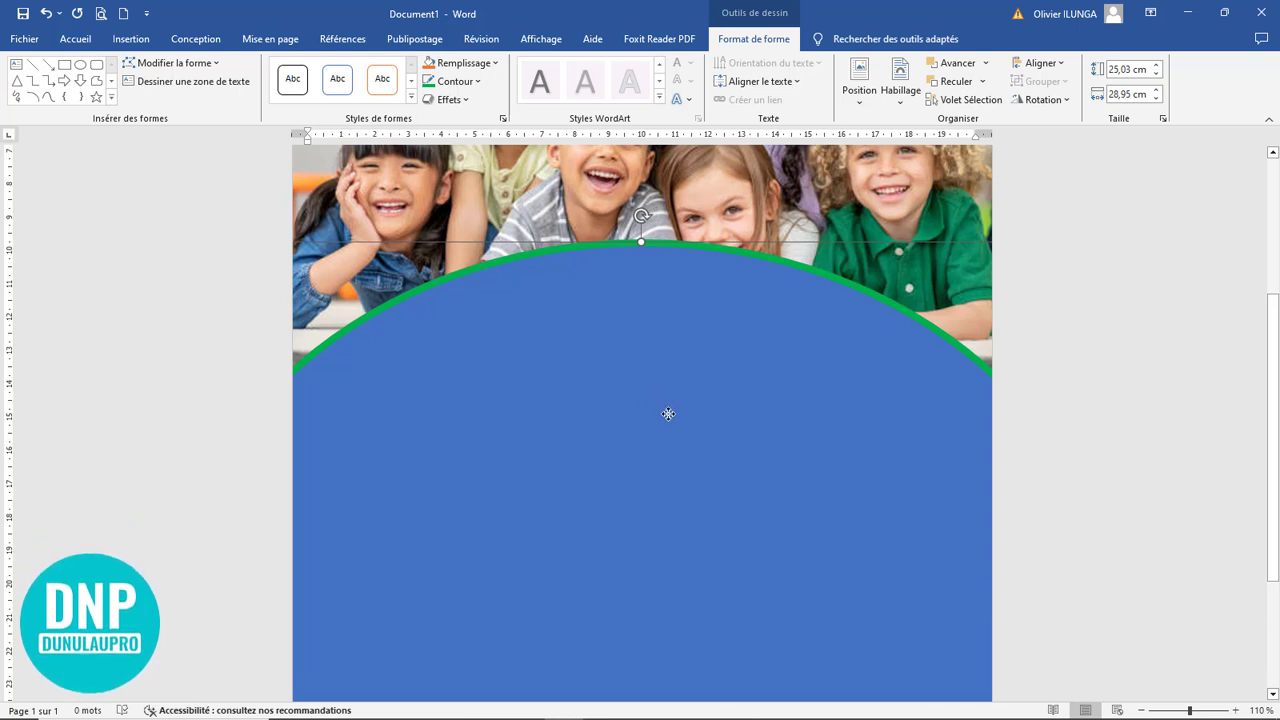
scroll(678, 433, down, 2)
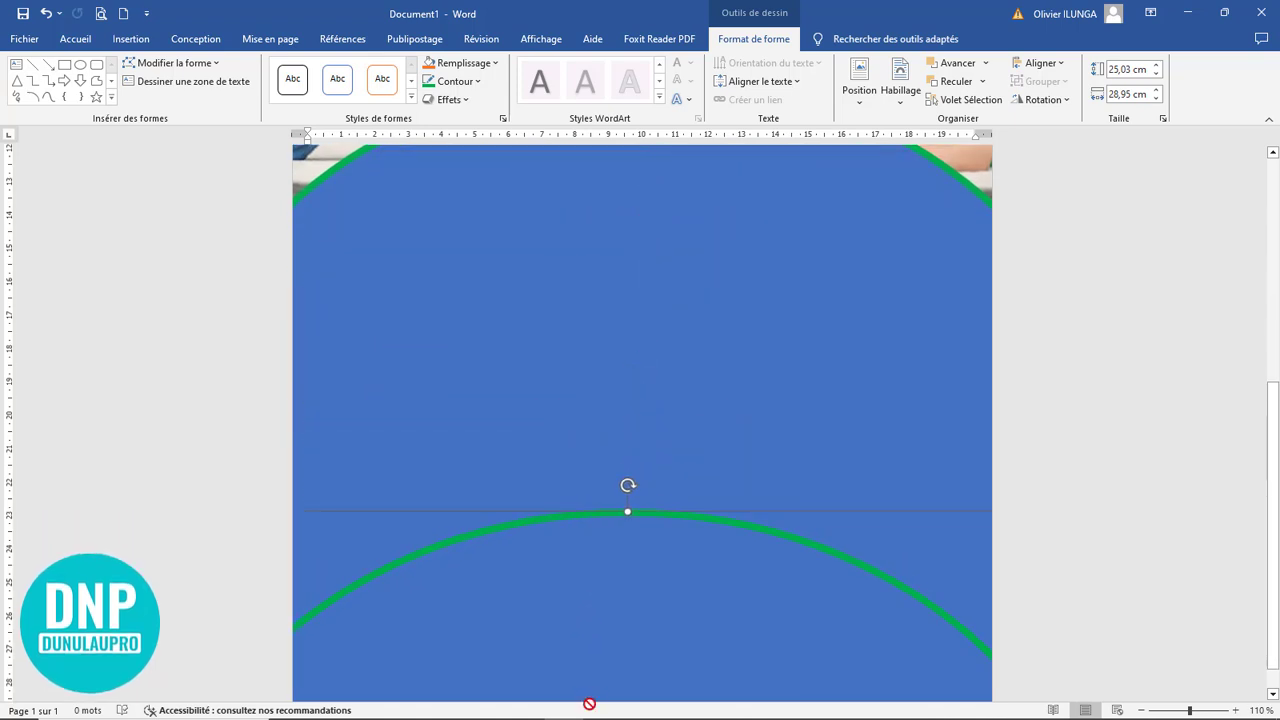
scroll(591, 663, down, 1)
scroll(686, 547, up, 4)
scroll(686, 547, down, 9)
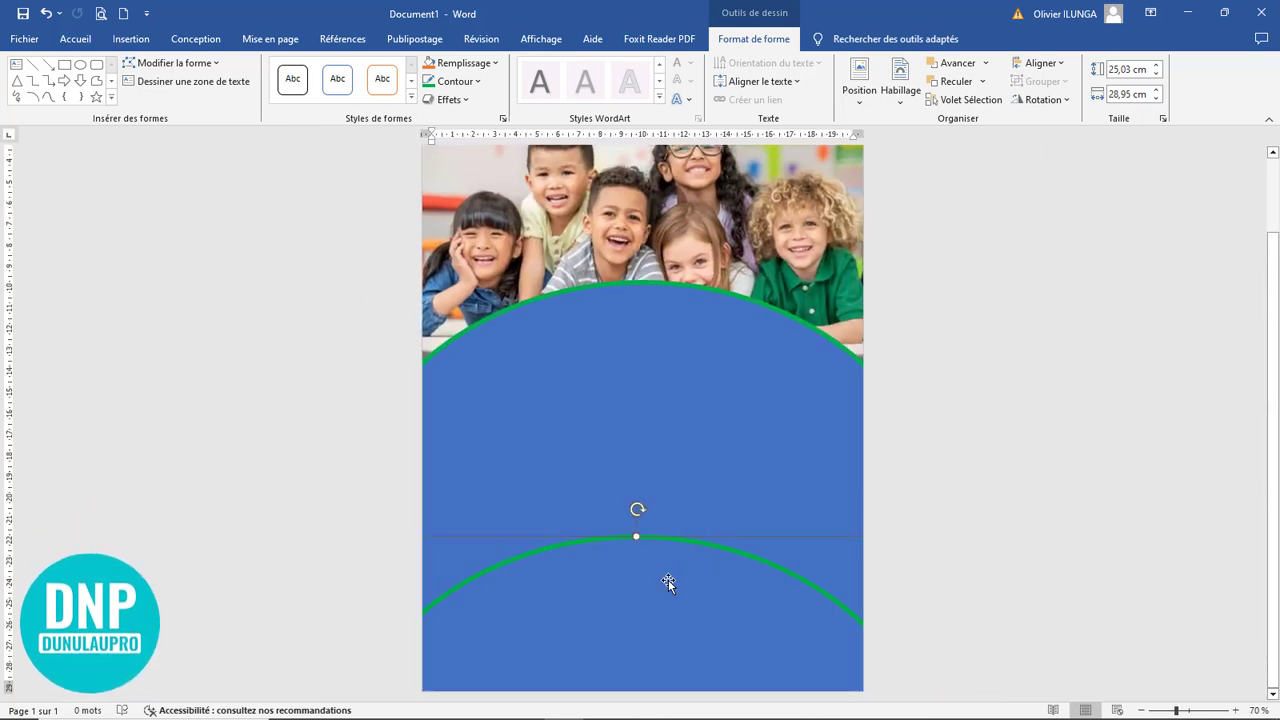
drag(638, 543, 637, 562)
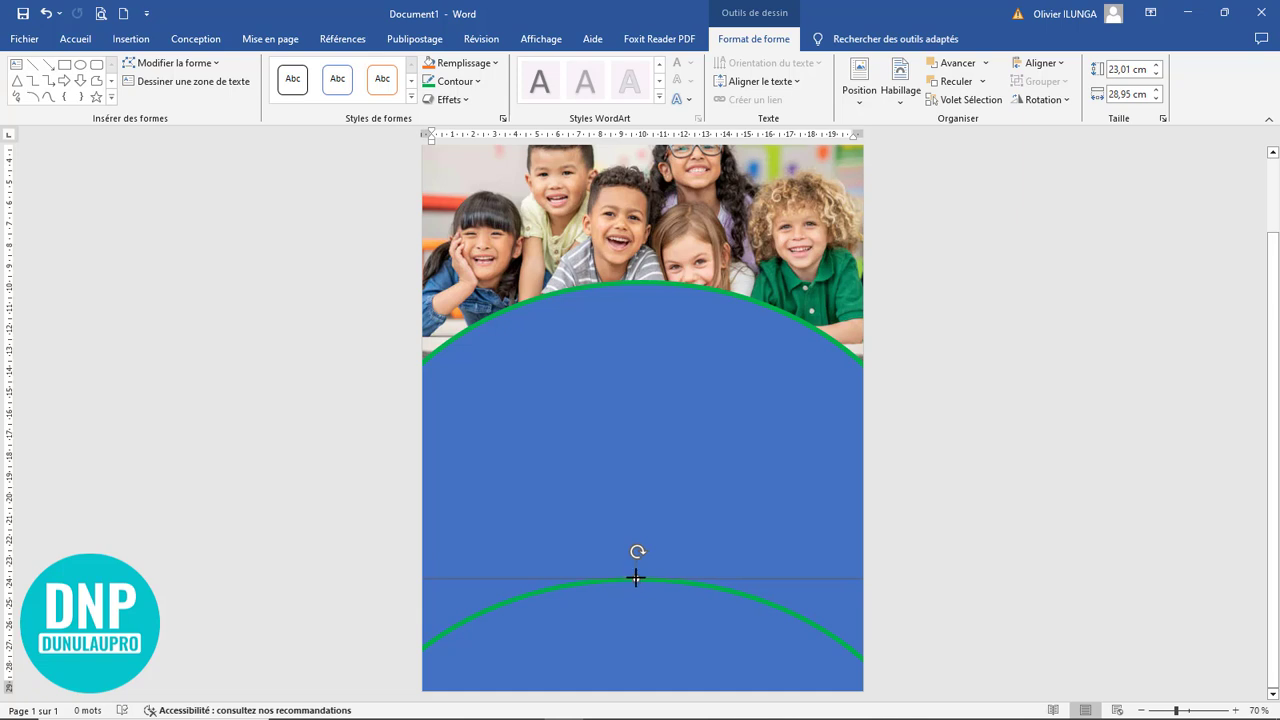
scroll(823, 543, up, 4)
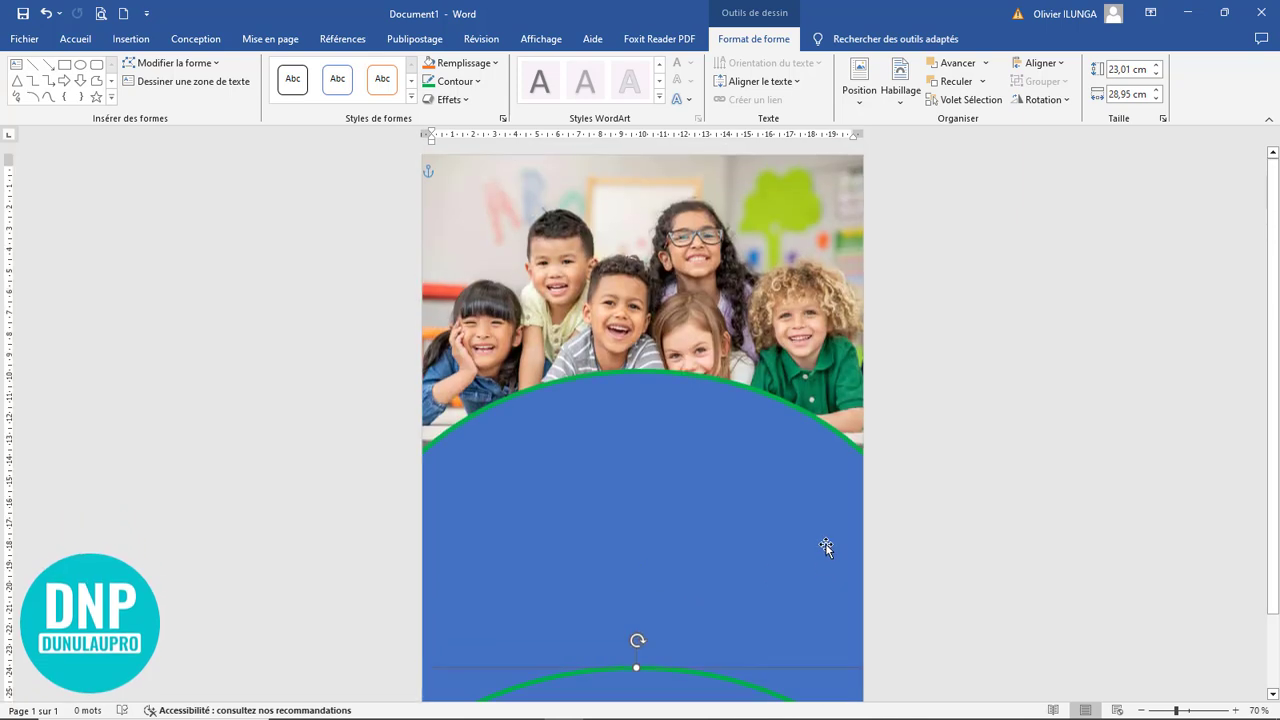
Move the copied ellipse at the bottom of the page slightly up
click(681, 309)
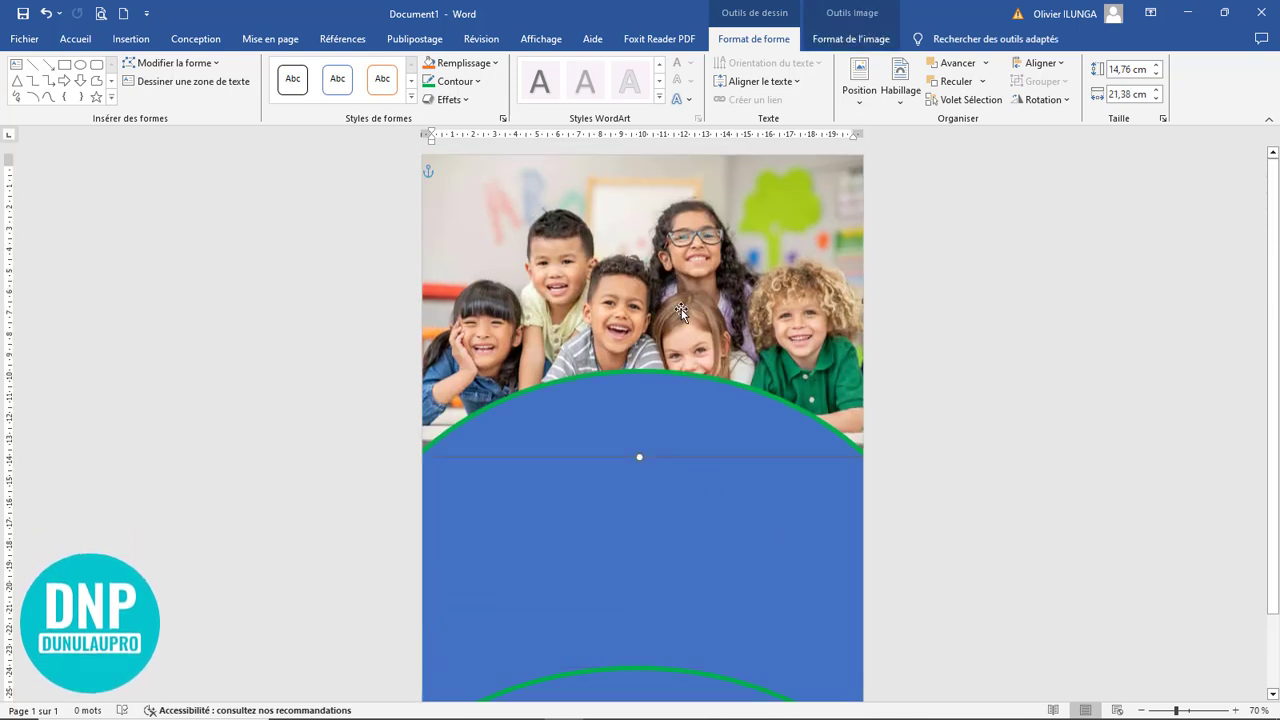
click(1013, 547)
click(680, 543)
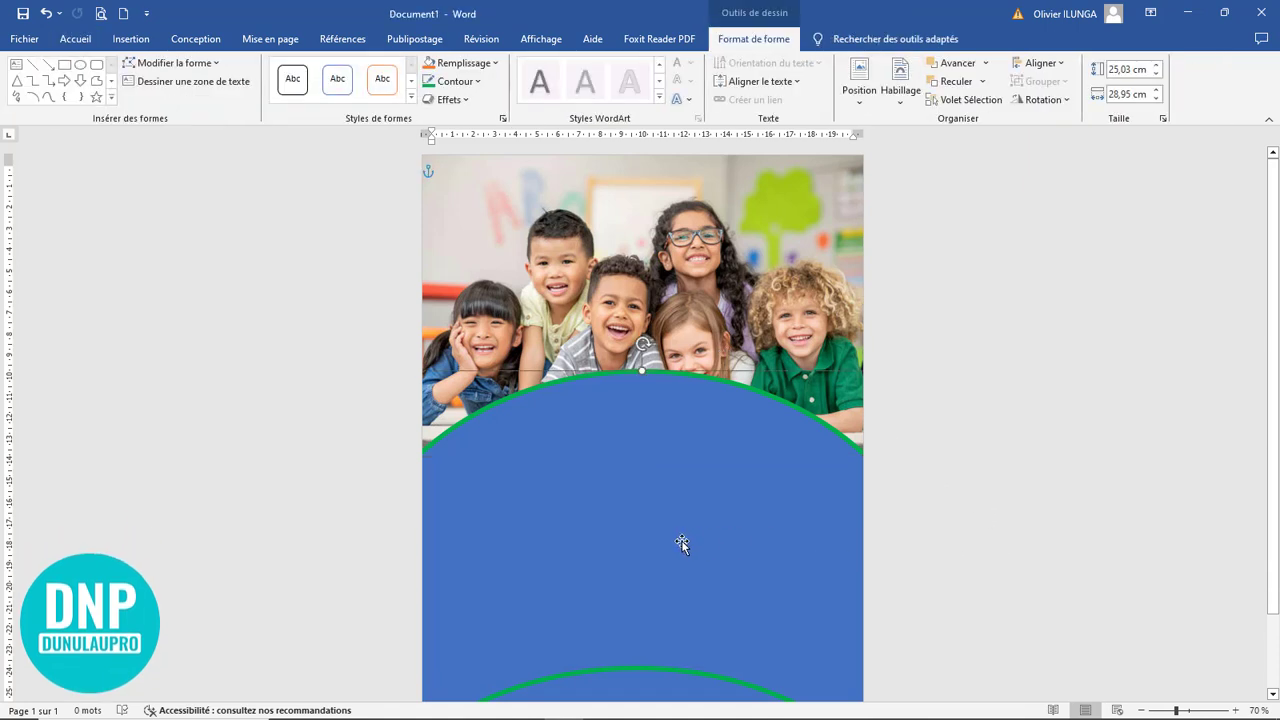
scroll(681, 541, down, 4)
click(652, 650)
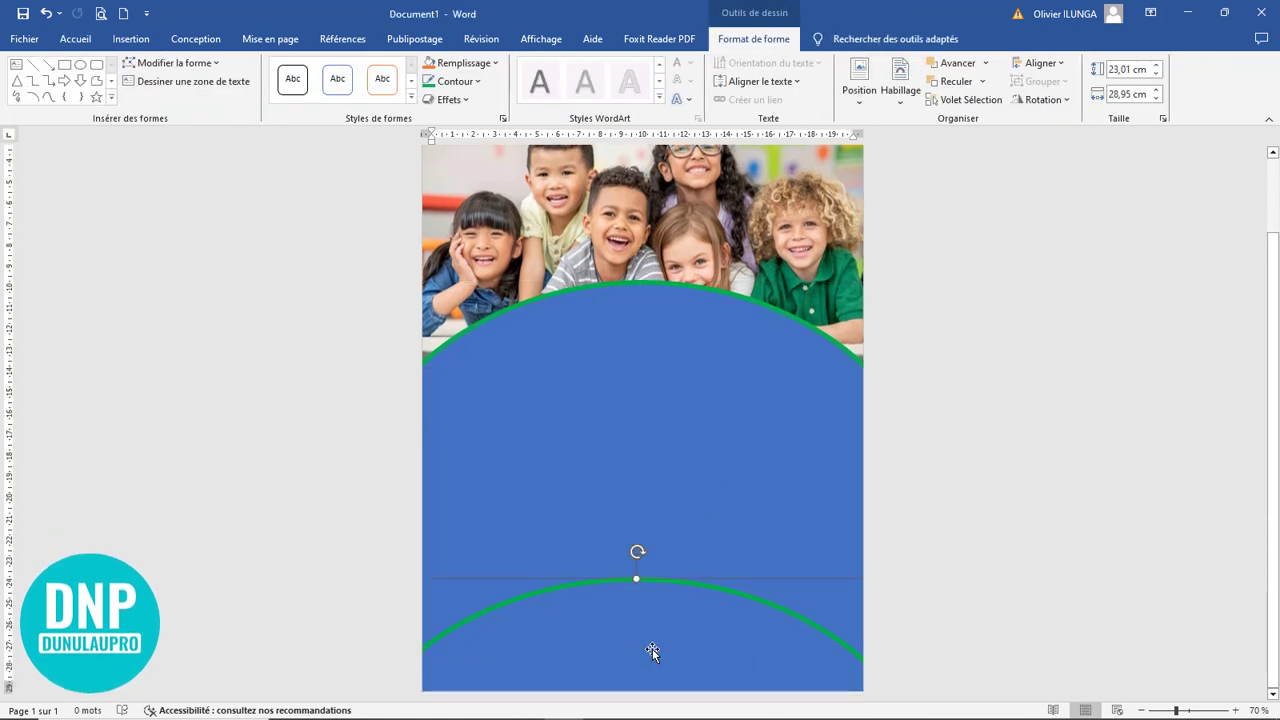
drag(654, 643, 655, 623)
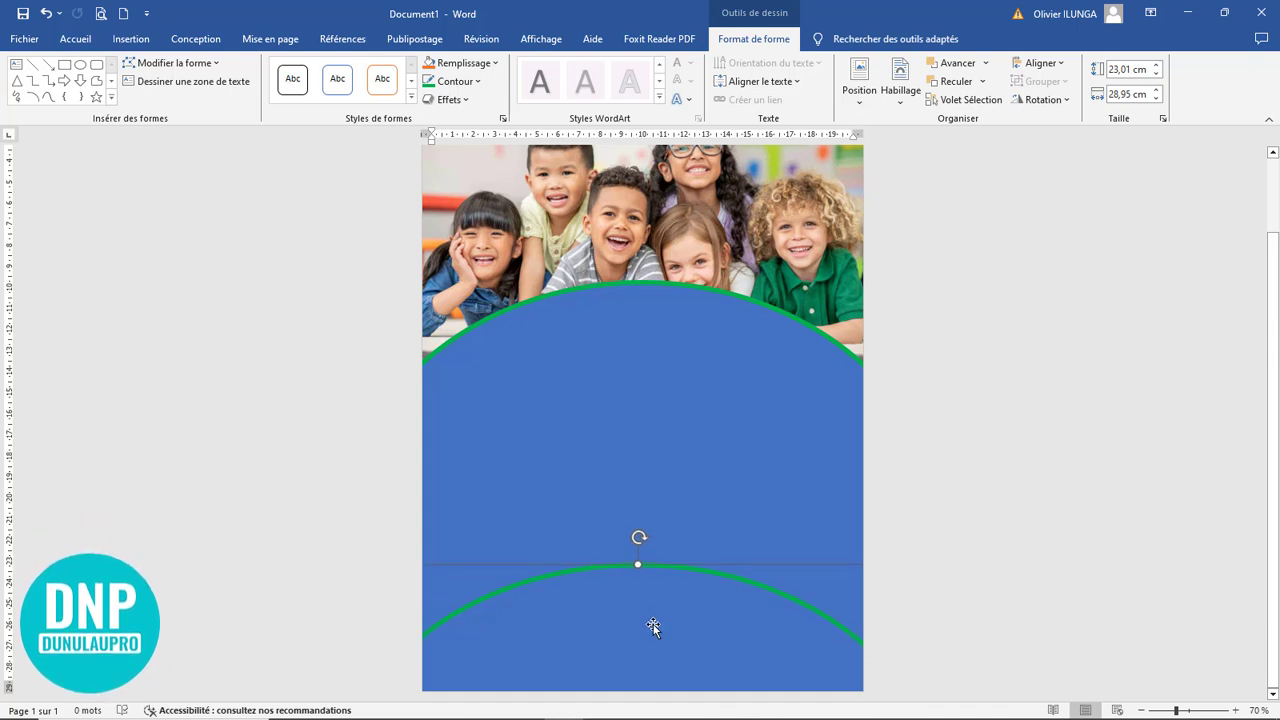
scroll(651, 626, up, 4)
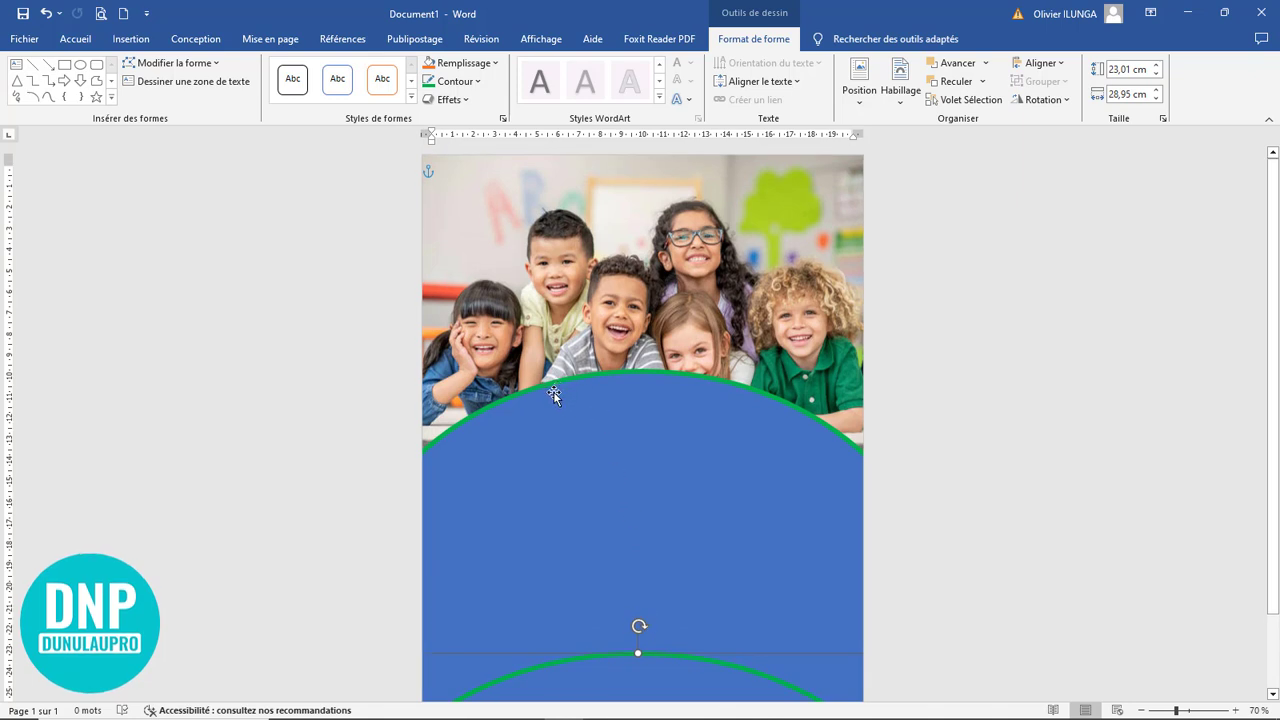
Fill the ellipse at the bottom of the page with the darkest theme green and the large ellipse behind it with standard blue
scroll(766, 594, down, 4)
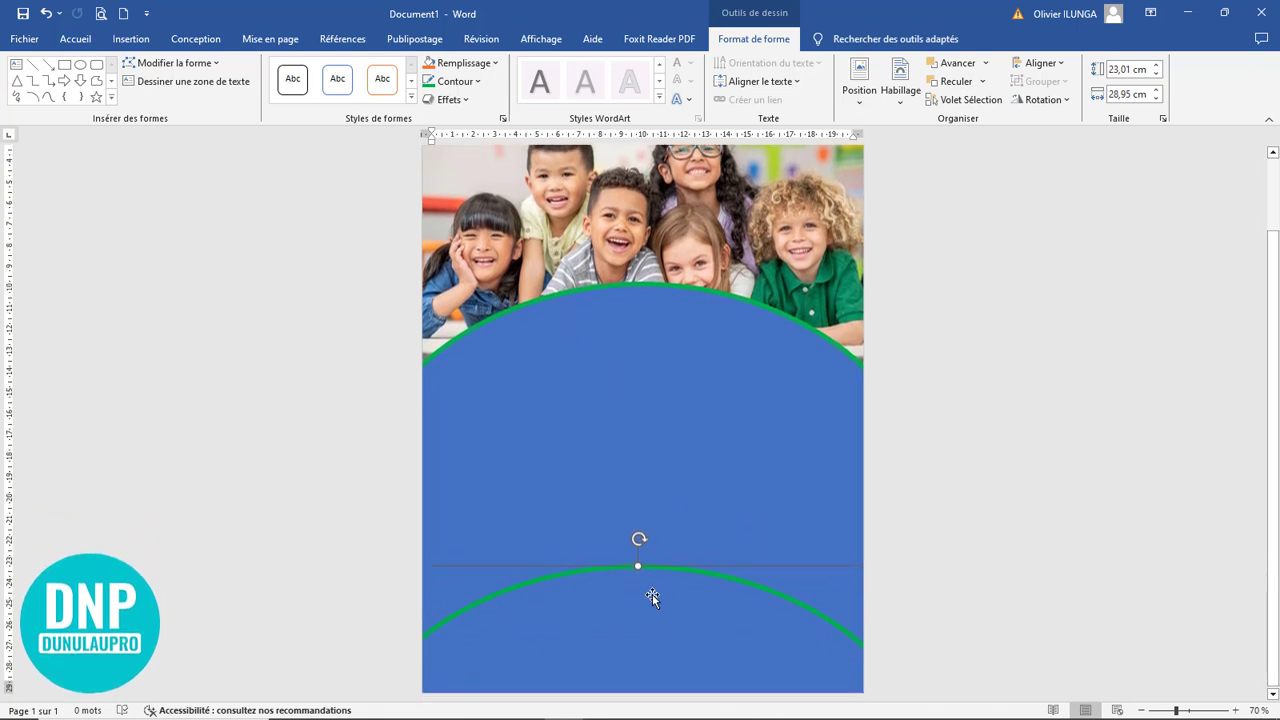
click(491, 66)
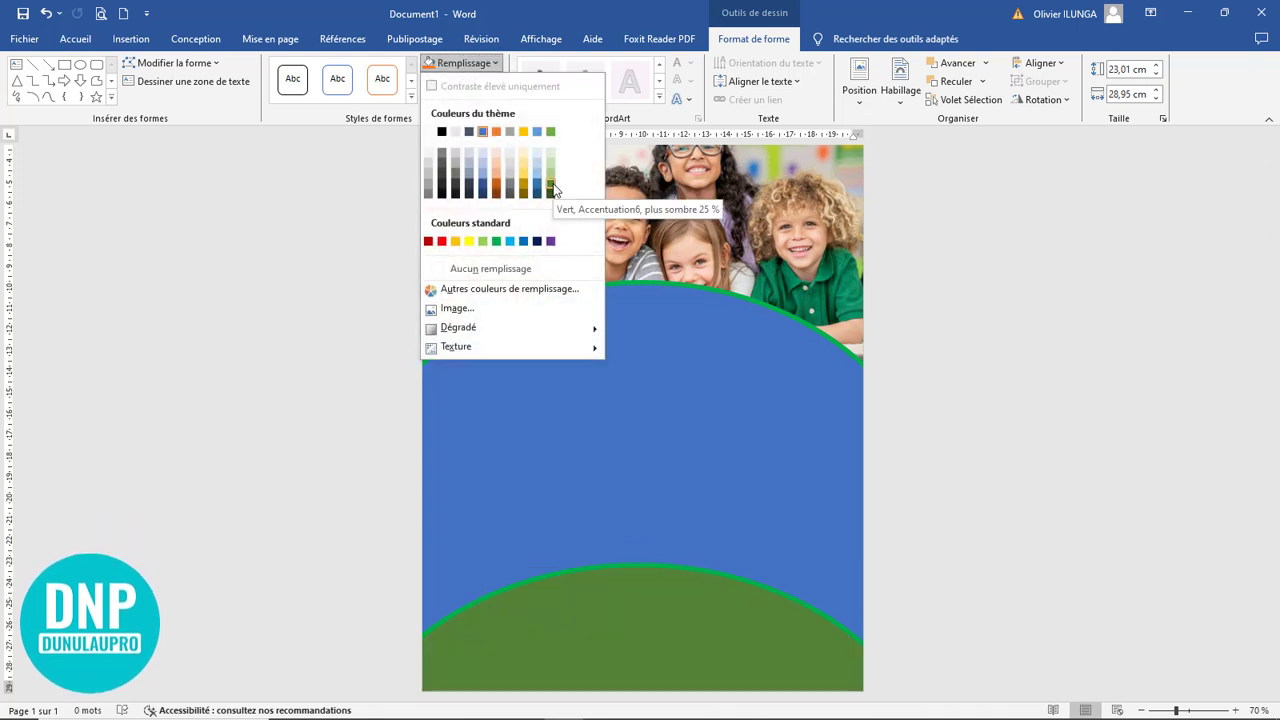
key(Escape)
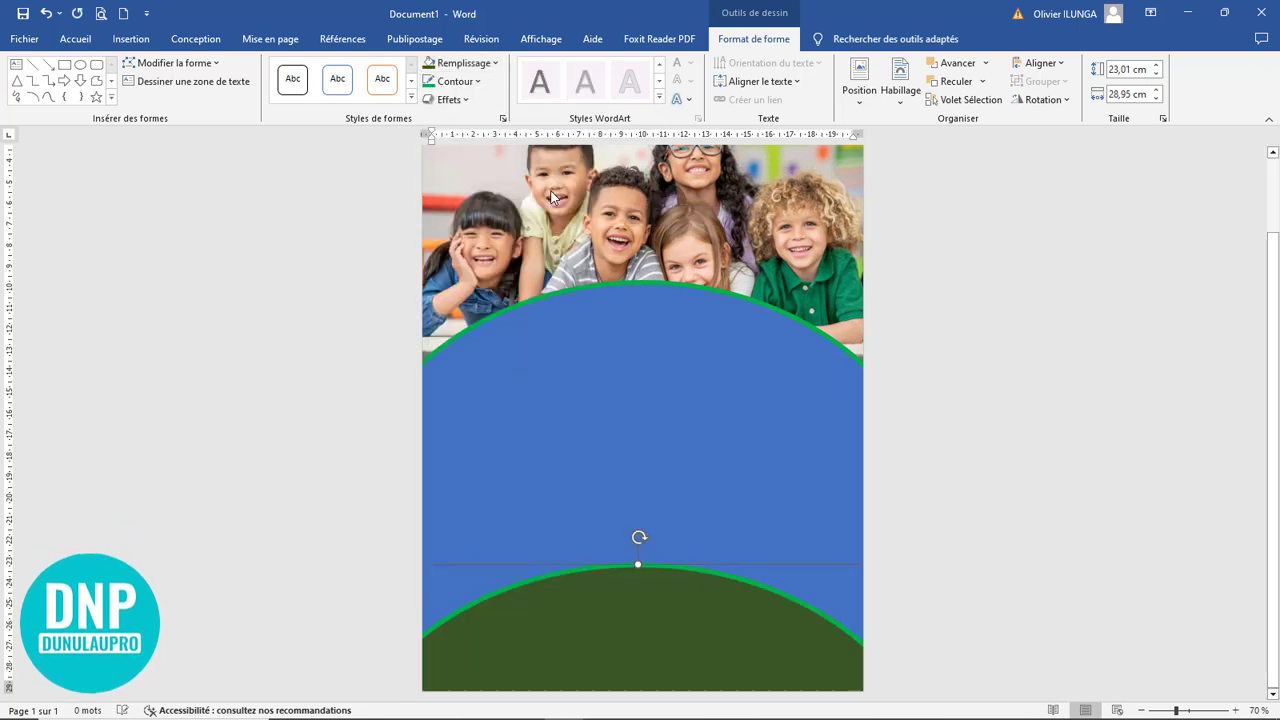
click(735, 484)
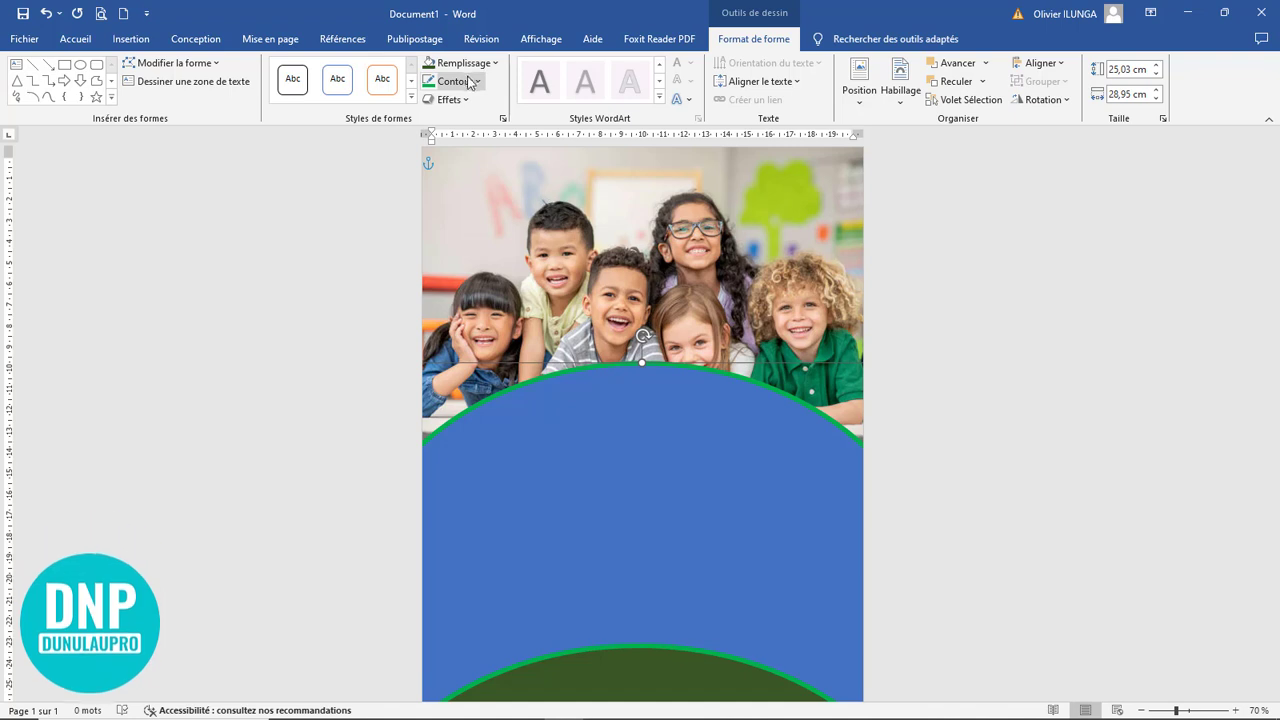
click(492, 64)
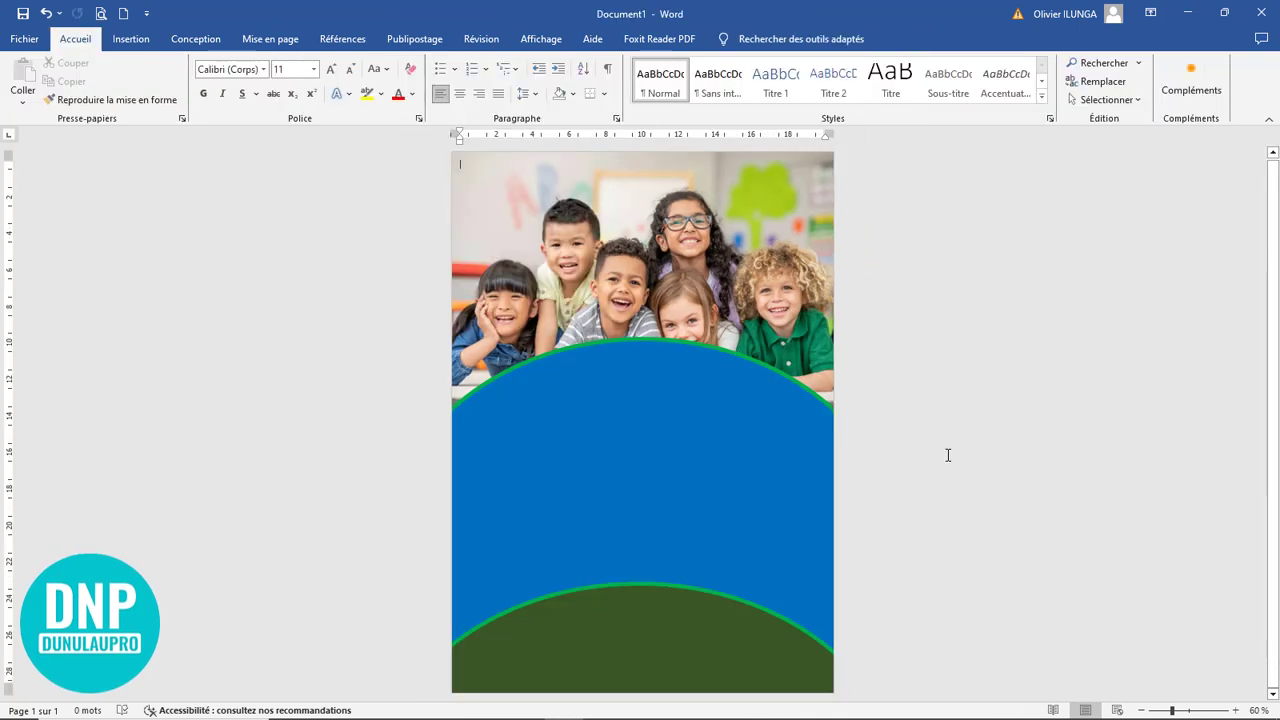
Draw a near-circular ellipse about 4,55 cm high and 4,69 cm wide over the upper left part of the large ellipse's green edge
click(128, 40)
click(225, 80)
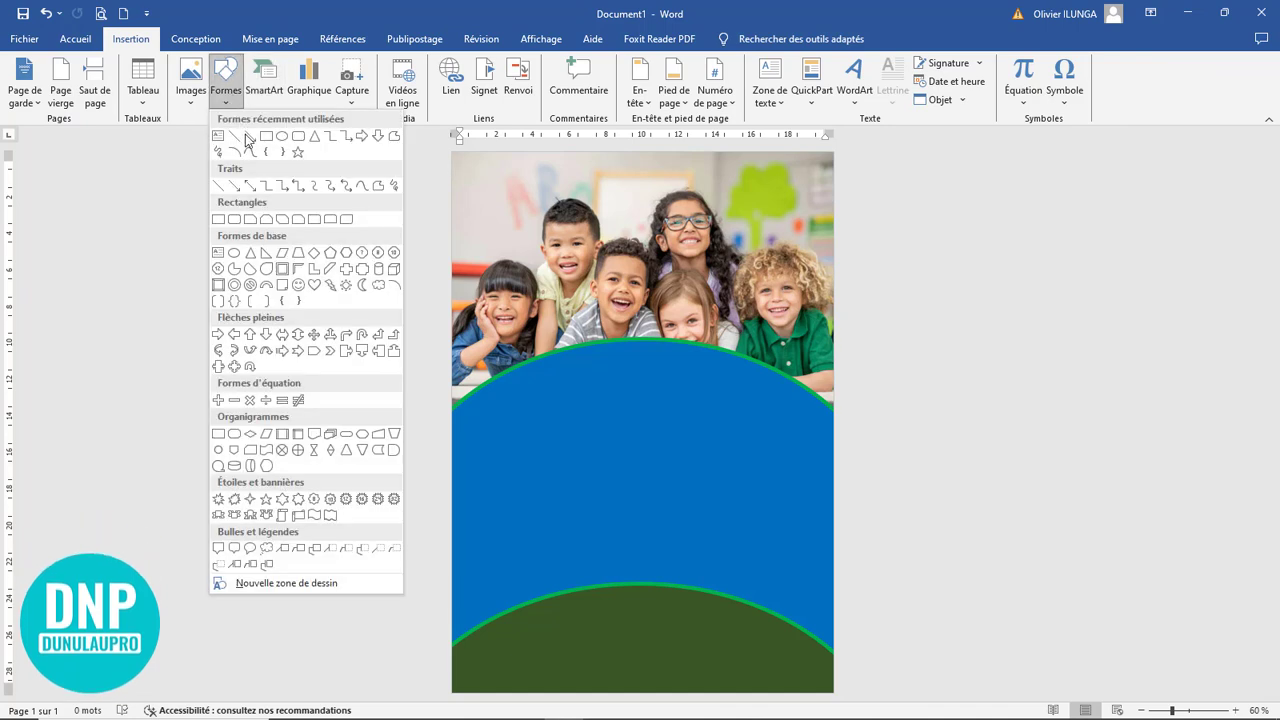
click(281, 137)
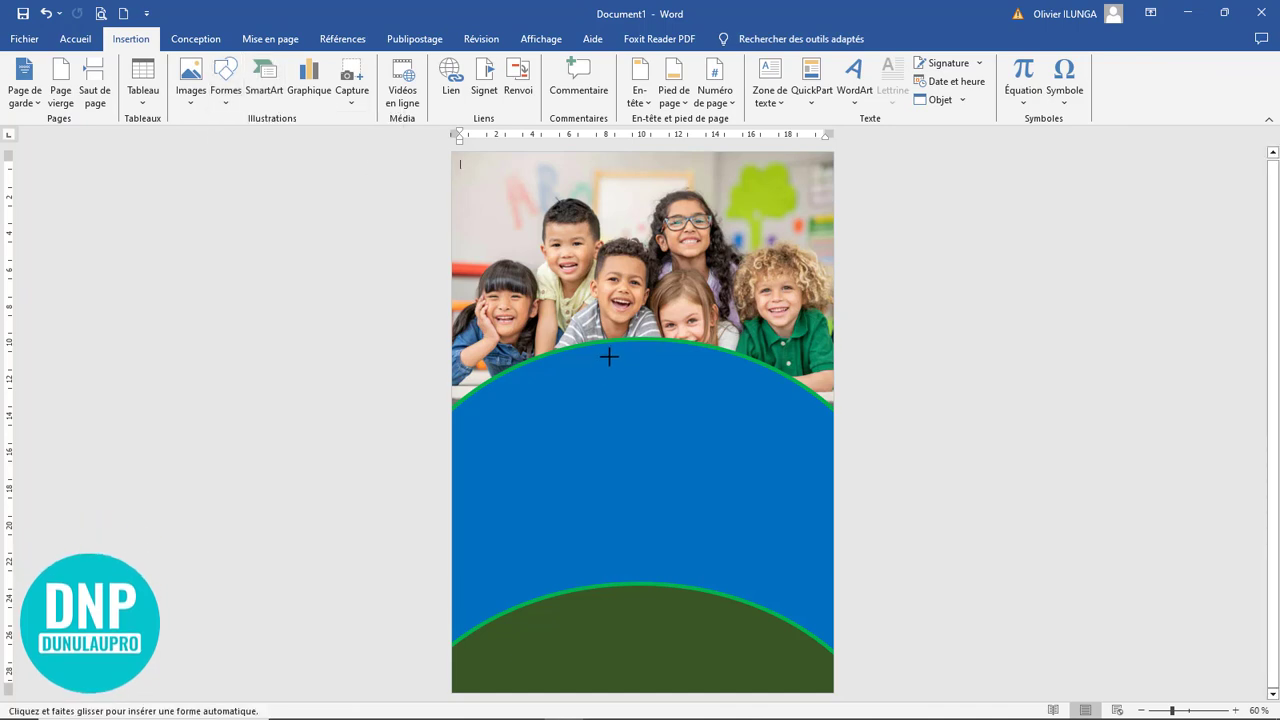
drag(545, 350, 646, 417)
drag(600, 380, 587, 378)
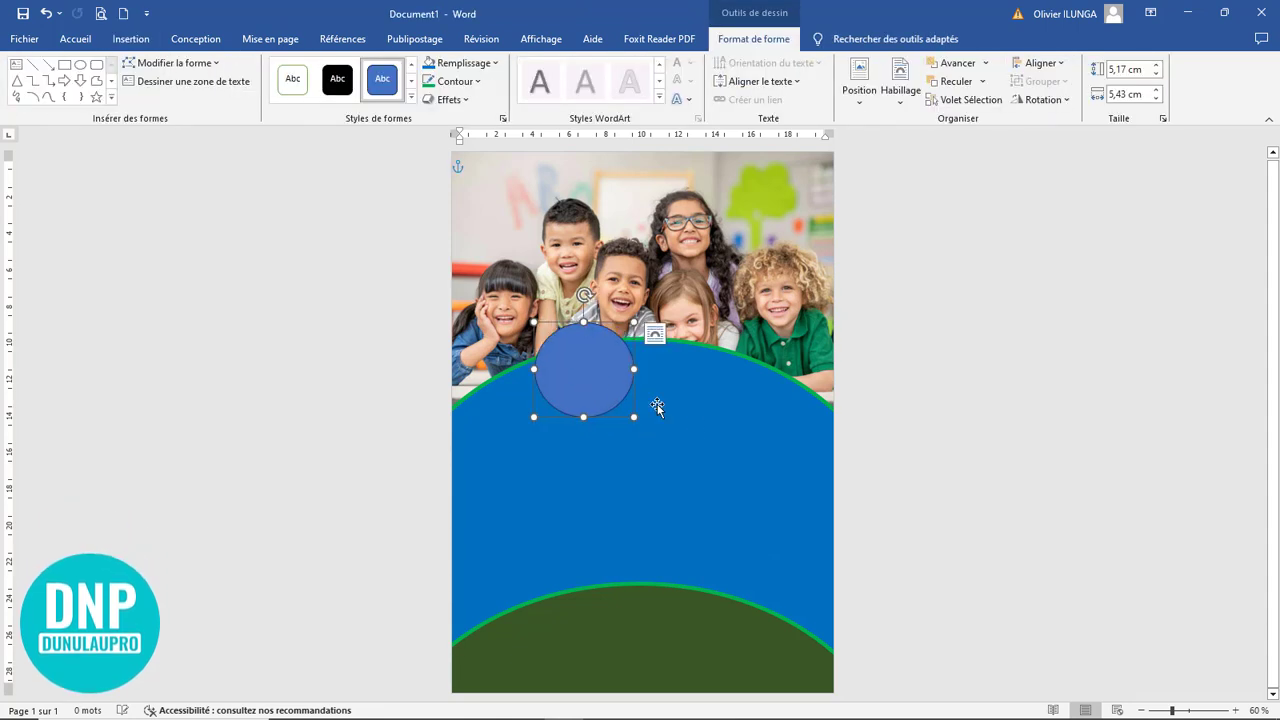
drag(631, 418, 623, 407)
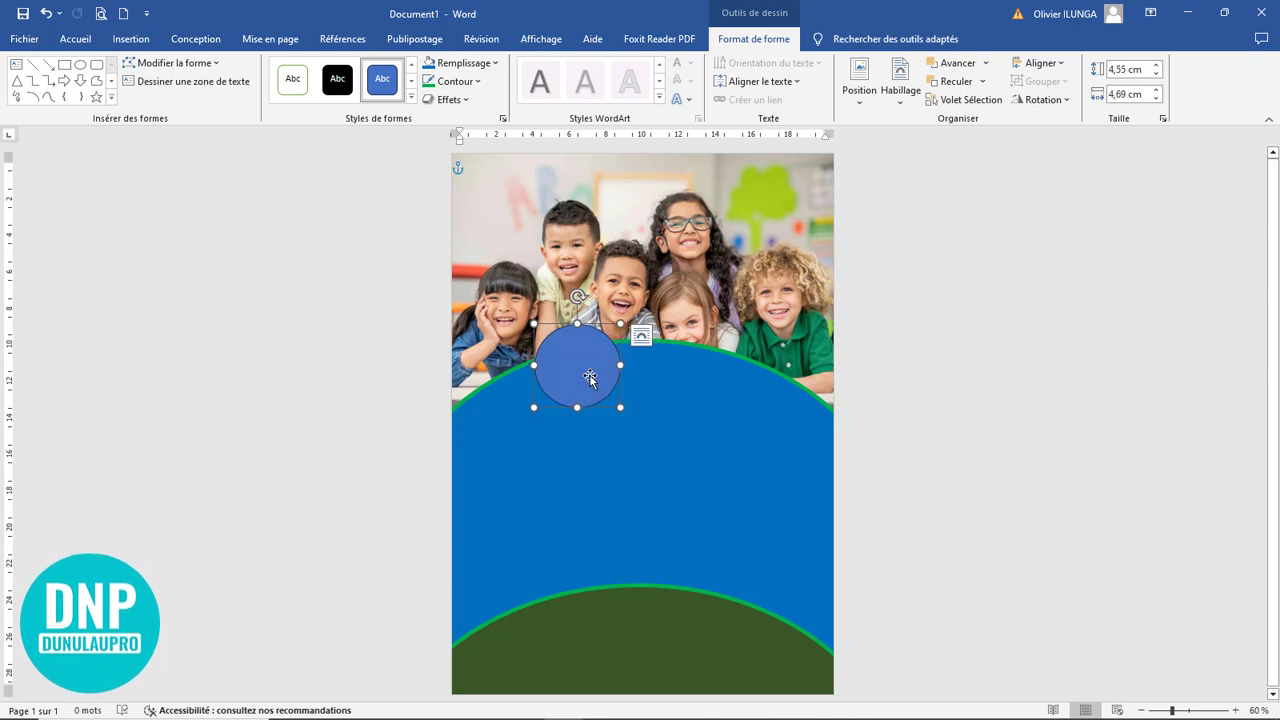
Set the new ellipse's height and width to 4,5 cm each and nudge the resulting circle slightly right
click(1127, 69)
drag(1127, 69, 1114, 70)
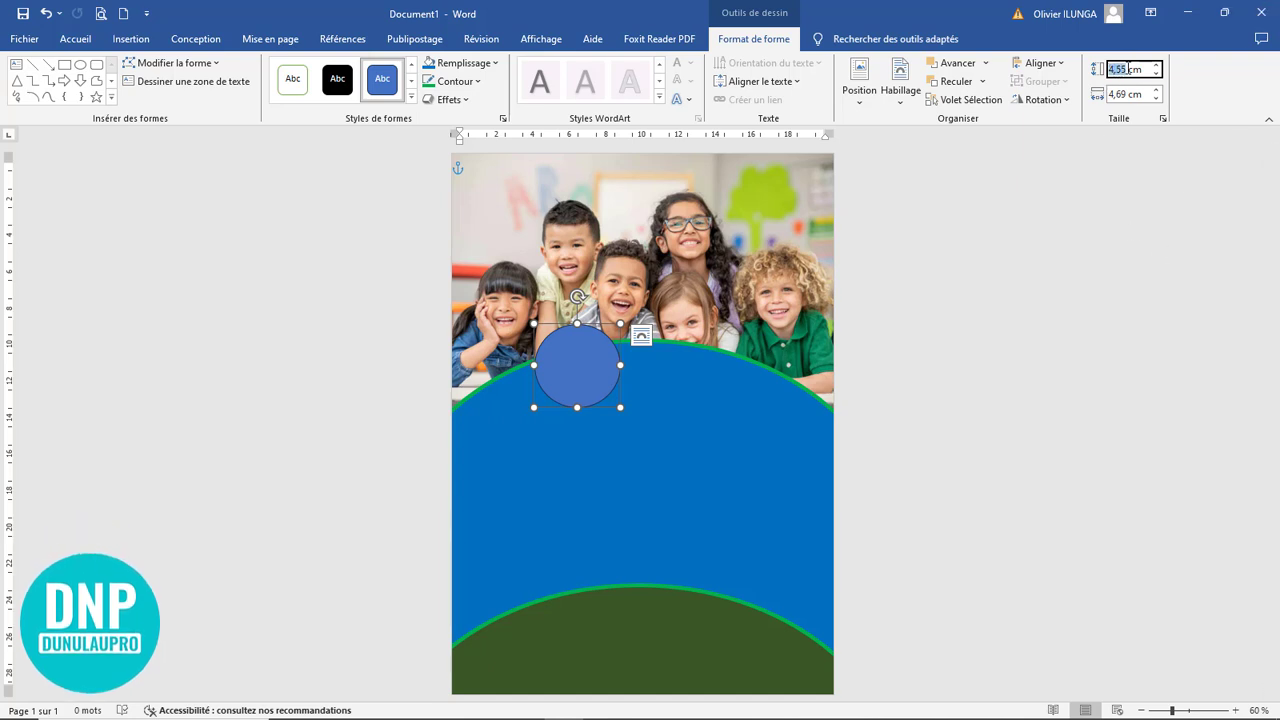
click(1133, 69)
click(1117, 94)
click(1137, 93)
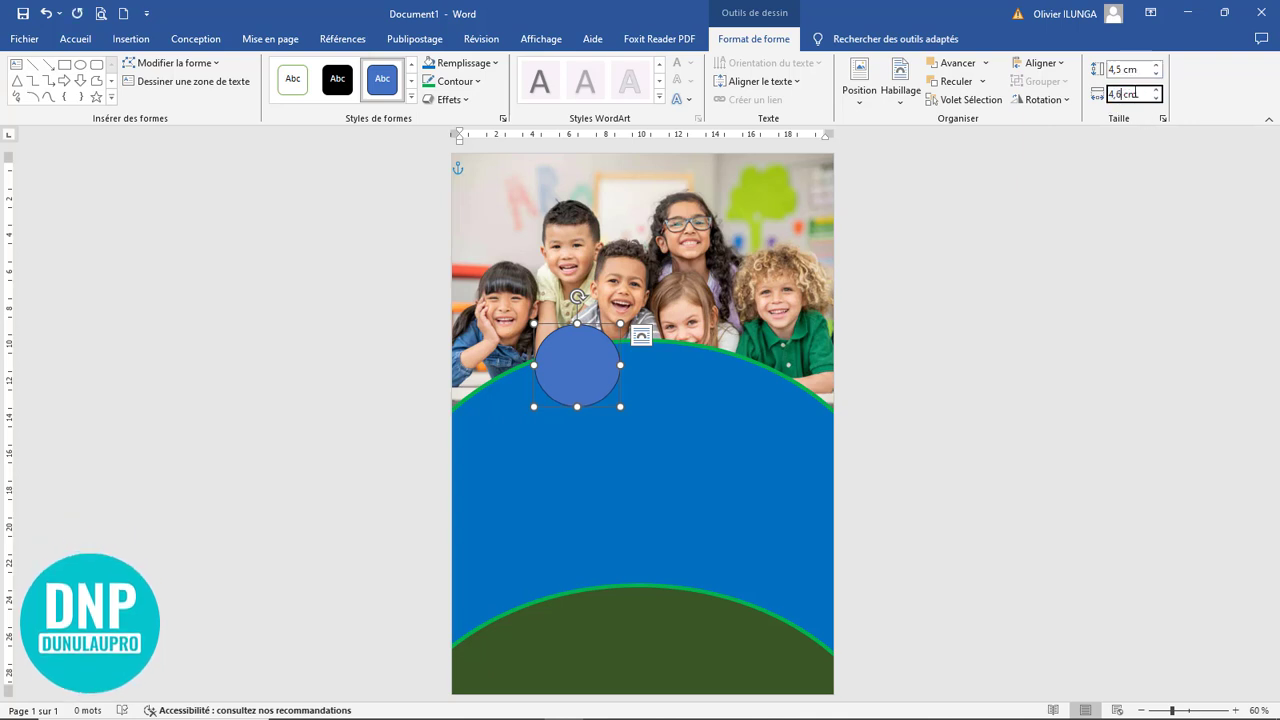
text(,5)
key(Return)
ctrl+scroll(685, 430, up, 7)
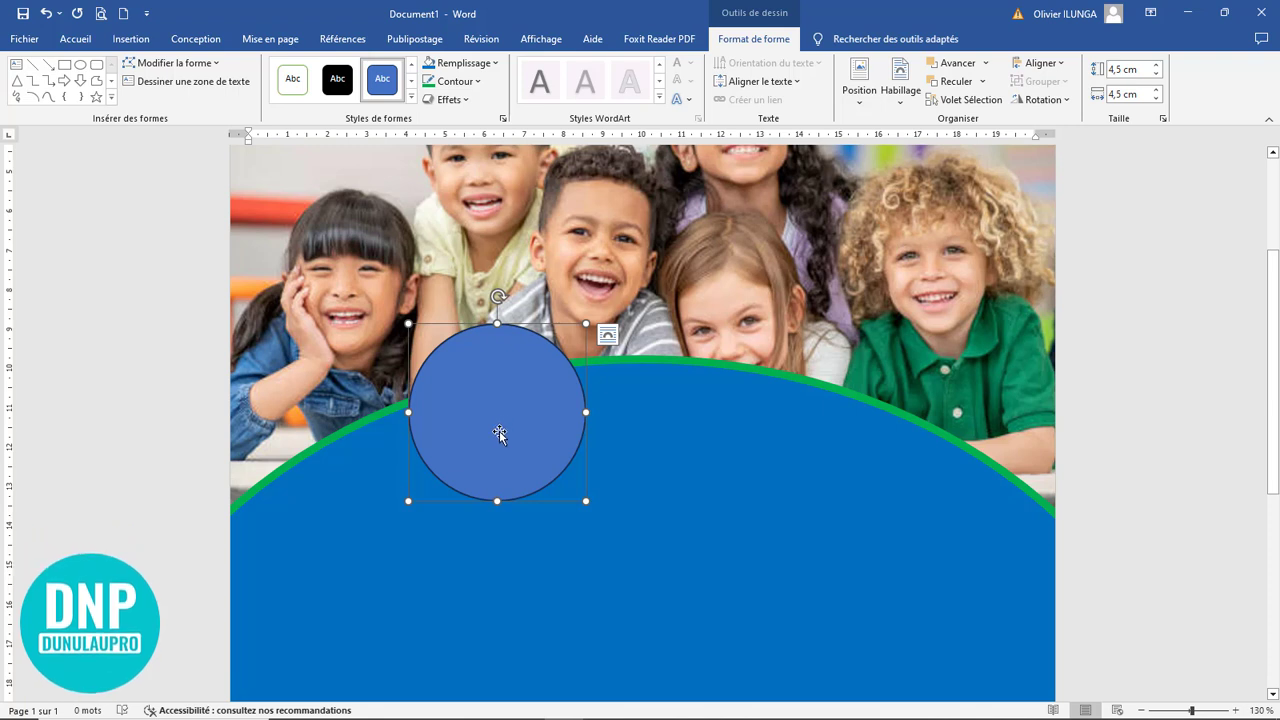
drag(500, 434, 504, 431)
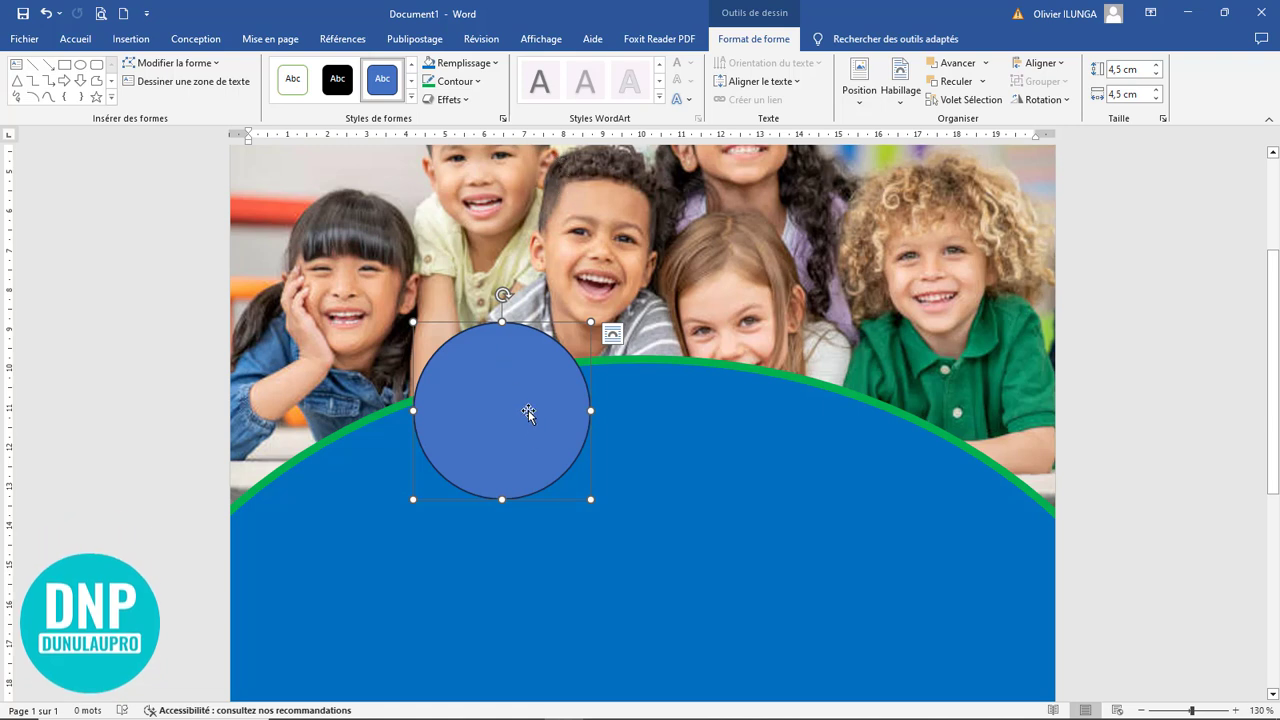
Fill the circle with the standard orange and remove its outline
click(463, 64)
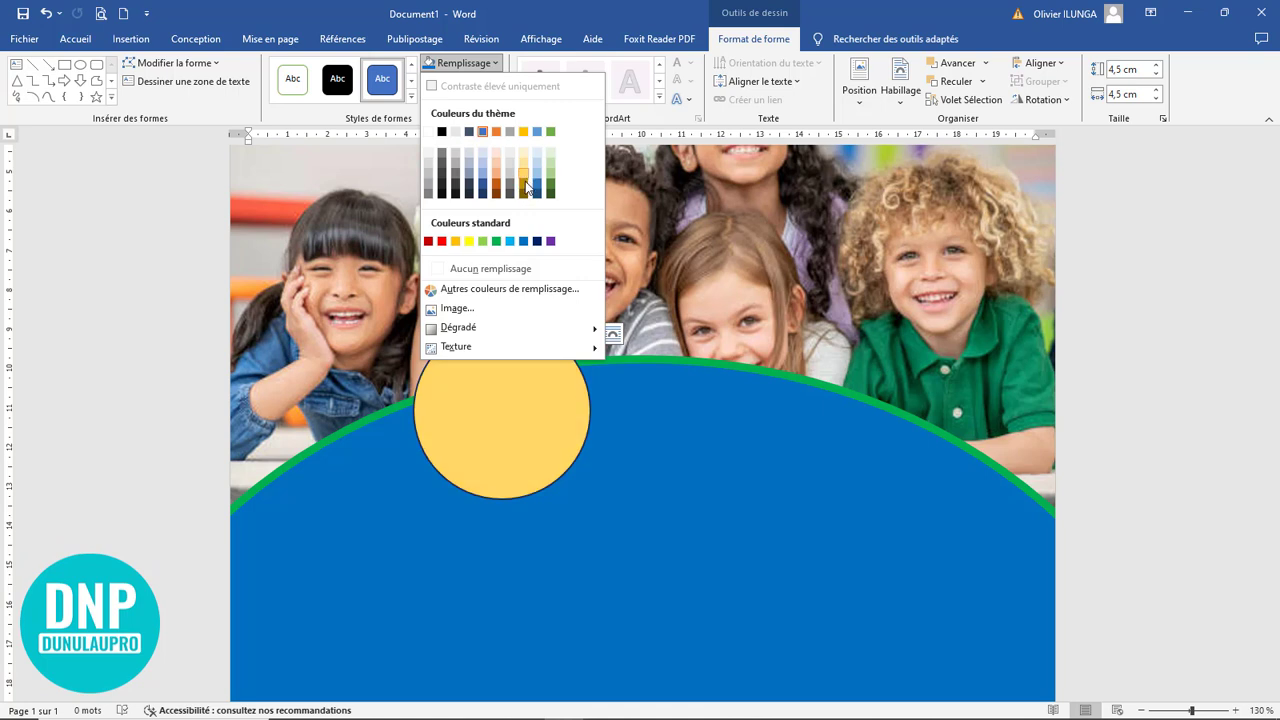
click(455, 241)
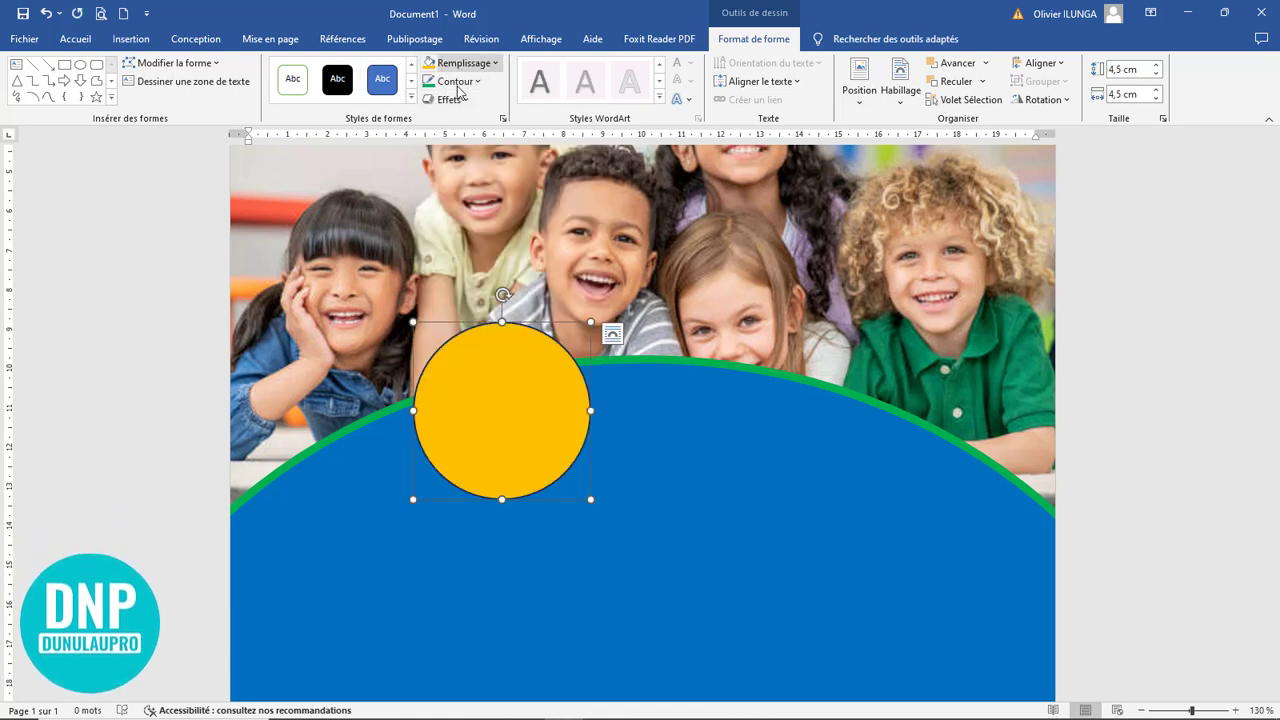
click(458, 81)
click(465, 288)
click(686, 460)
click(527, 430)
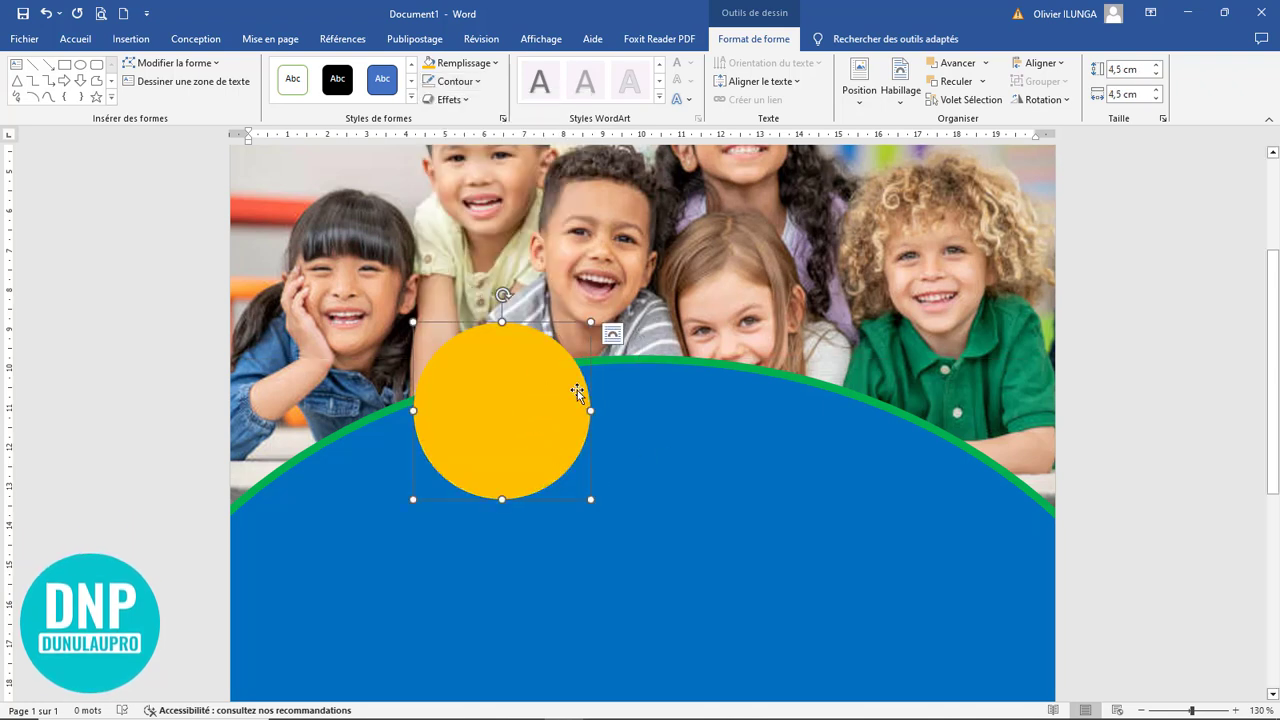
Duplicate the orange circle to its right so the two overlap, and fill the copy with the standard light blue
drag(517, 423, 617, 417)
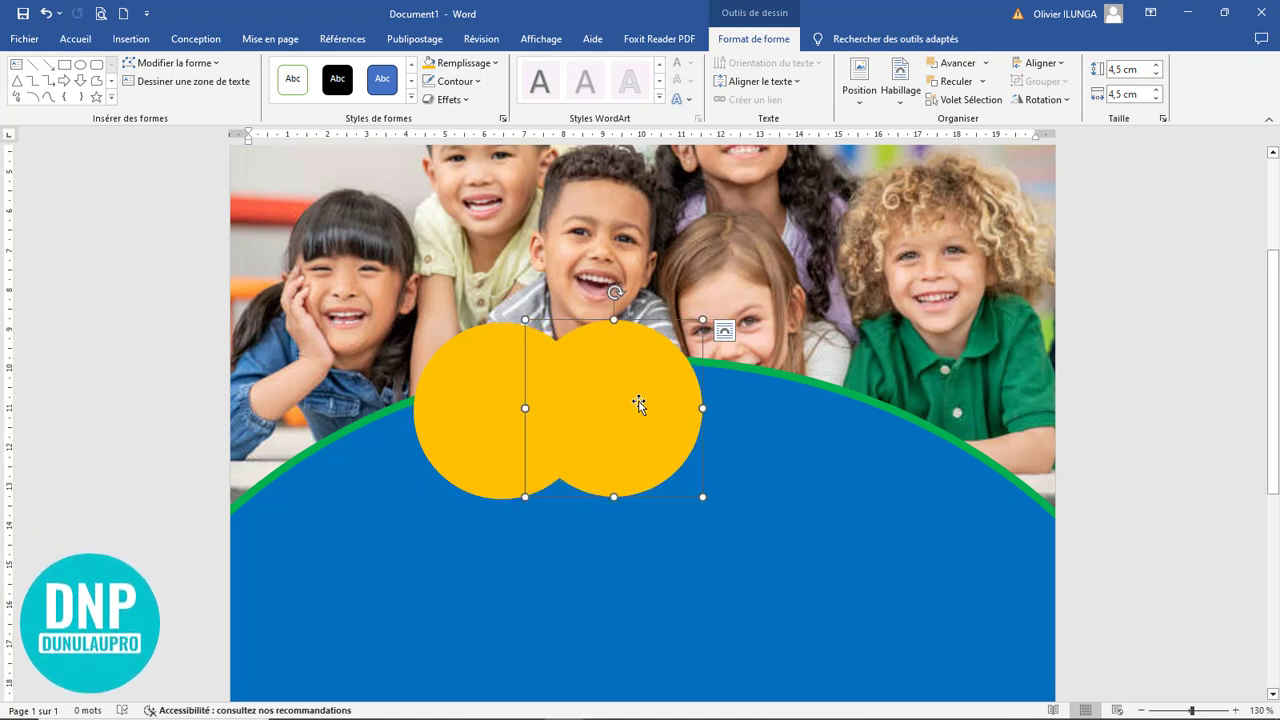
click(465, 63)
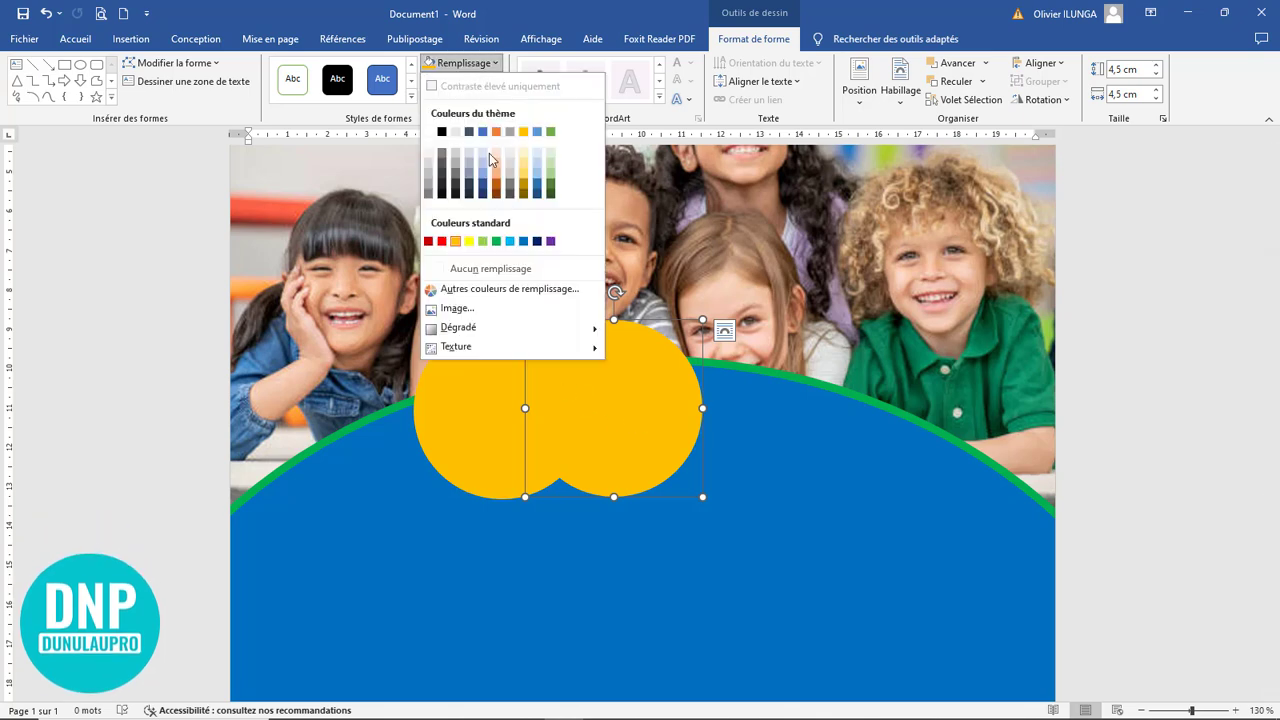
click(509, 242)
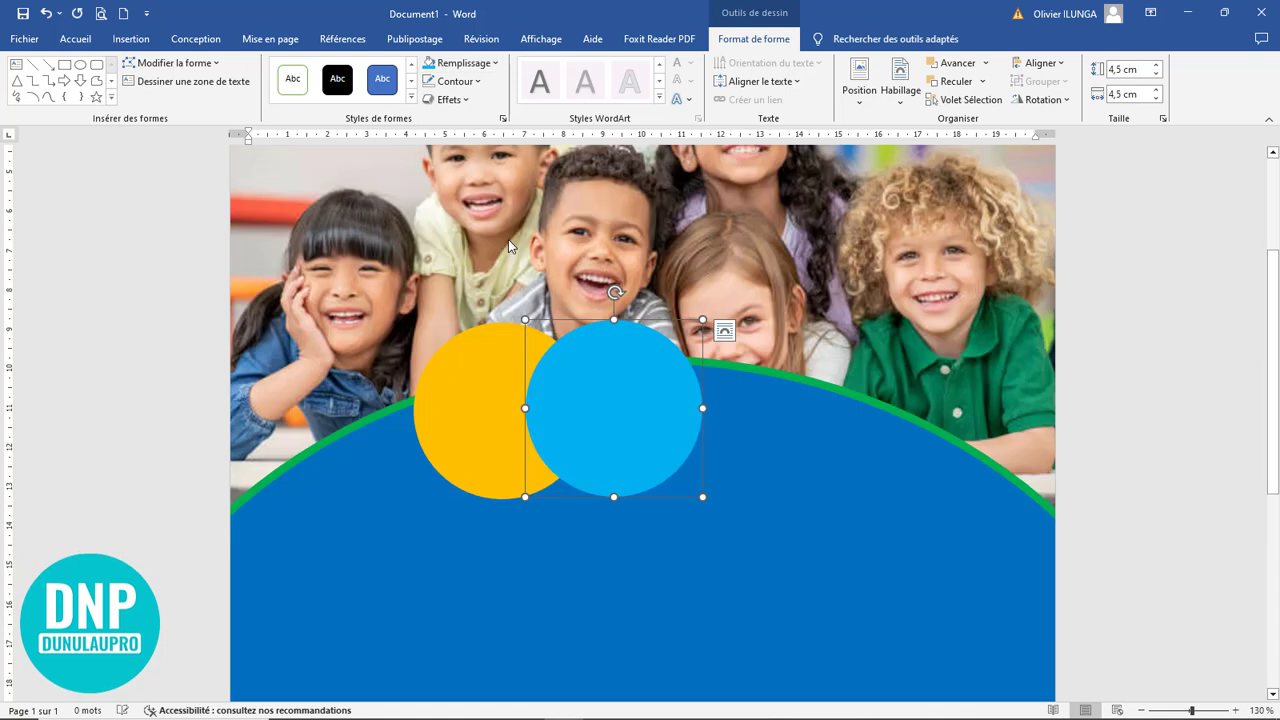
Give the light blue circle a white outline 3 pt thick
click(462, 84)
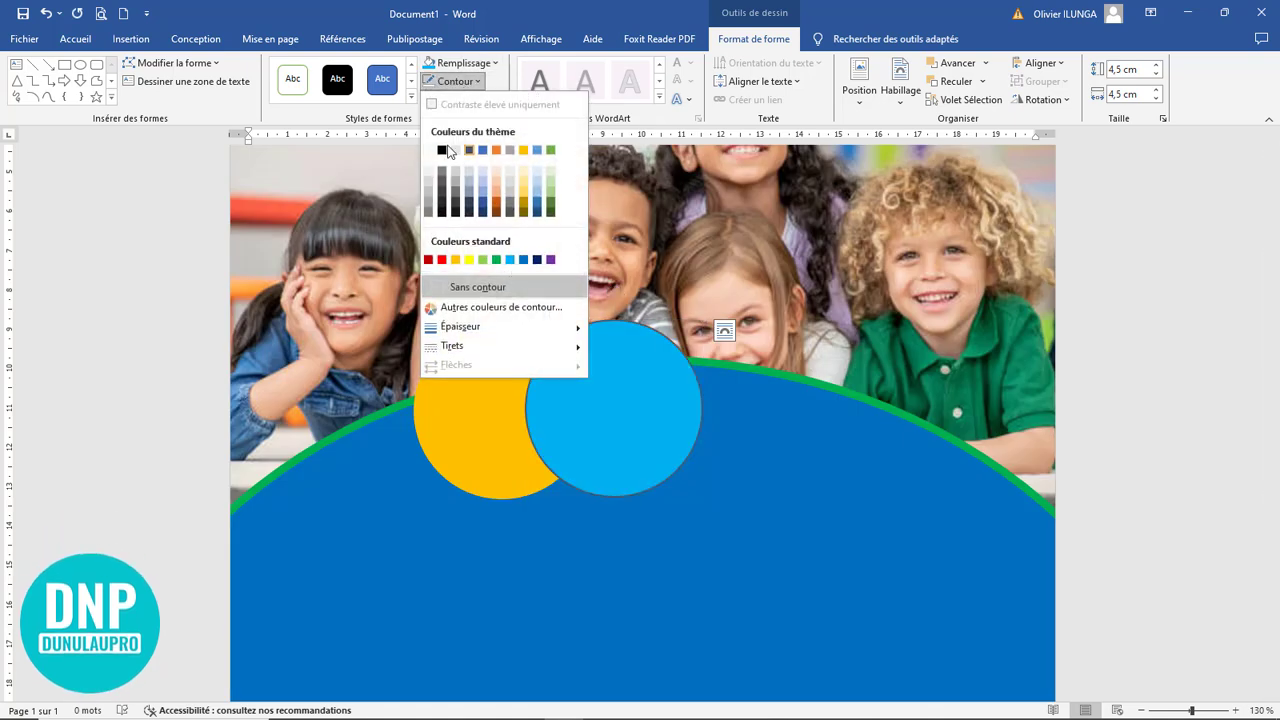
click(455, 150)
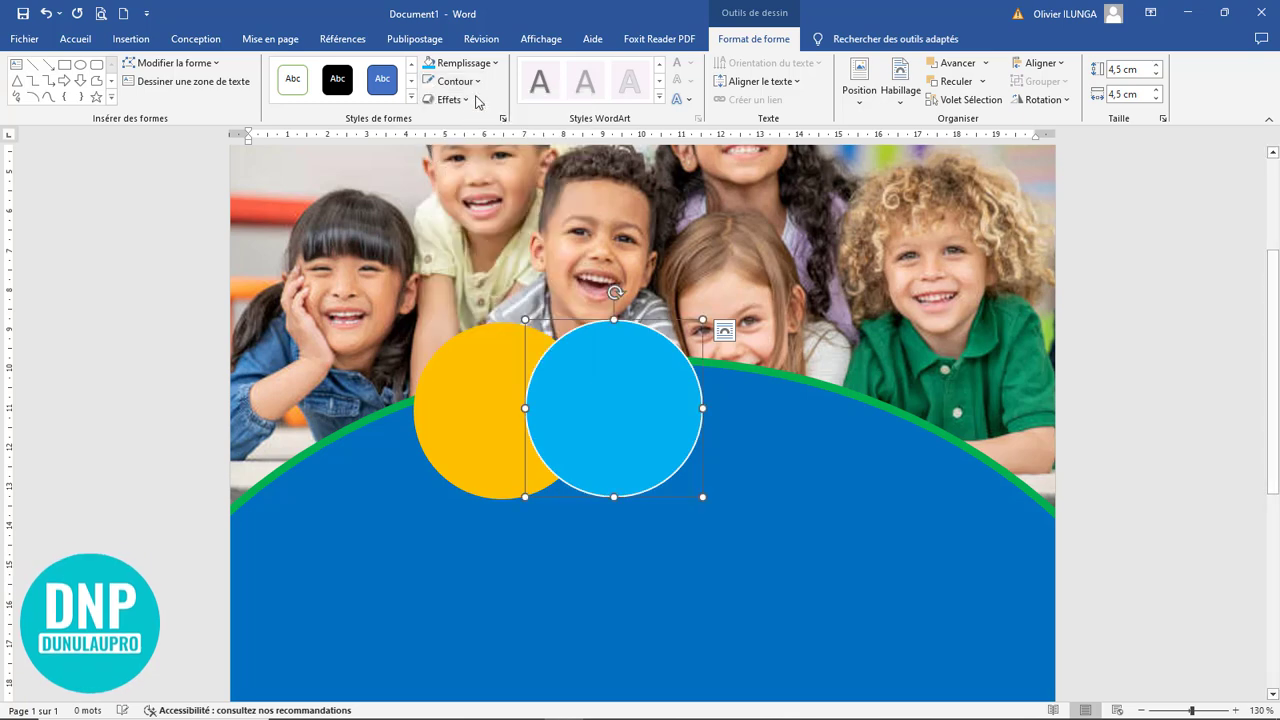
click(477, 84)
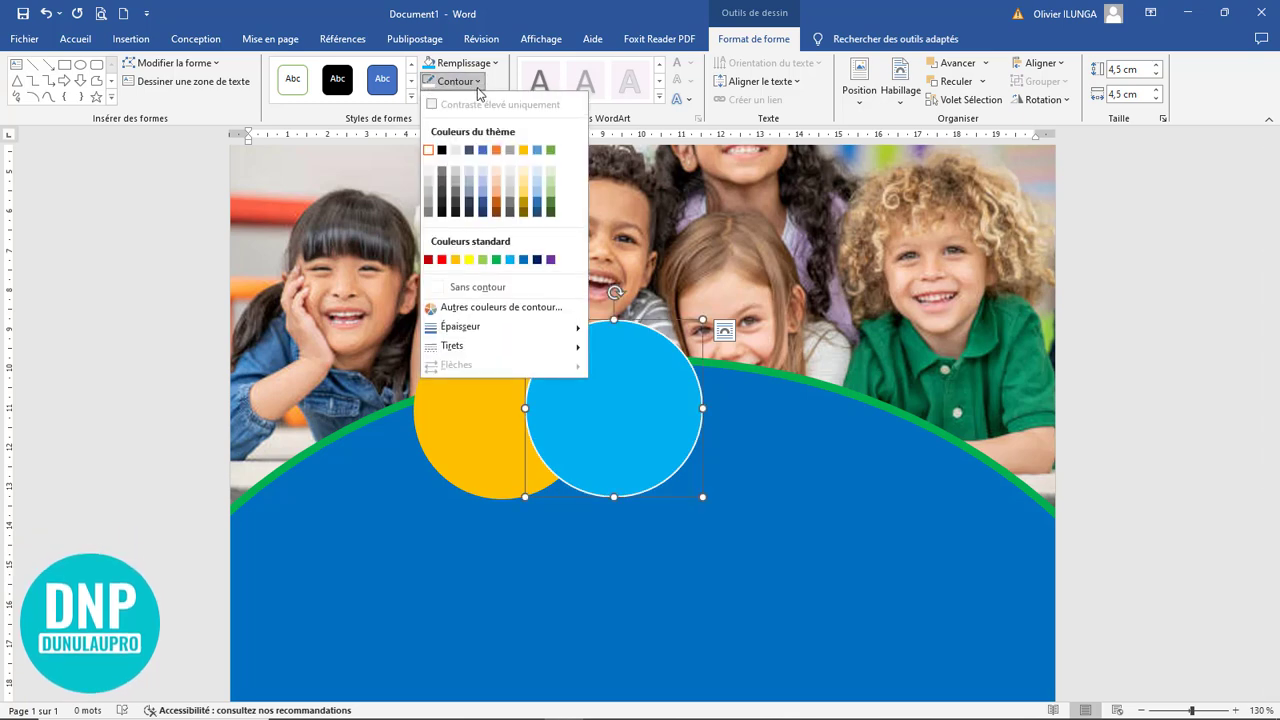
mouse_move(470, 327)
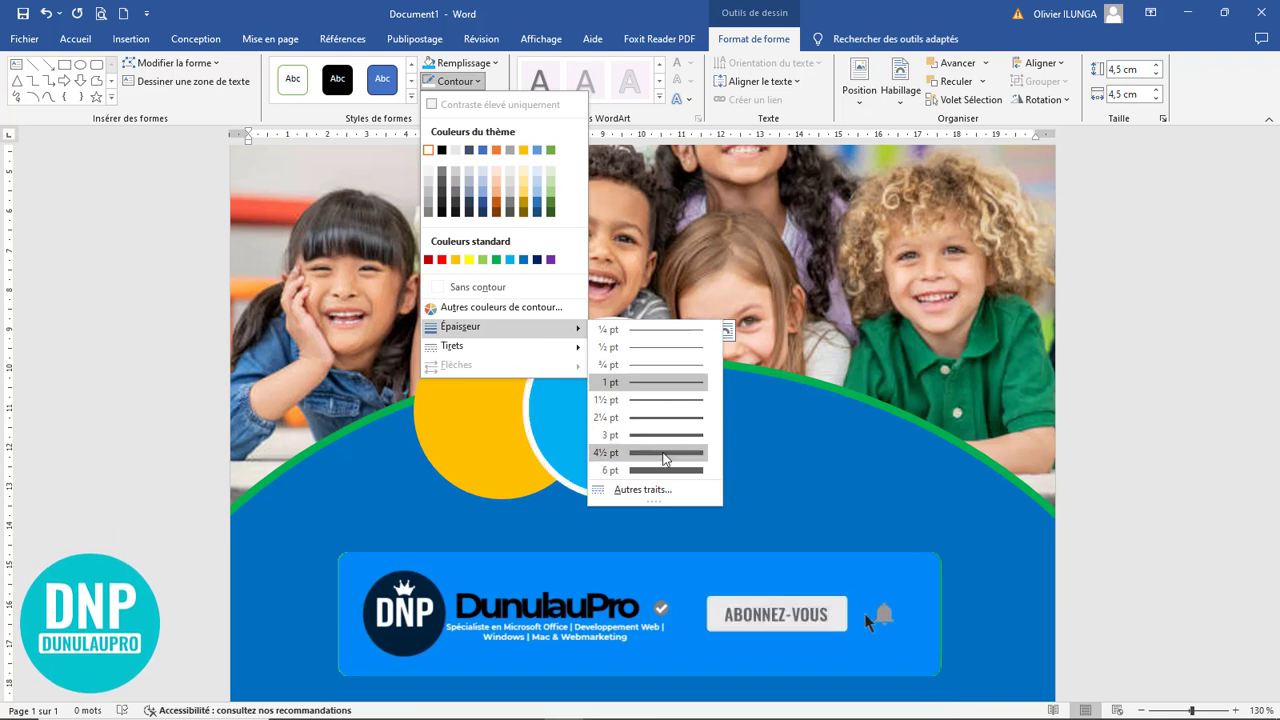
click(665, 436)
click(598, 413)
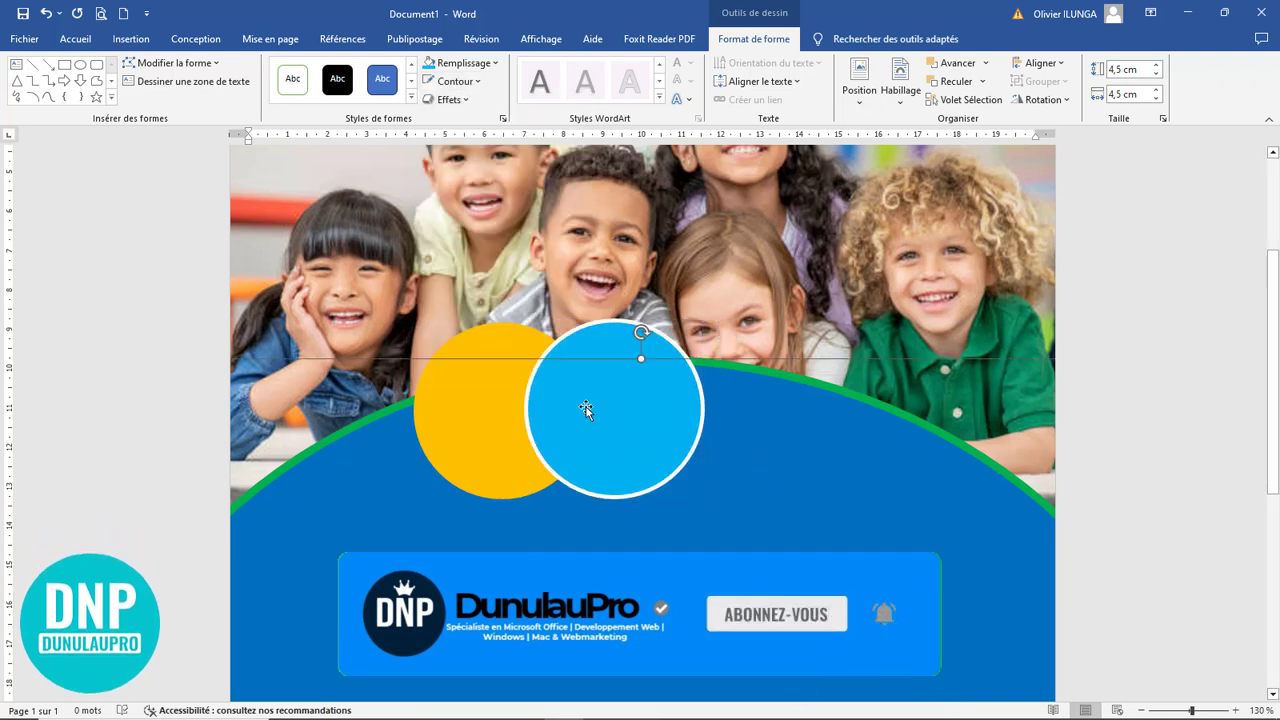
Duplicate the orange circle so it overlaps the right side of the light blue one, and fill the copy with a dark theme orange
click(480, 410)
drag(480, 409, 712, 378)
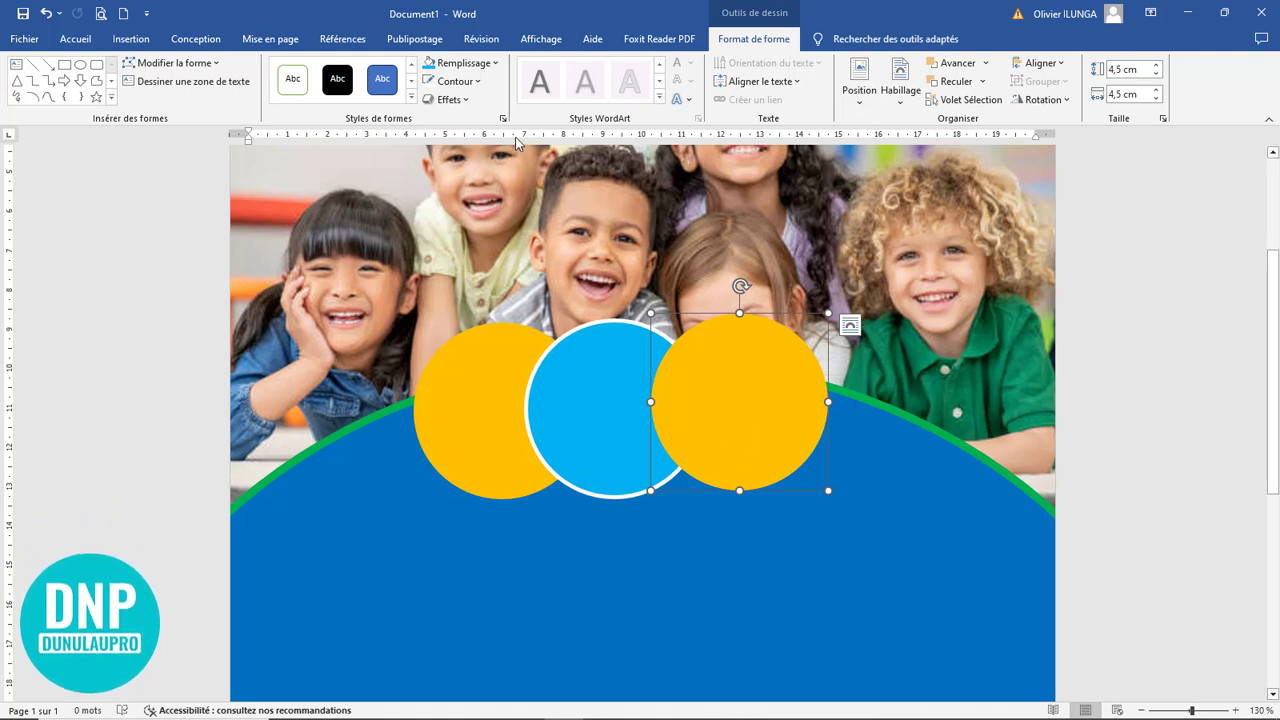
click(466, 63)
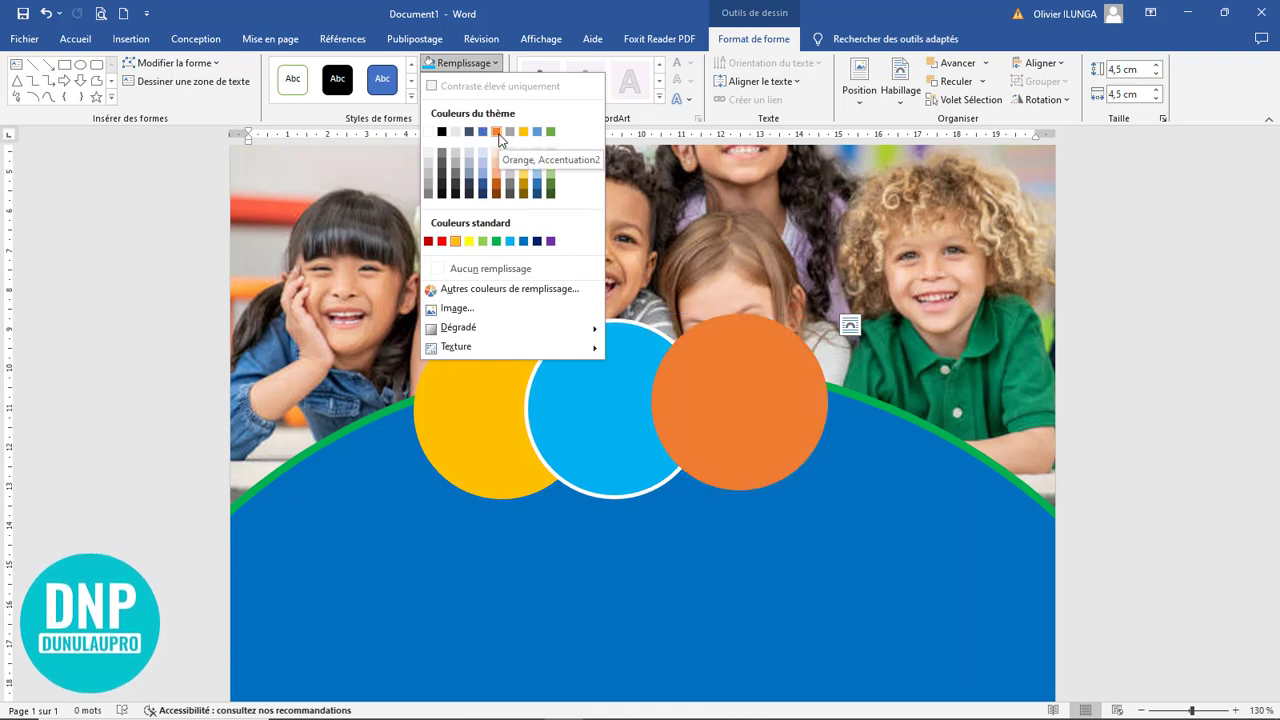
click(496, 183)
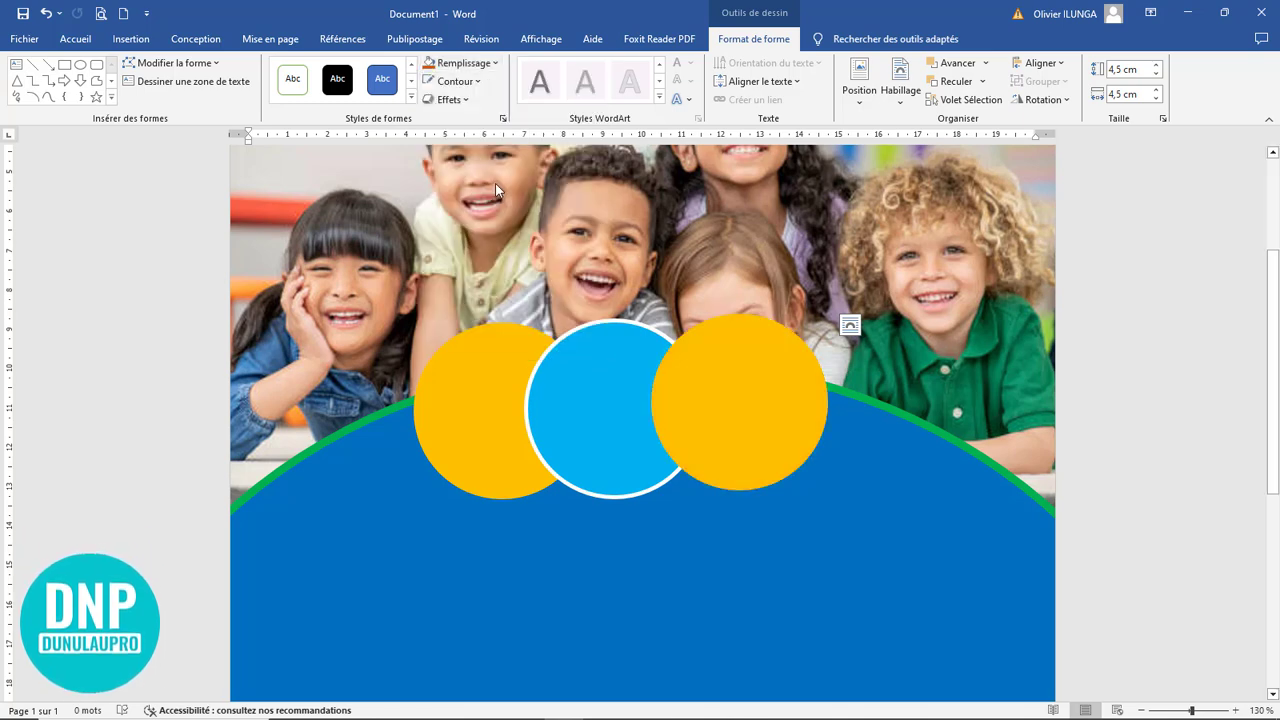
click(662, 496)
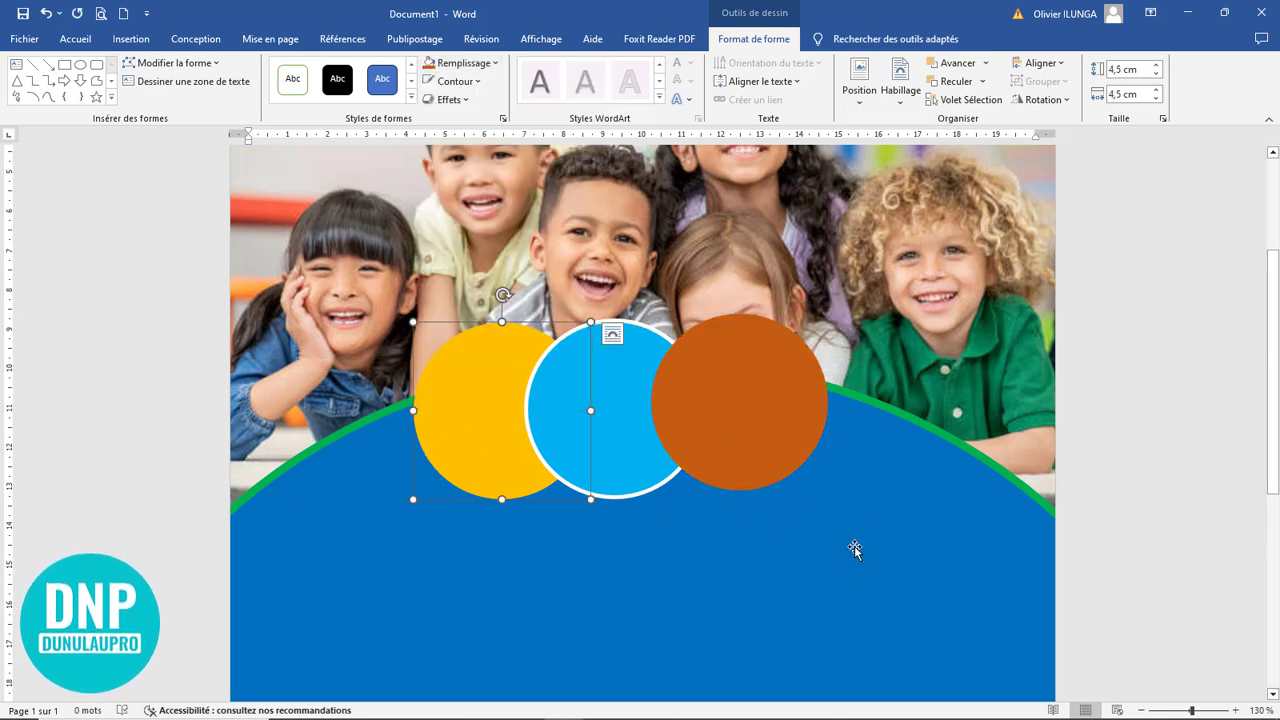
Select the orange, light blue and dark orange circles together and align them with one another using Aligner au milieu
scroll(855, 546, down, 1)
scroll(849, 529, down, 6)
scroll(849, 529, down, 5)
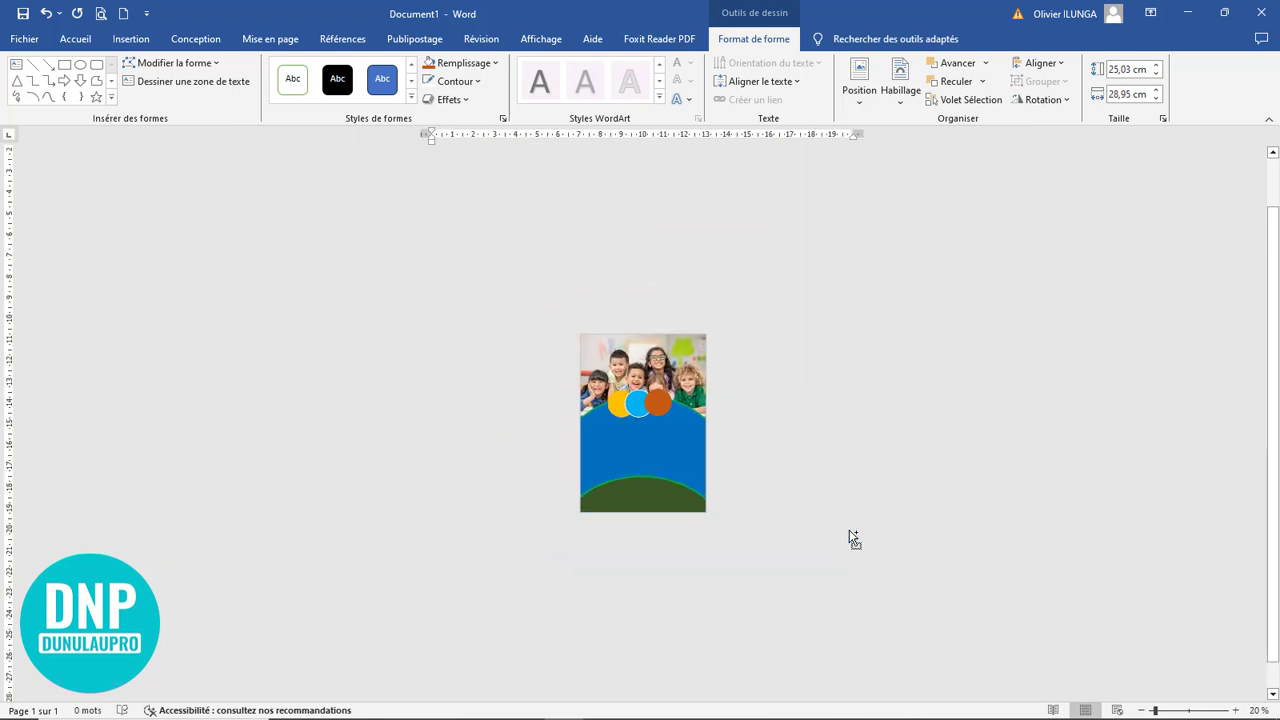
scroll(849, 532, up, 6)
click(535, 452)
shift+click(634, 452)
shift+click(722, 443)
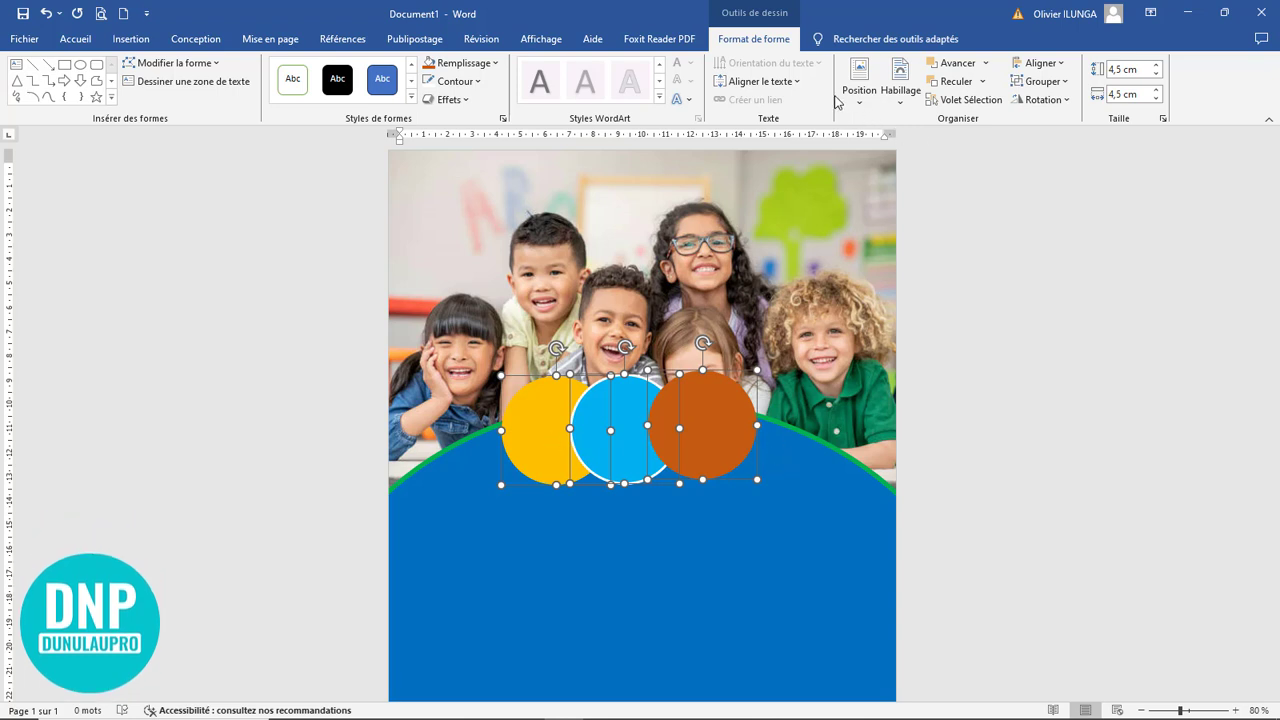
click(1059, 66)
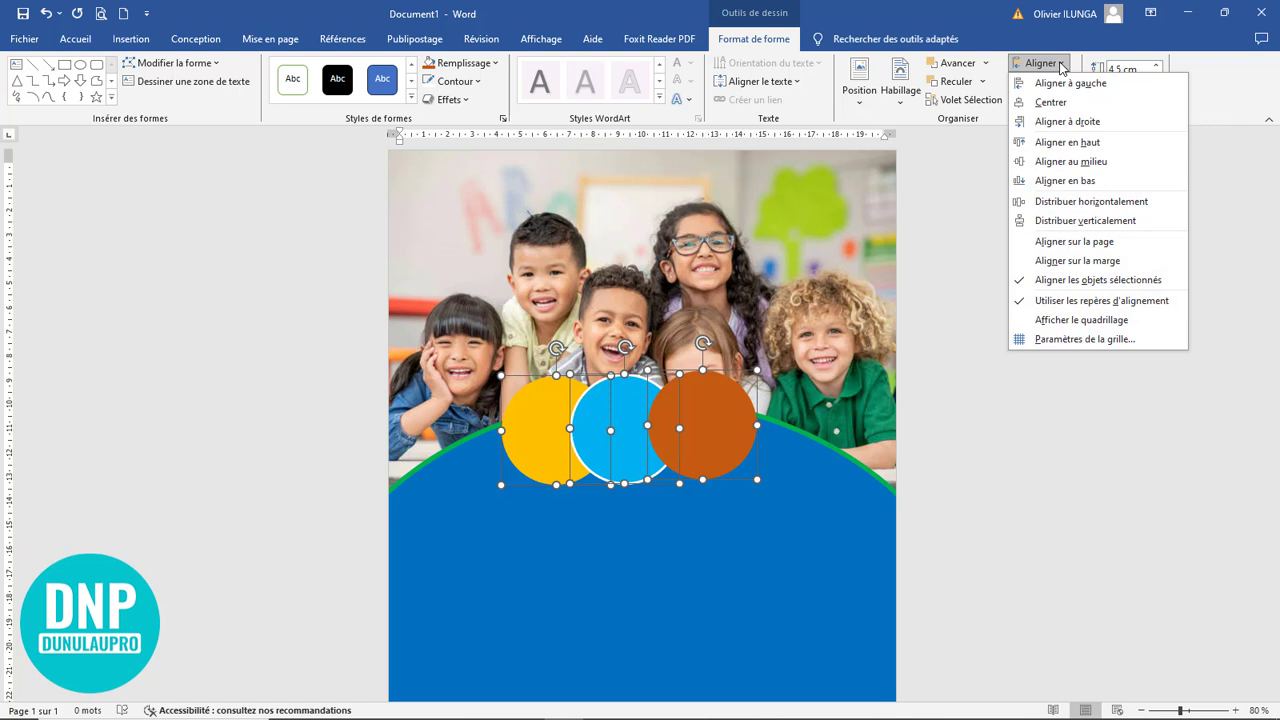
click(1069, 163)
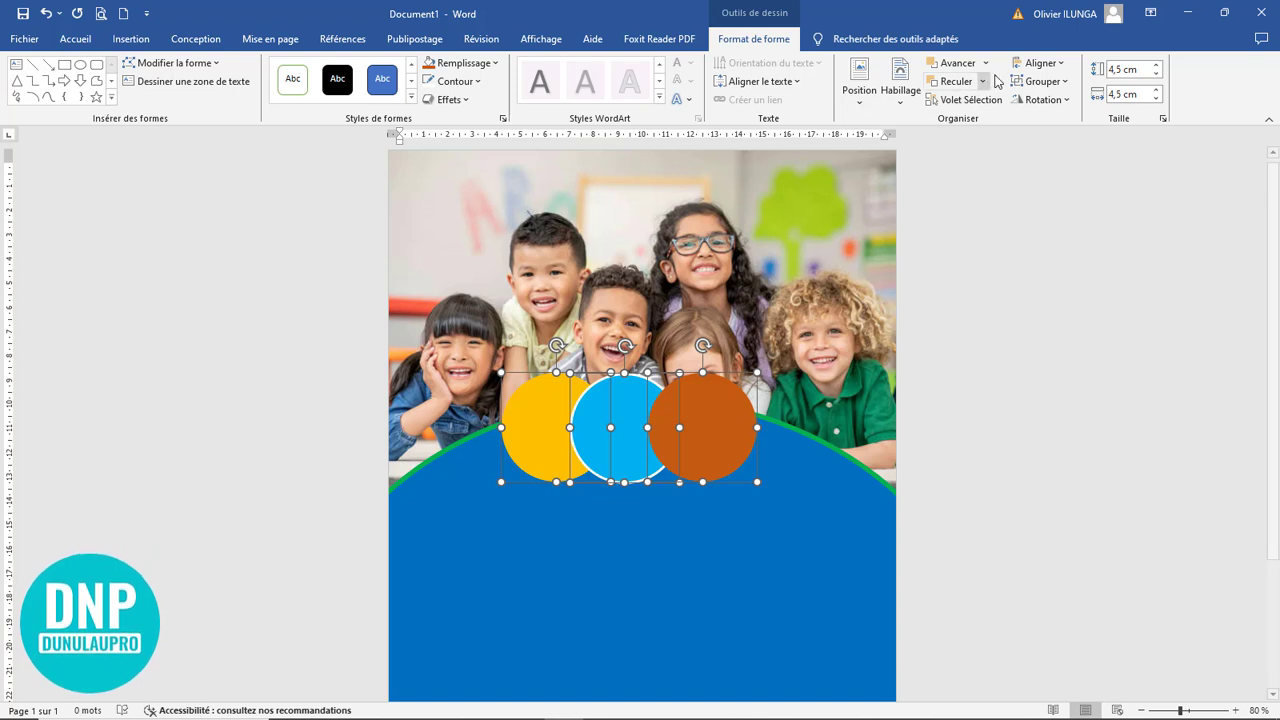
Group the three aligned circles and shift the group slightly right
click(1038, 82)
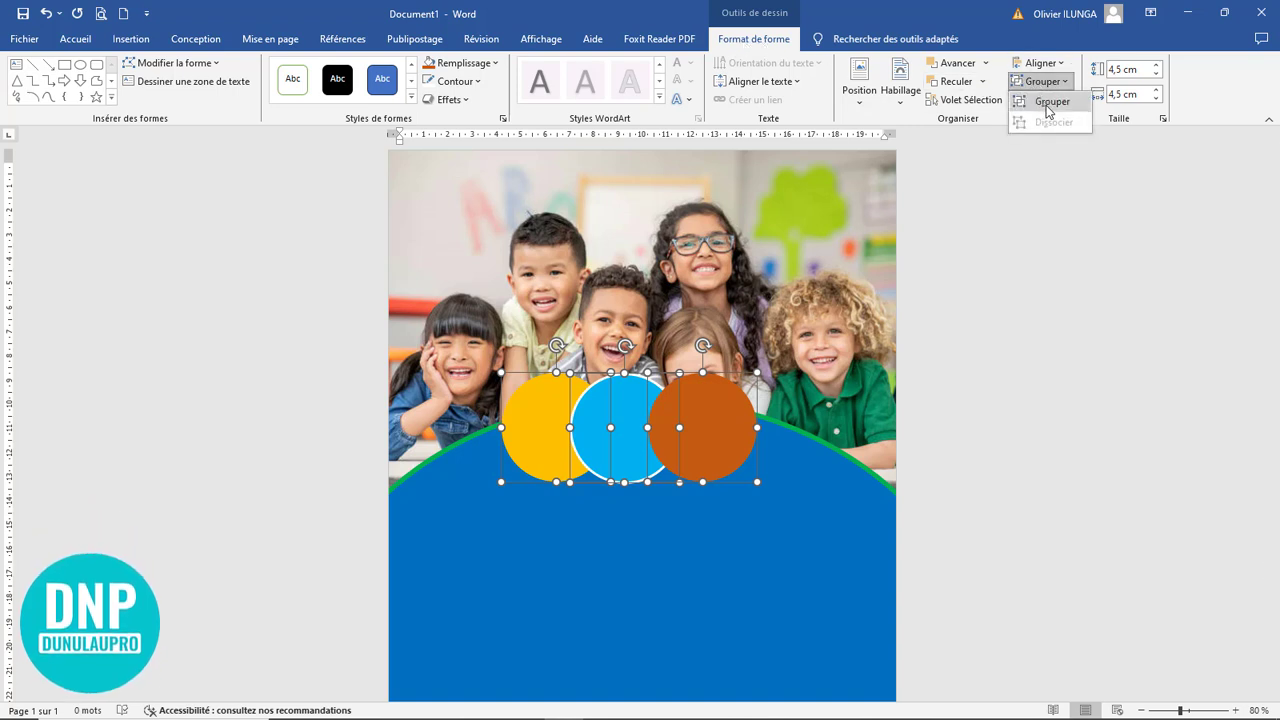
click(1048, 103)
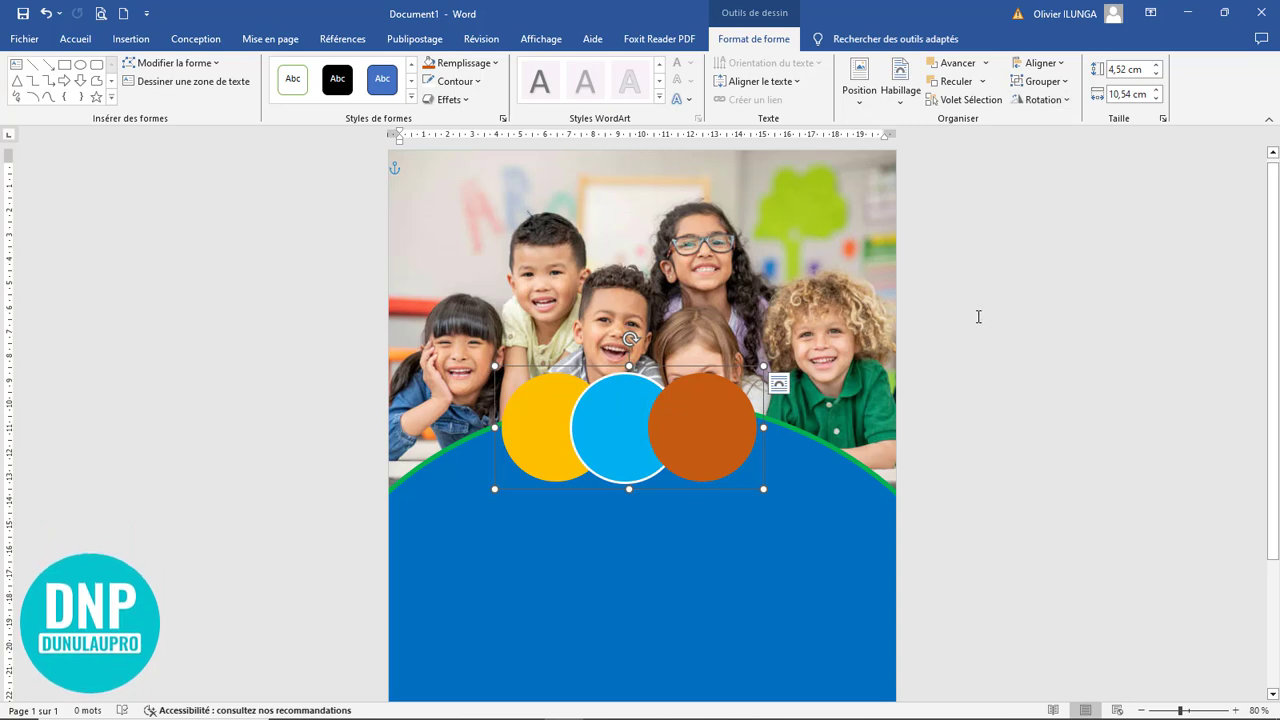
click(981, 406)
click(712, 457)
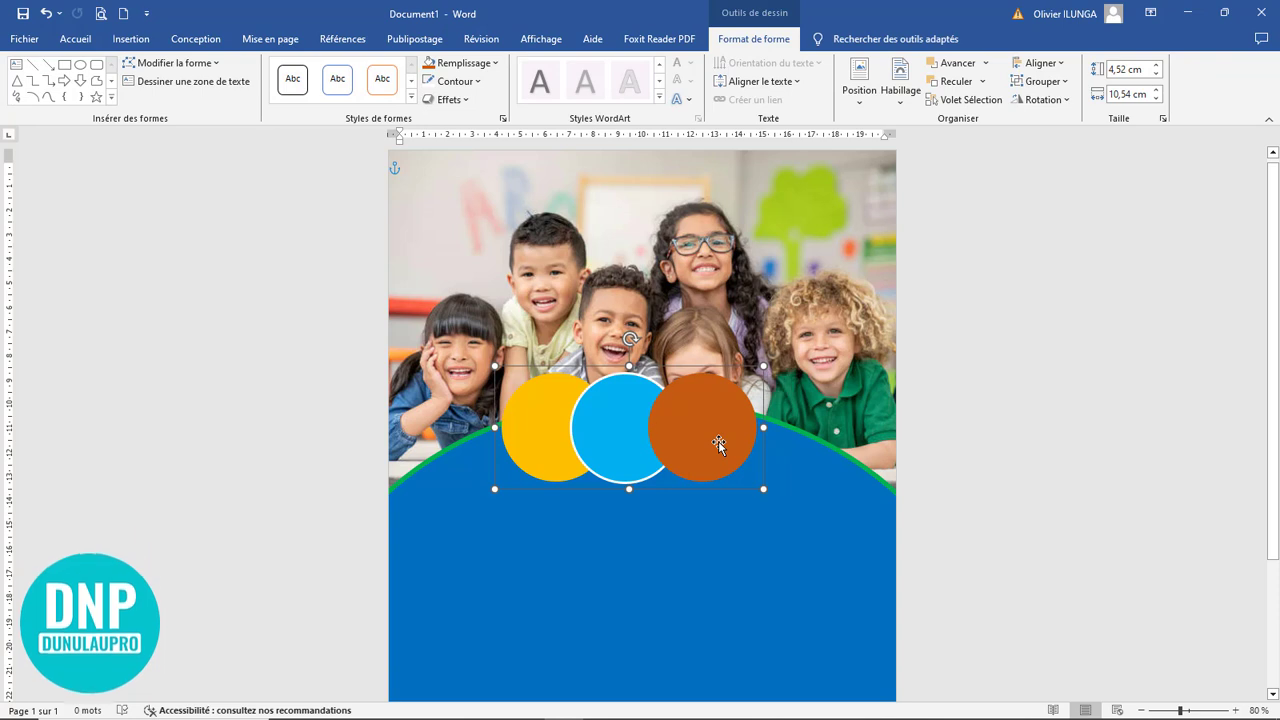
Draw a text box about 5.67 cm wide and 1.85 cm high on the blue ellipse, below the orange circle
click(986, 432)
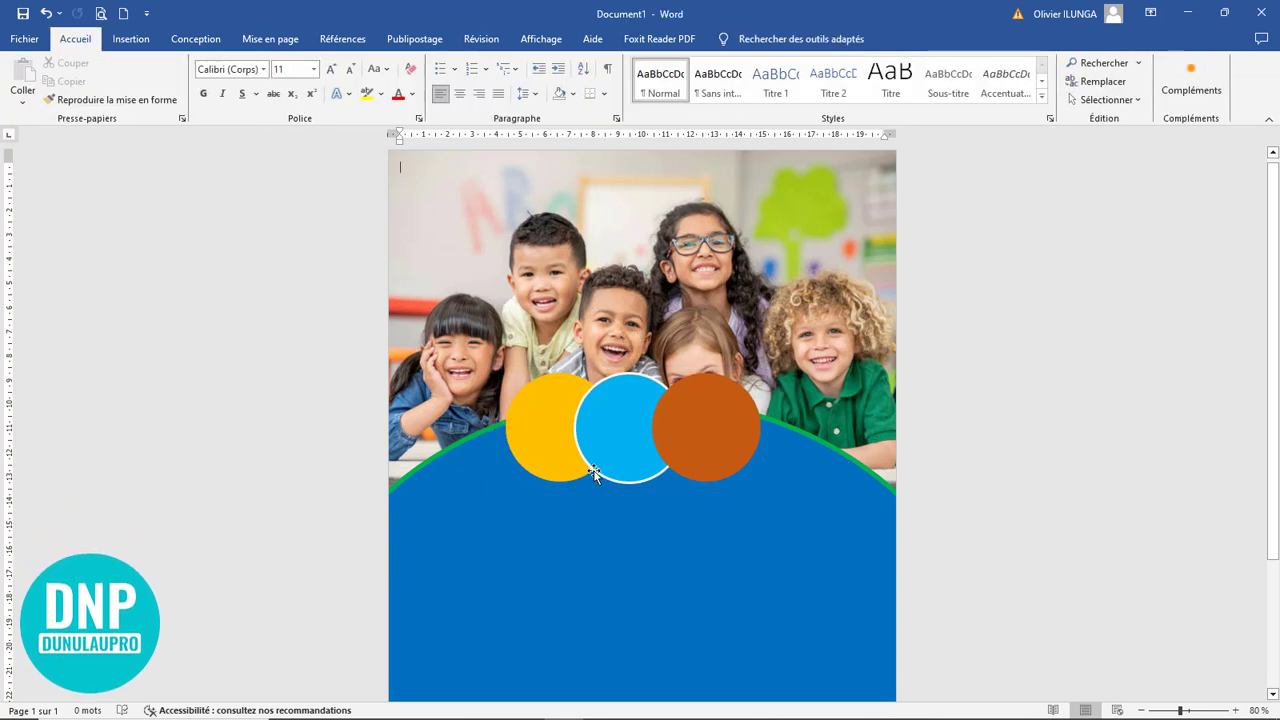
click(131, 40)
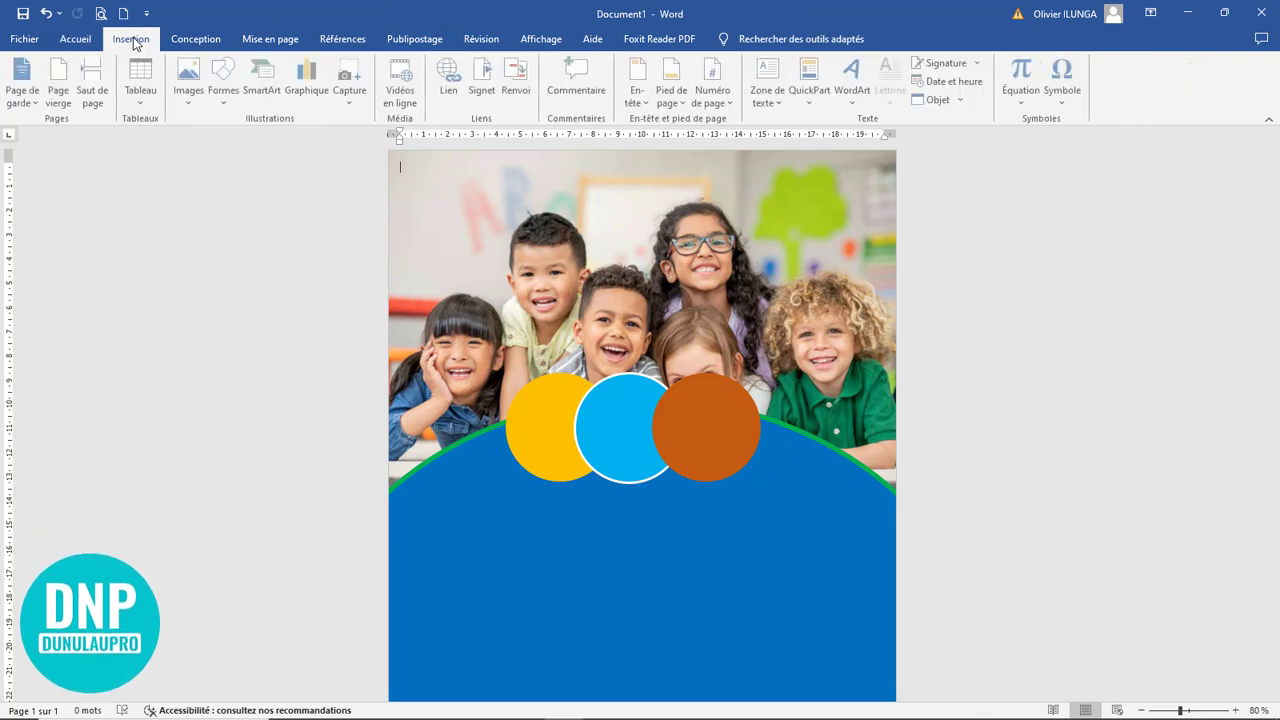
click(226, 95)
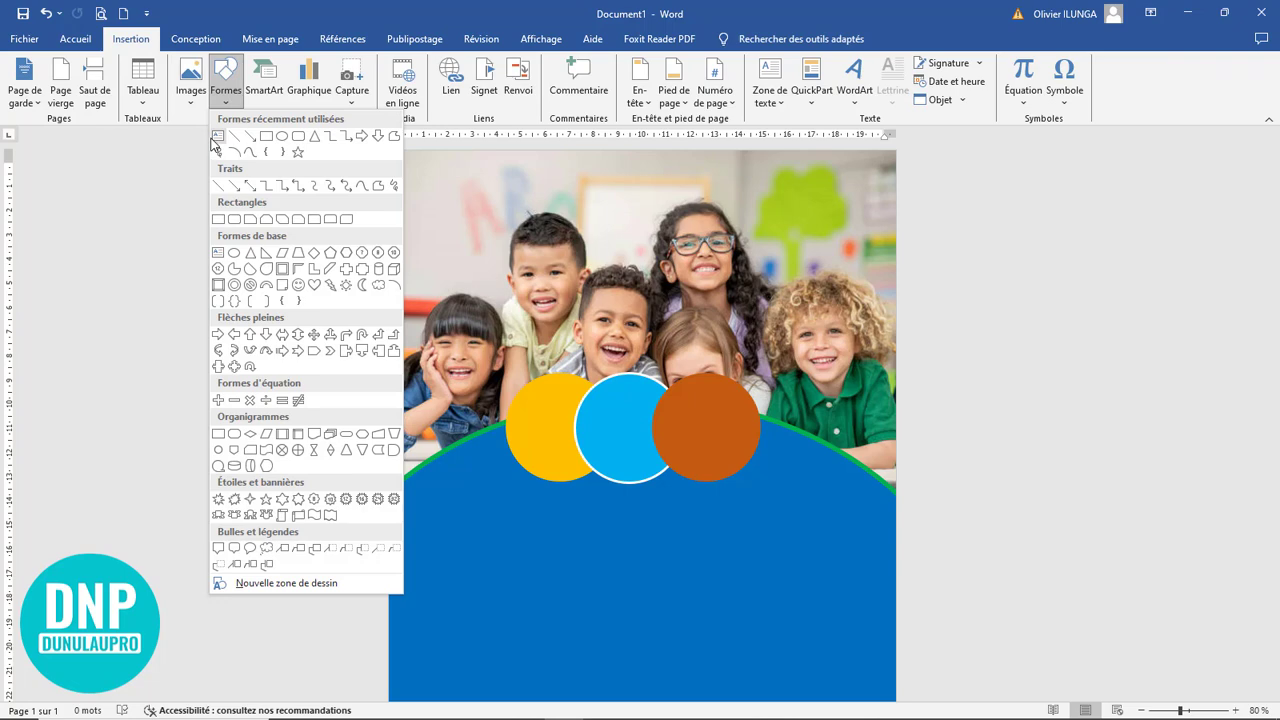
click(216, 137)
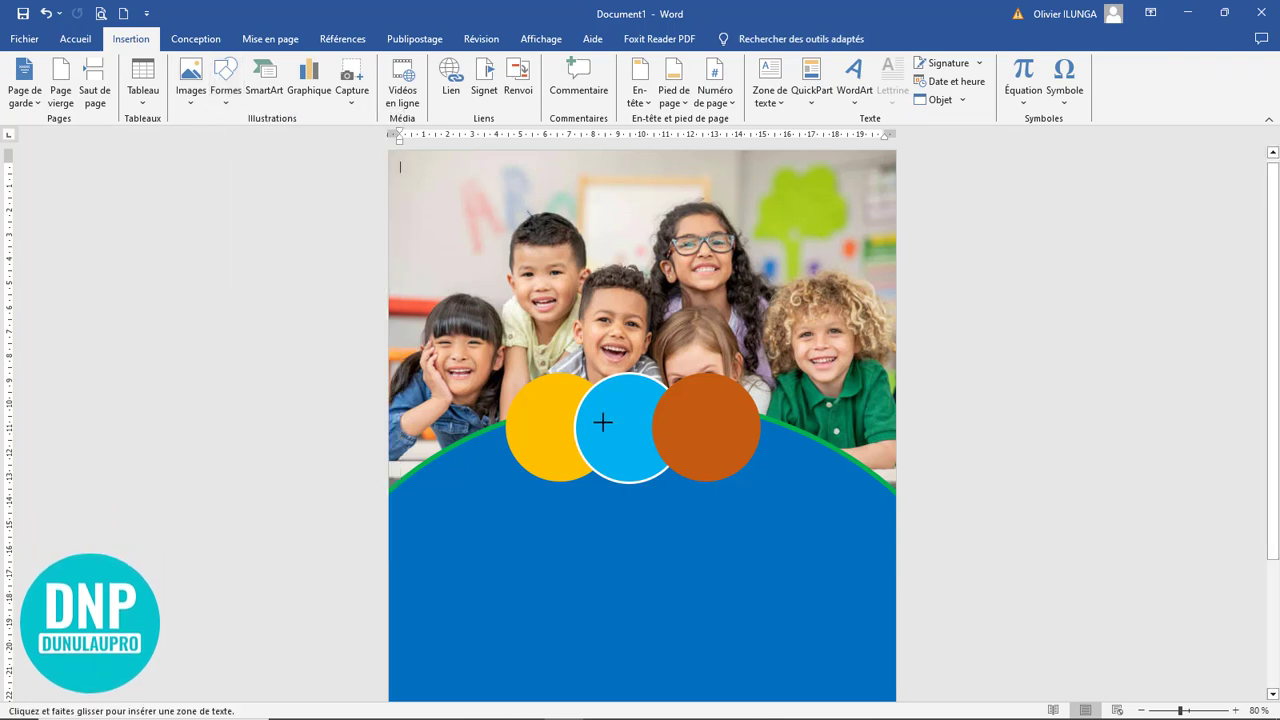
drag(486, 521, 624, 566)
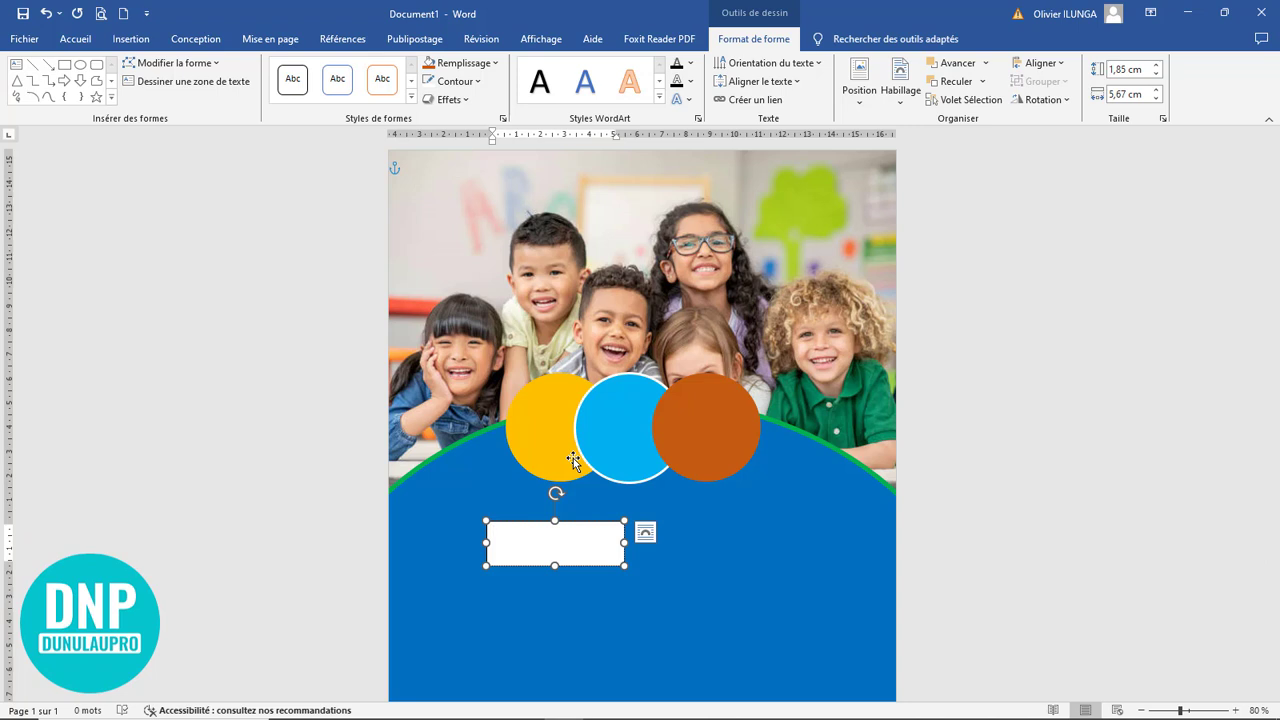
Enter "Jeux" and "En groupe" on two separate lines in the new text box
text(E)
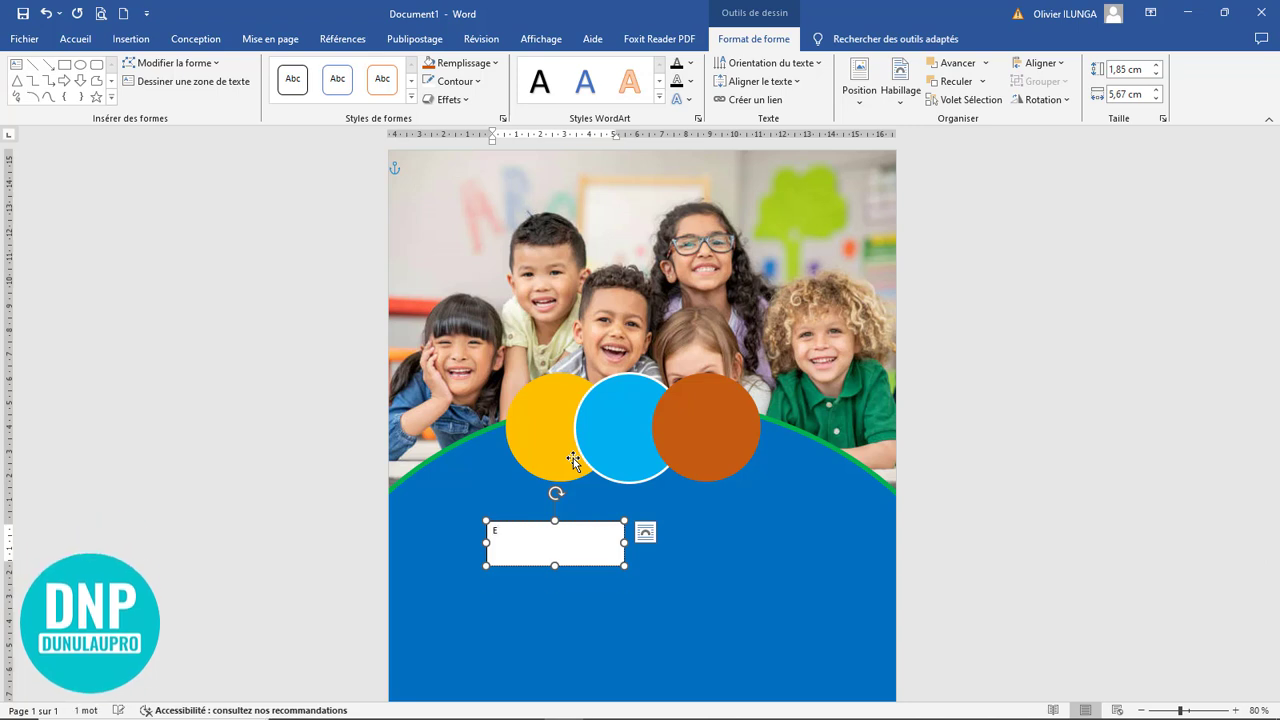
text(eux)
text(n groupe)
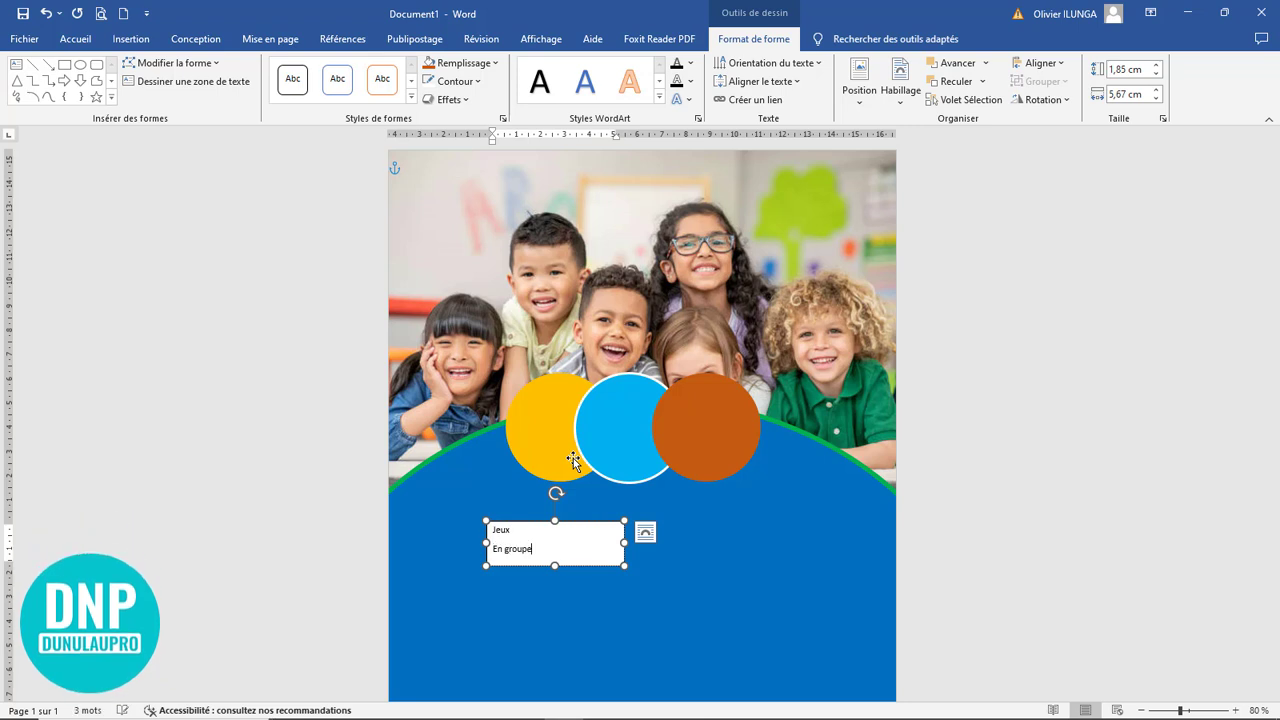
Centre both lines of text and narrow the text box from its right side
drag(556, 550, 479, 529)
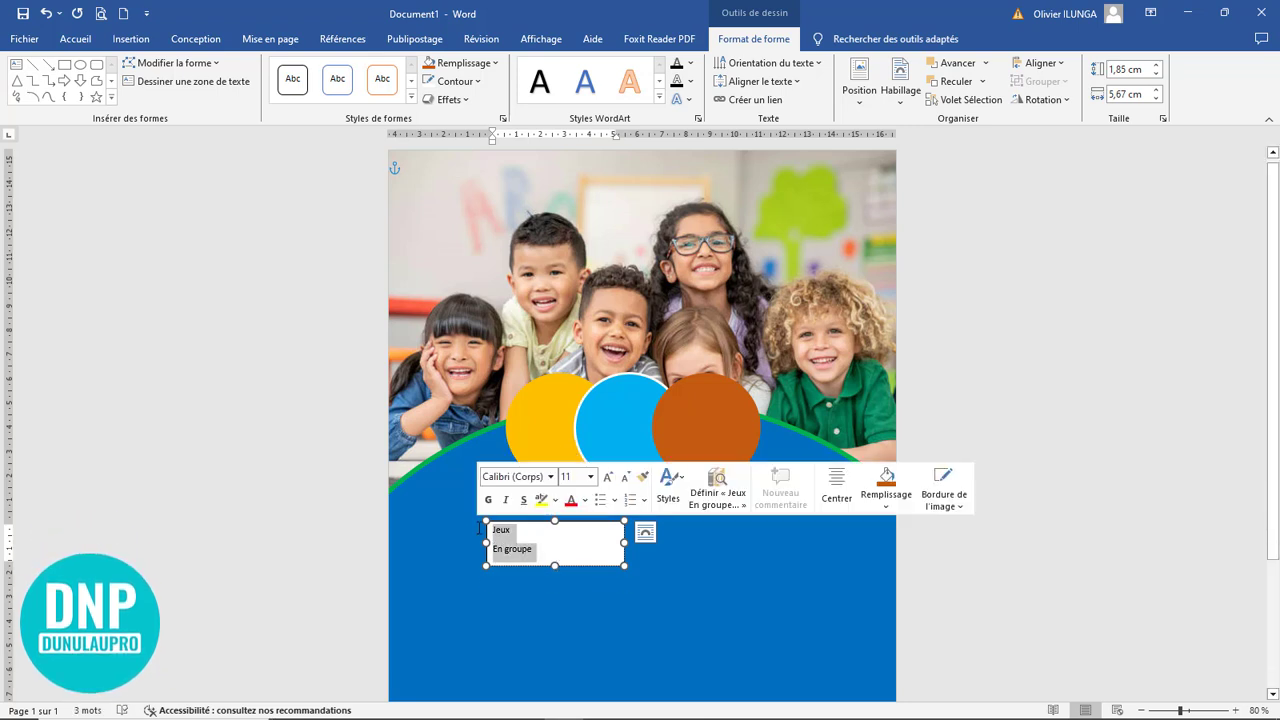
click(75, 39)
click(460, 93)
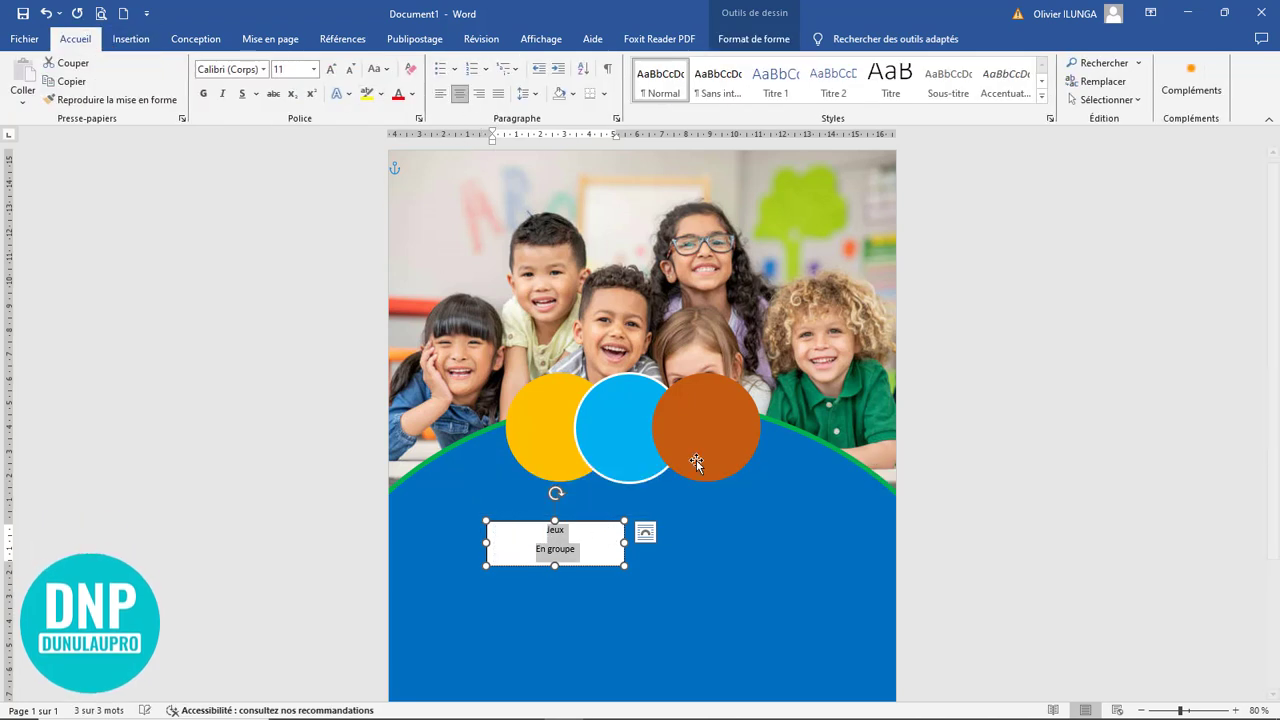
drag(625, 543, 566, 543)
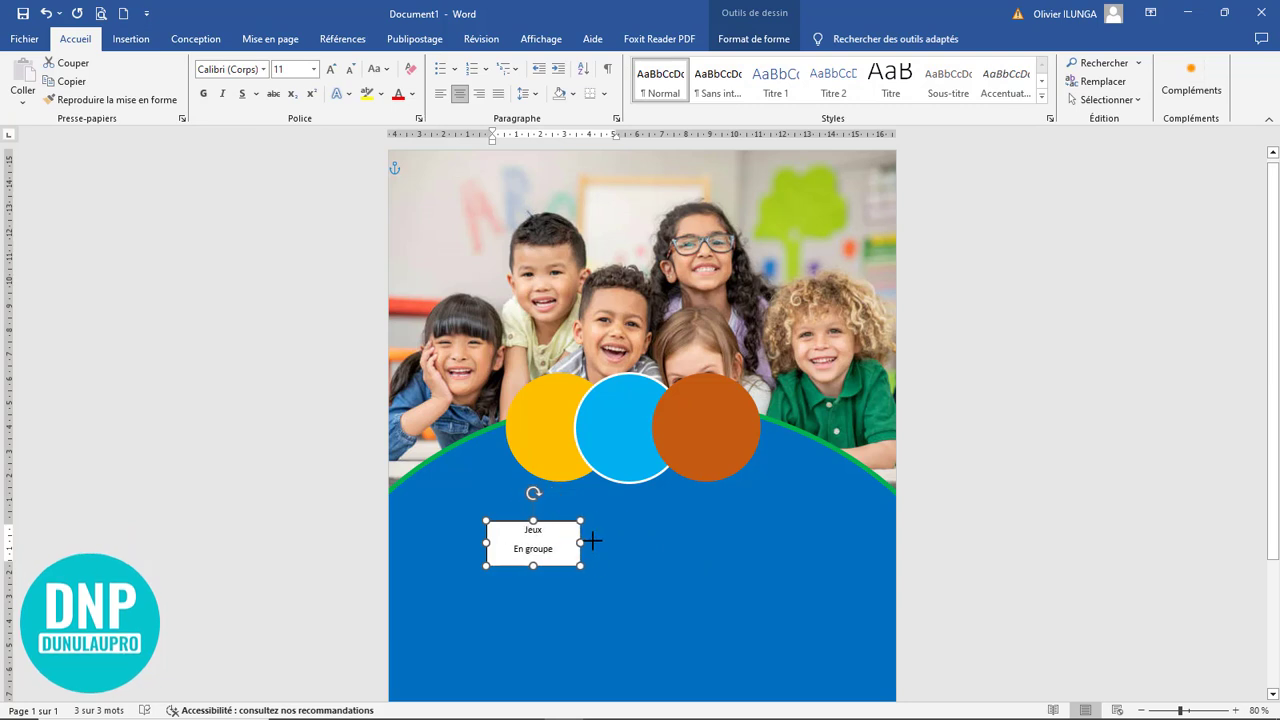
Change the font of the "Jeux En groupe" text to Bebas Neue Bold
click(264, 70)
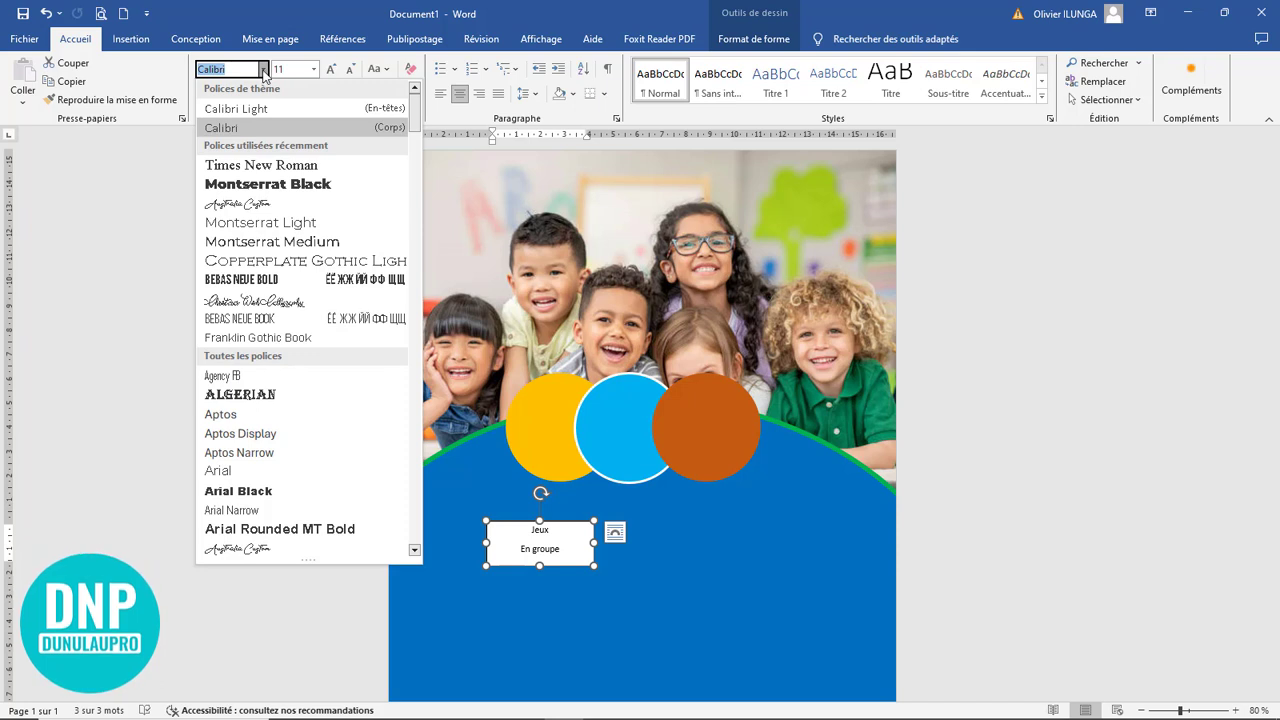
text(Bebas Neue B)
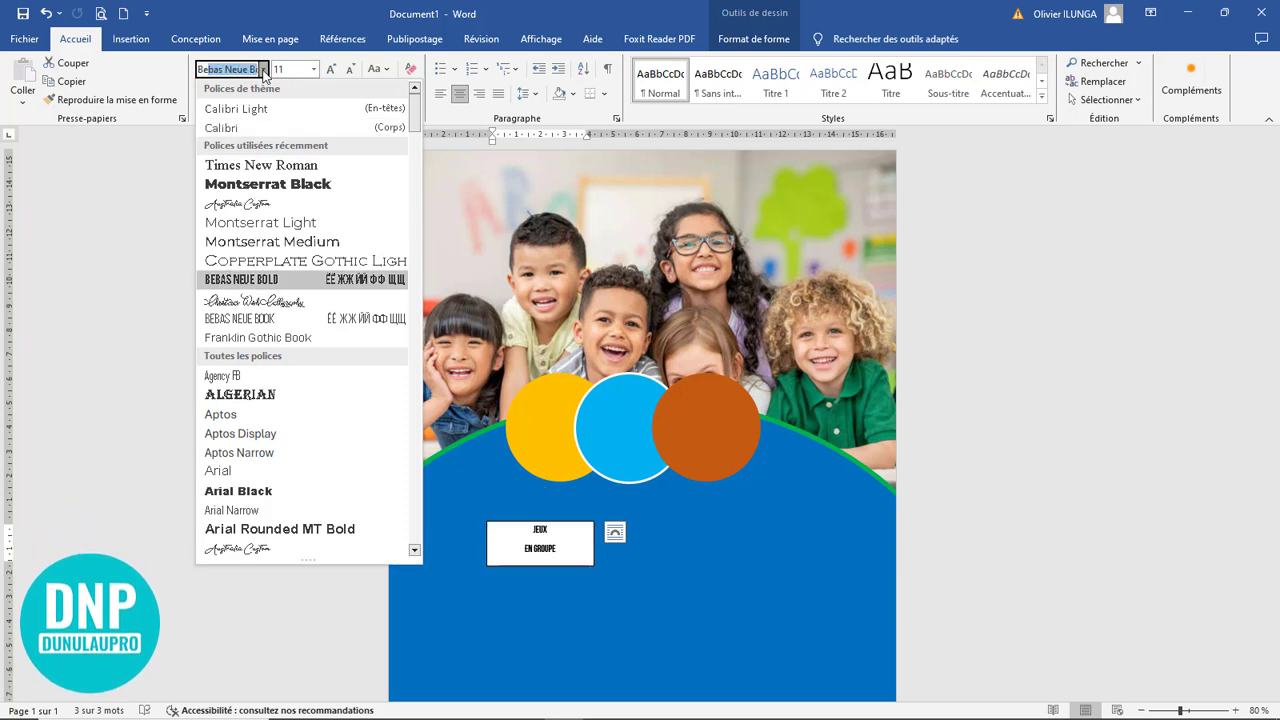
click(291, 281)
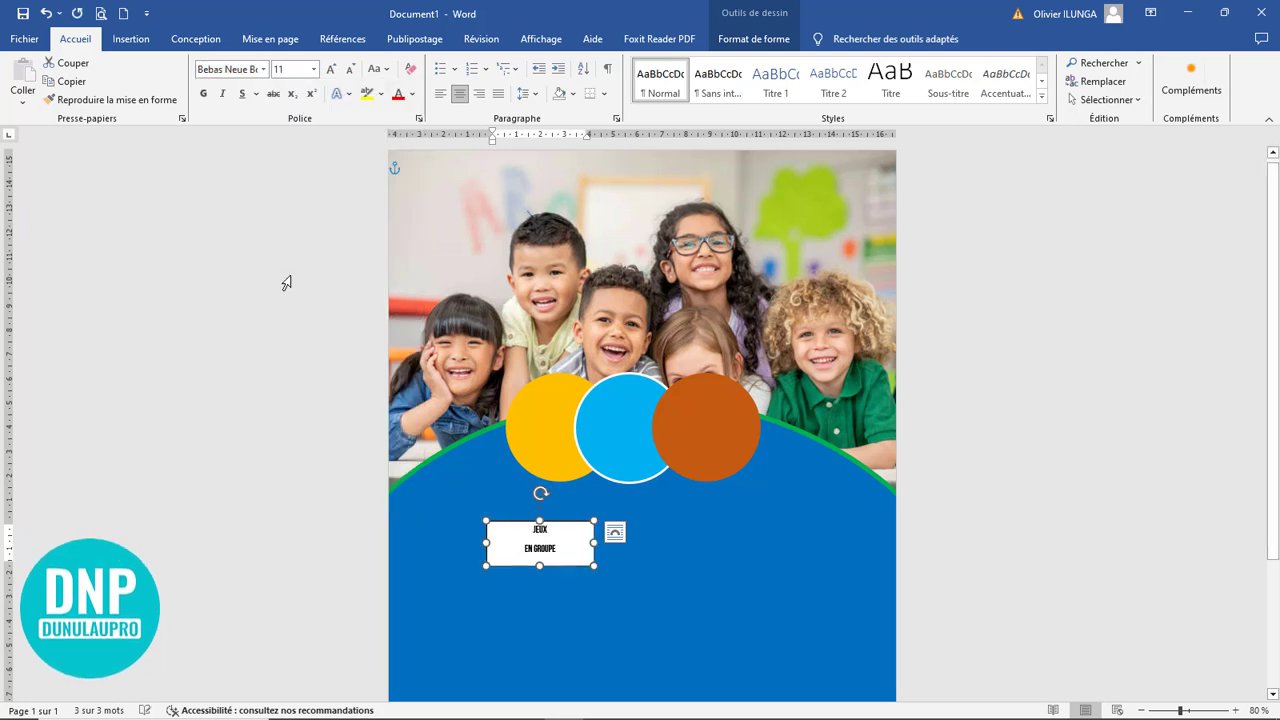
Set the two lines to 1,0 line spacing without space after the paragraphs, and narrow the text box further
click(534, 93)
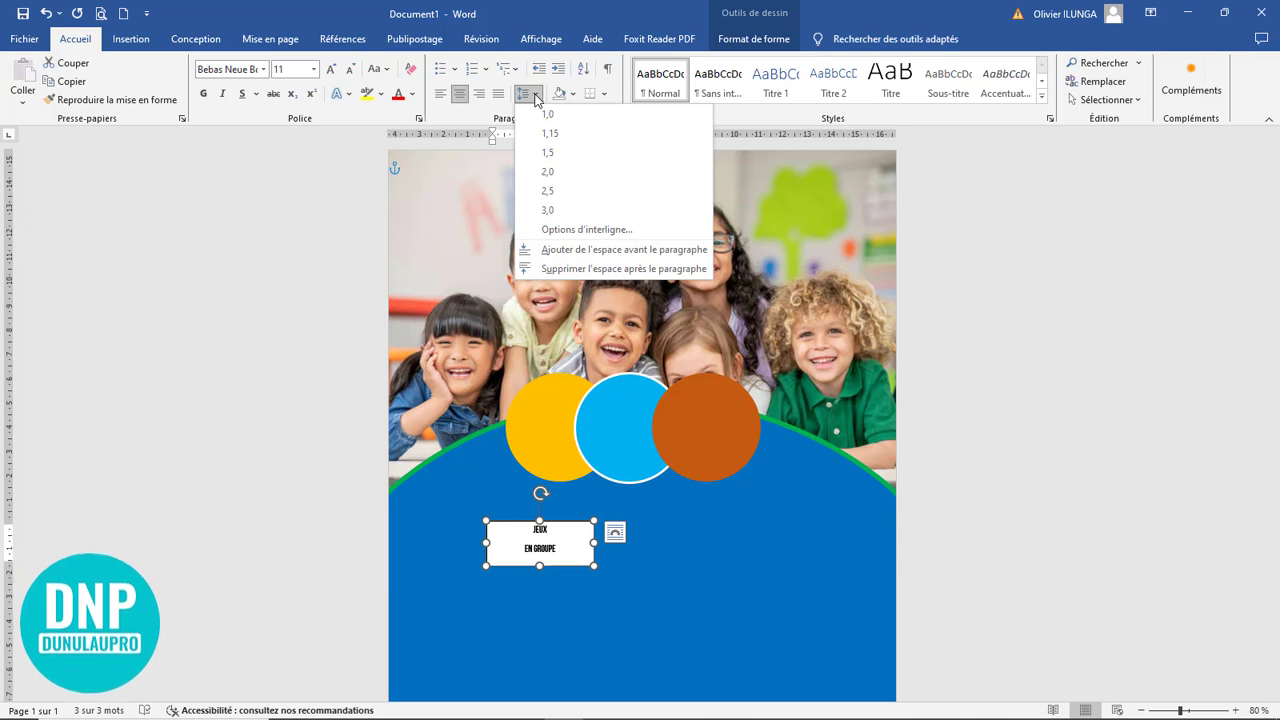
click(536, 97)
click(553, 117)
click(527, 93)
click(582, 269)
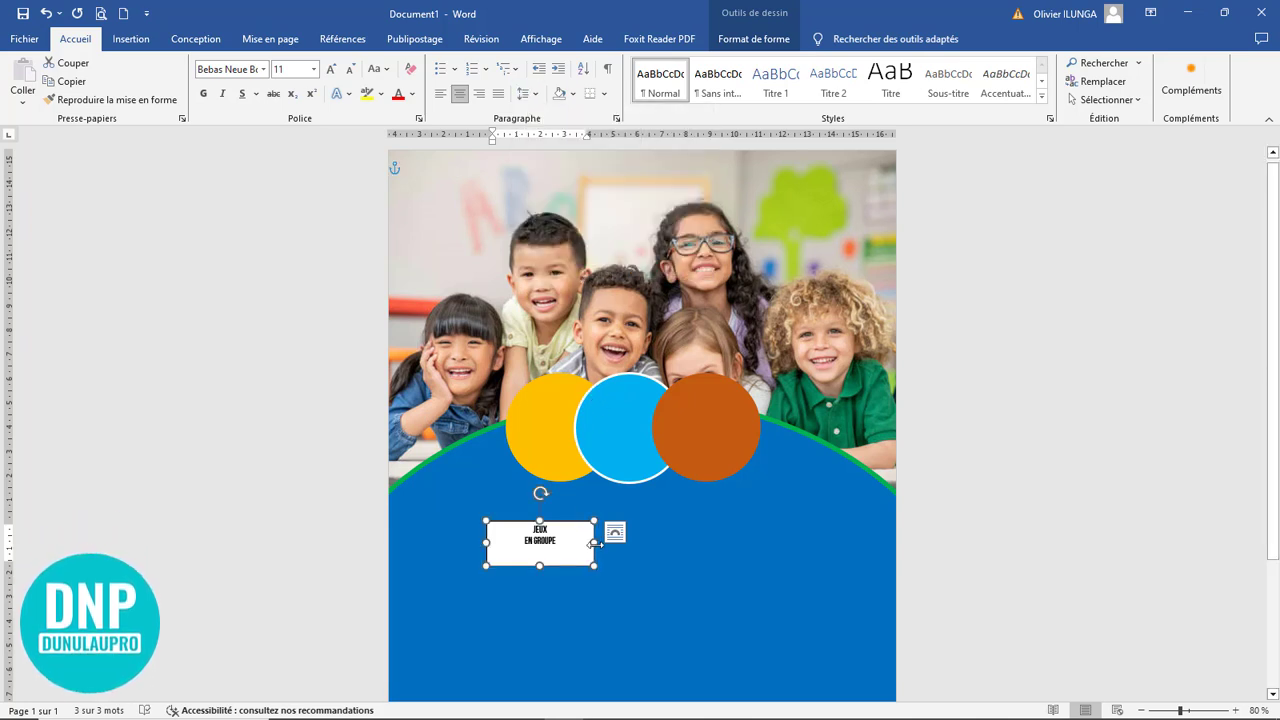
drag(594, 543, 546, 543)
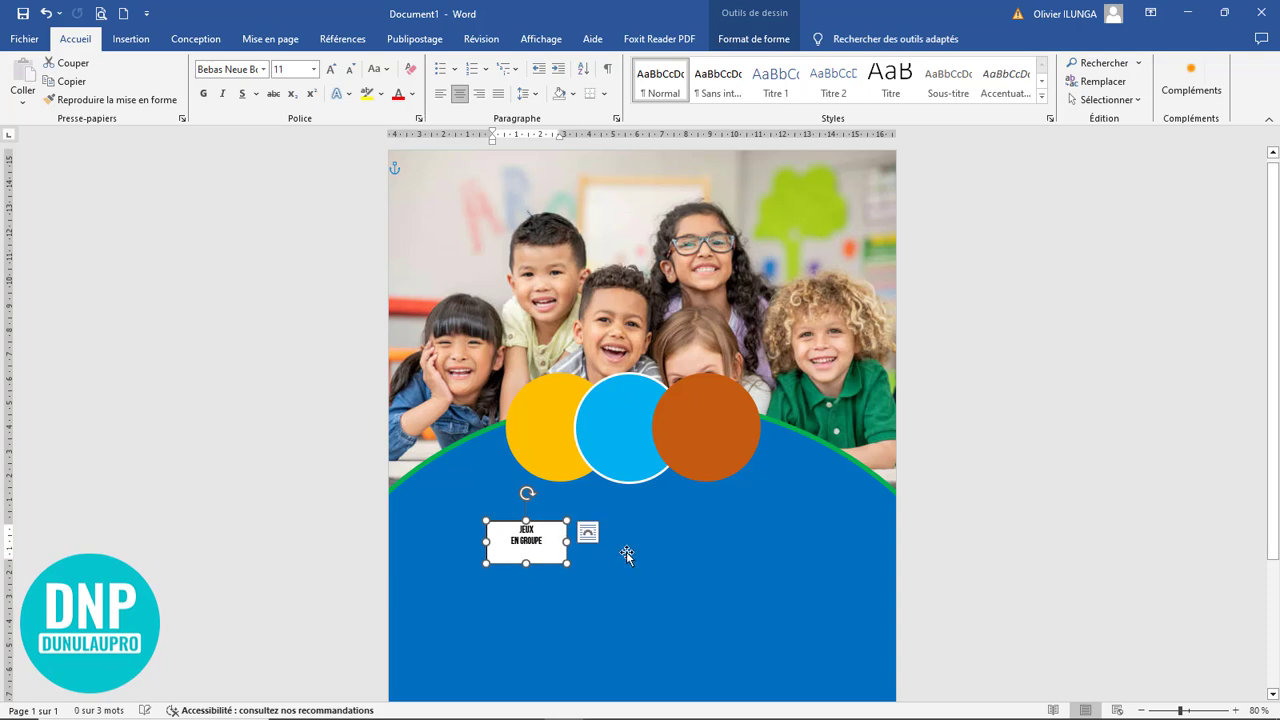
Enlarge the "Jeux En groupe" text to 20 pt, widen its box to about 3.9 cm and make it taller
scroll(626, 555, up, 9)
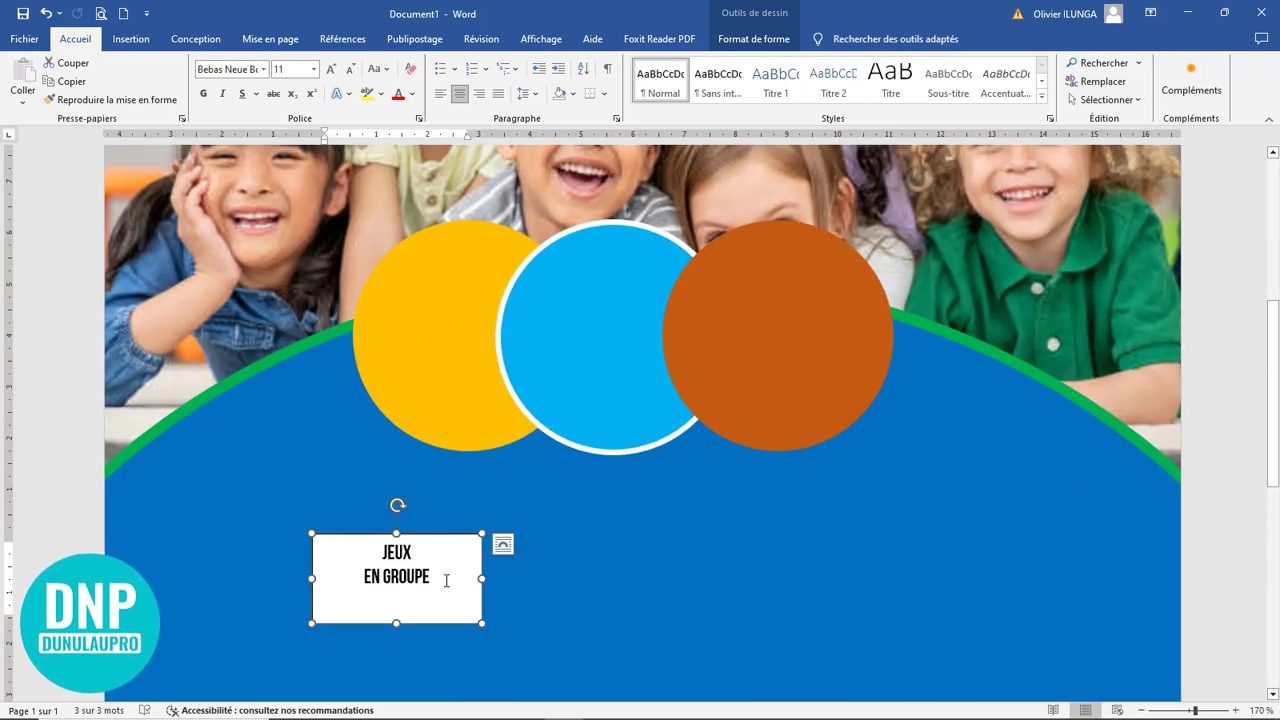
drag(446, 580, 362, 548)
click(331, 72)
click(331, 72)
click(331, 72)
click(331, 72)
click(331, 72)
drag(482, 580, 512, 580)
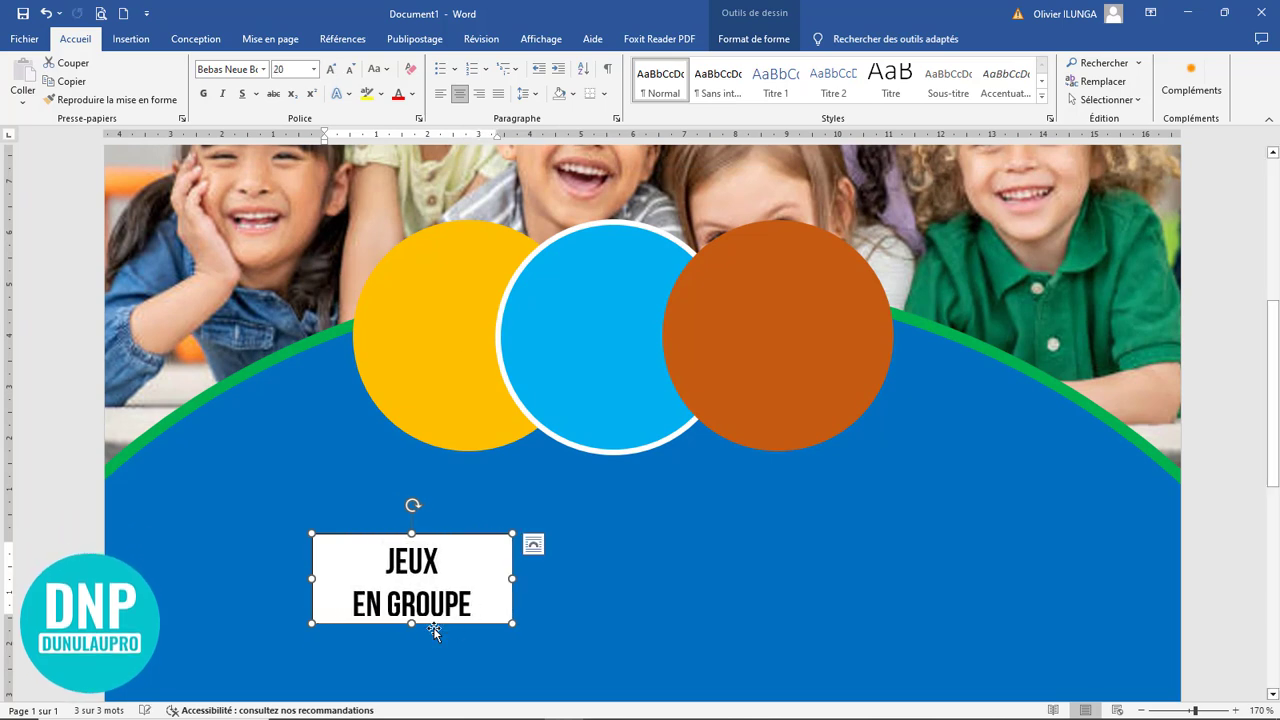
drag(412, 624, 409, 642)
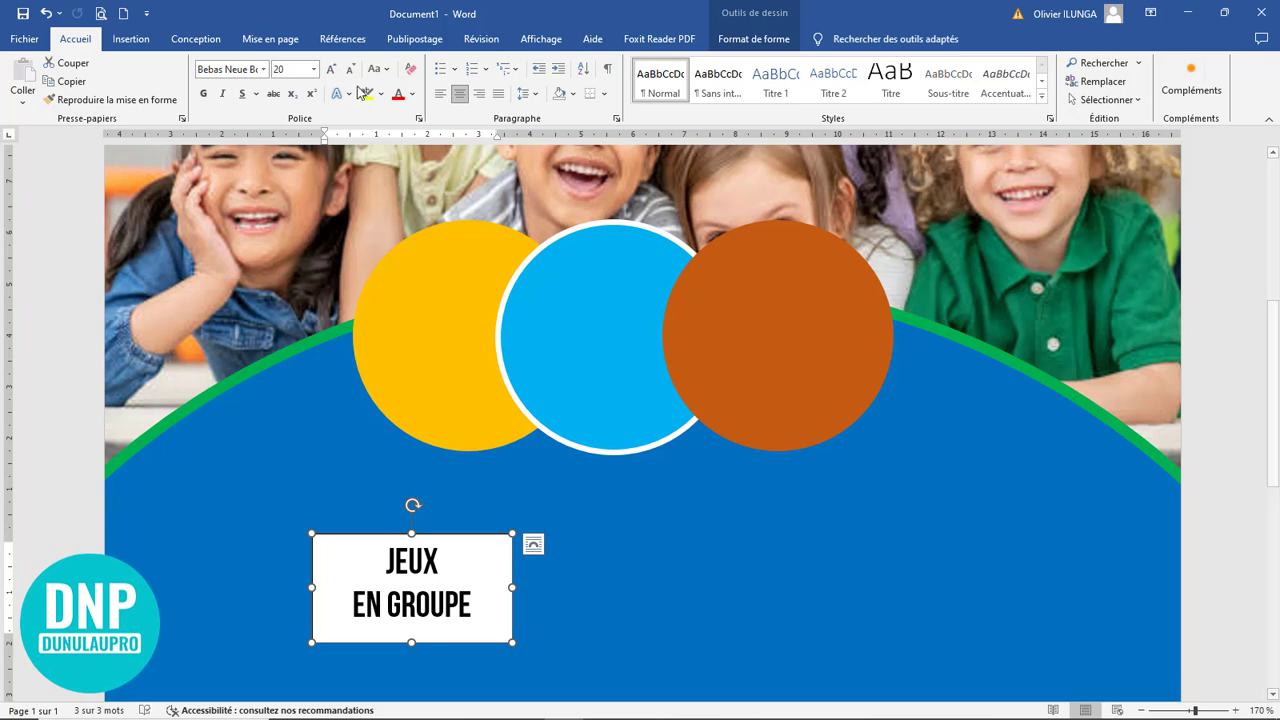
Try the text at 22 pt, settle on 18 pt, and shorten the text box to about 1.82 cm high
click(331, 70)
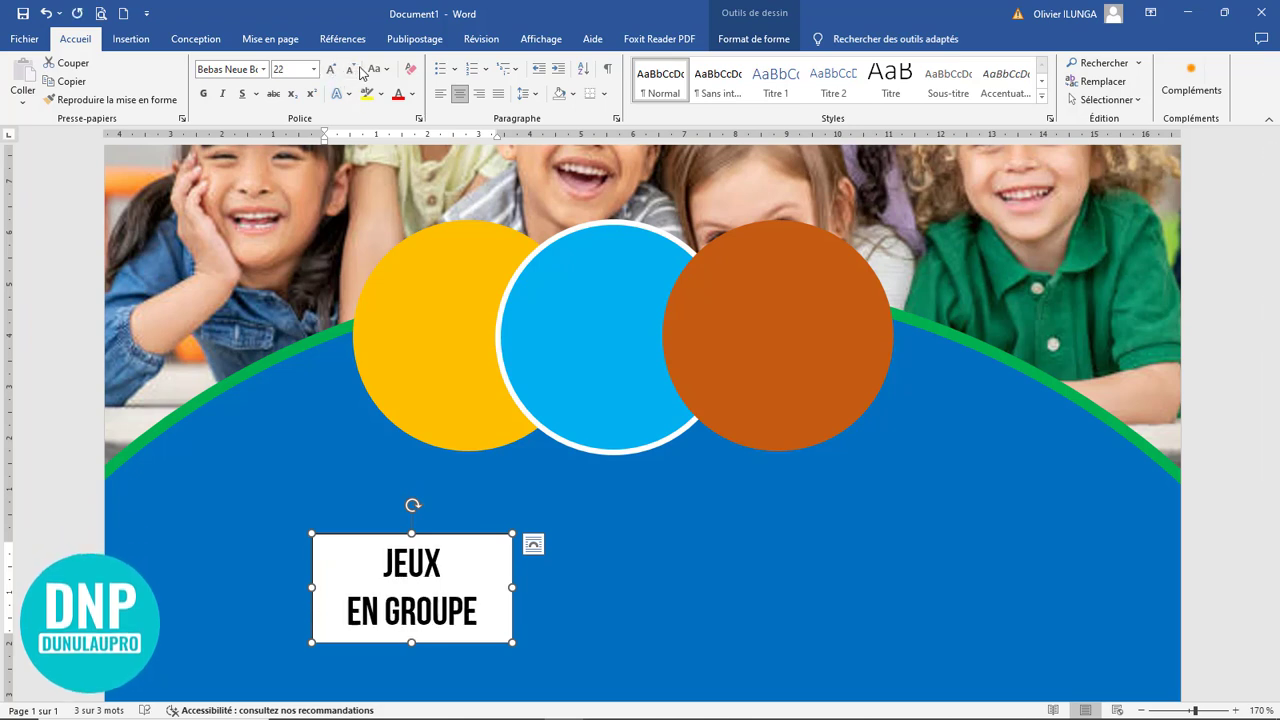
click(351, 70)
click(351, 70)
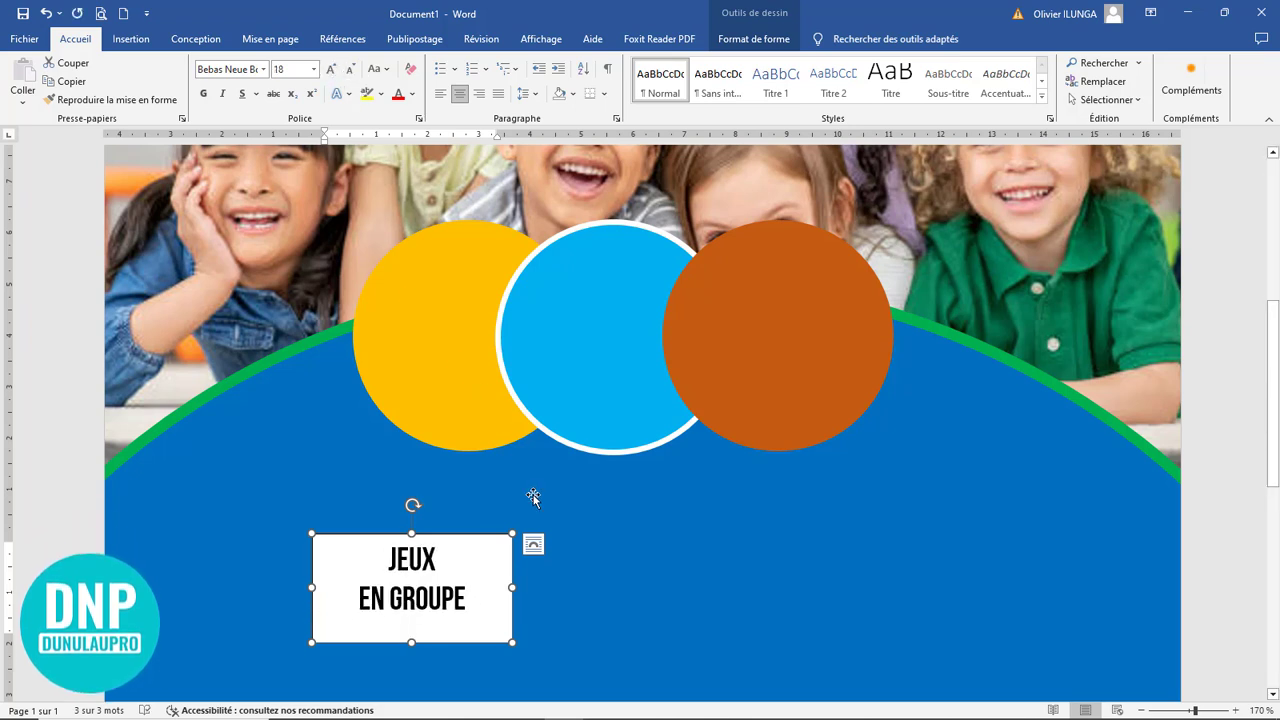
drag(411, 641, 418, 627)
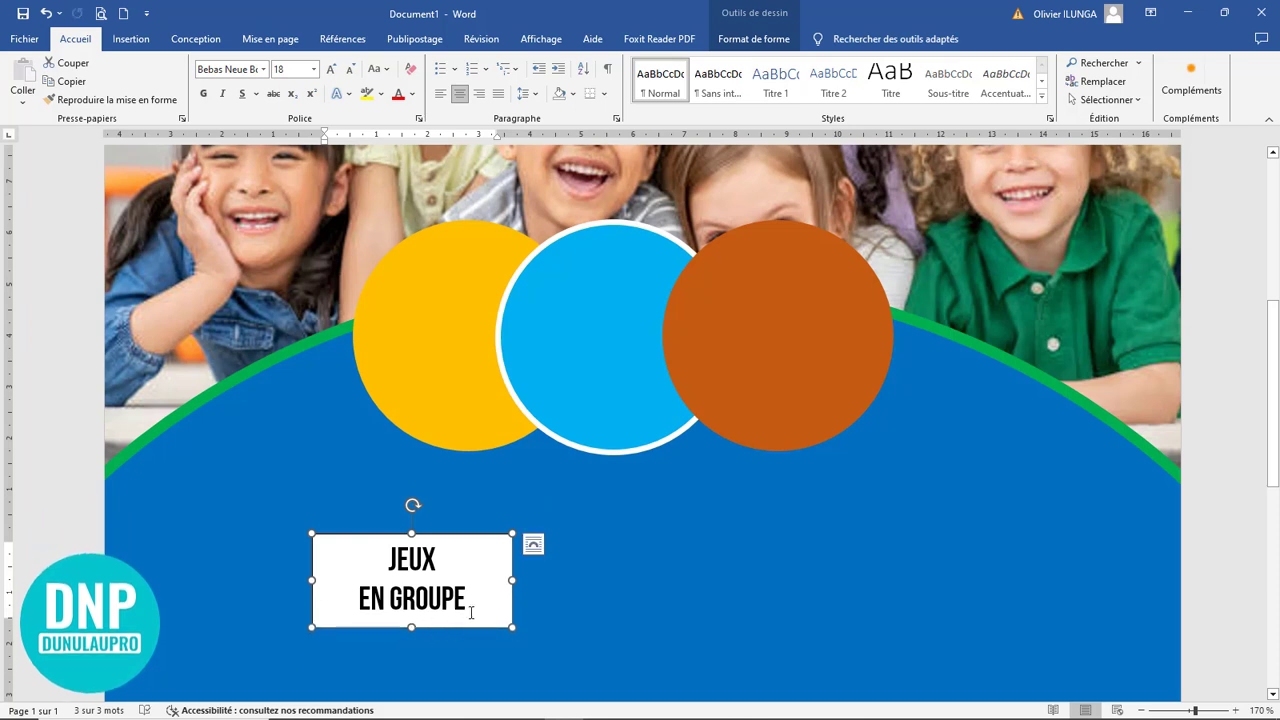
Open the shape formatting options for the "Jeux En groupe" text box
double_click(472, 533)
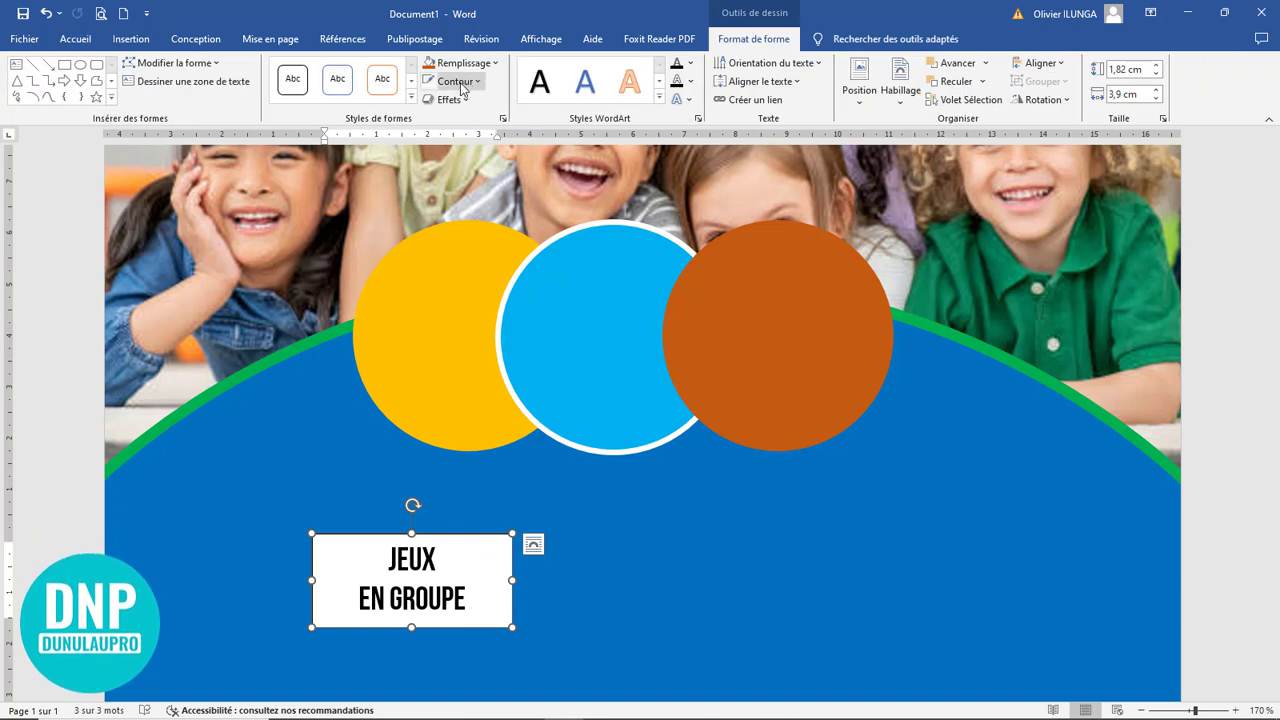